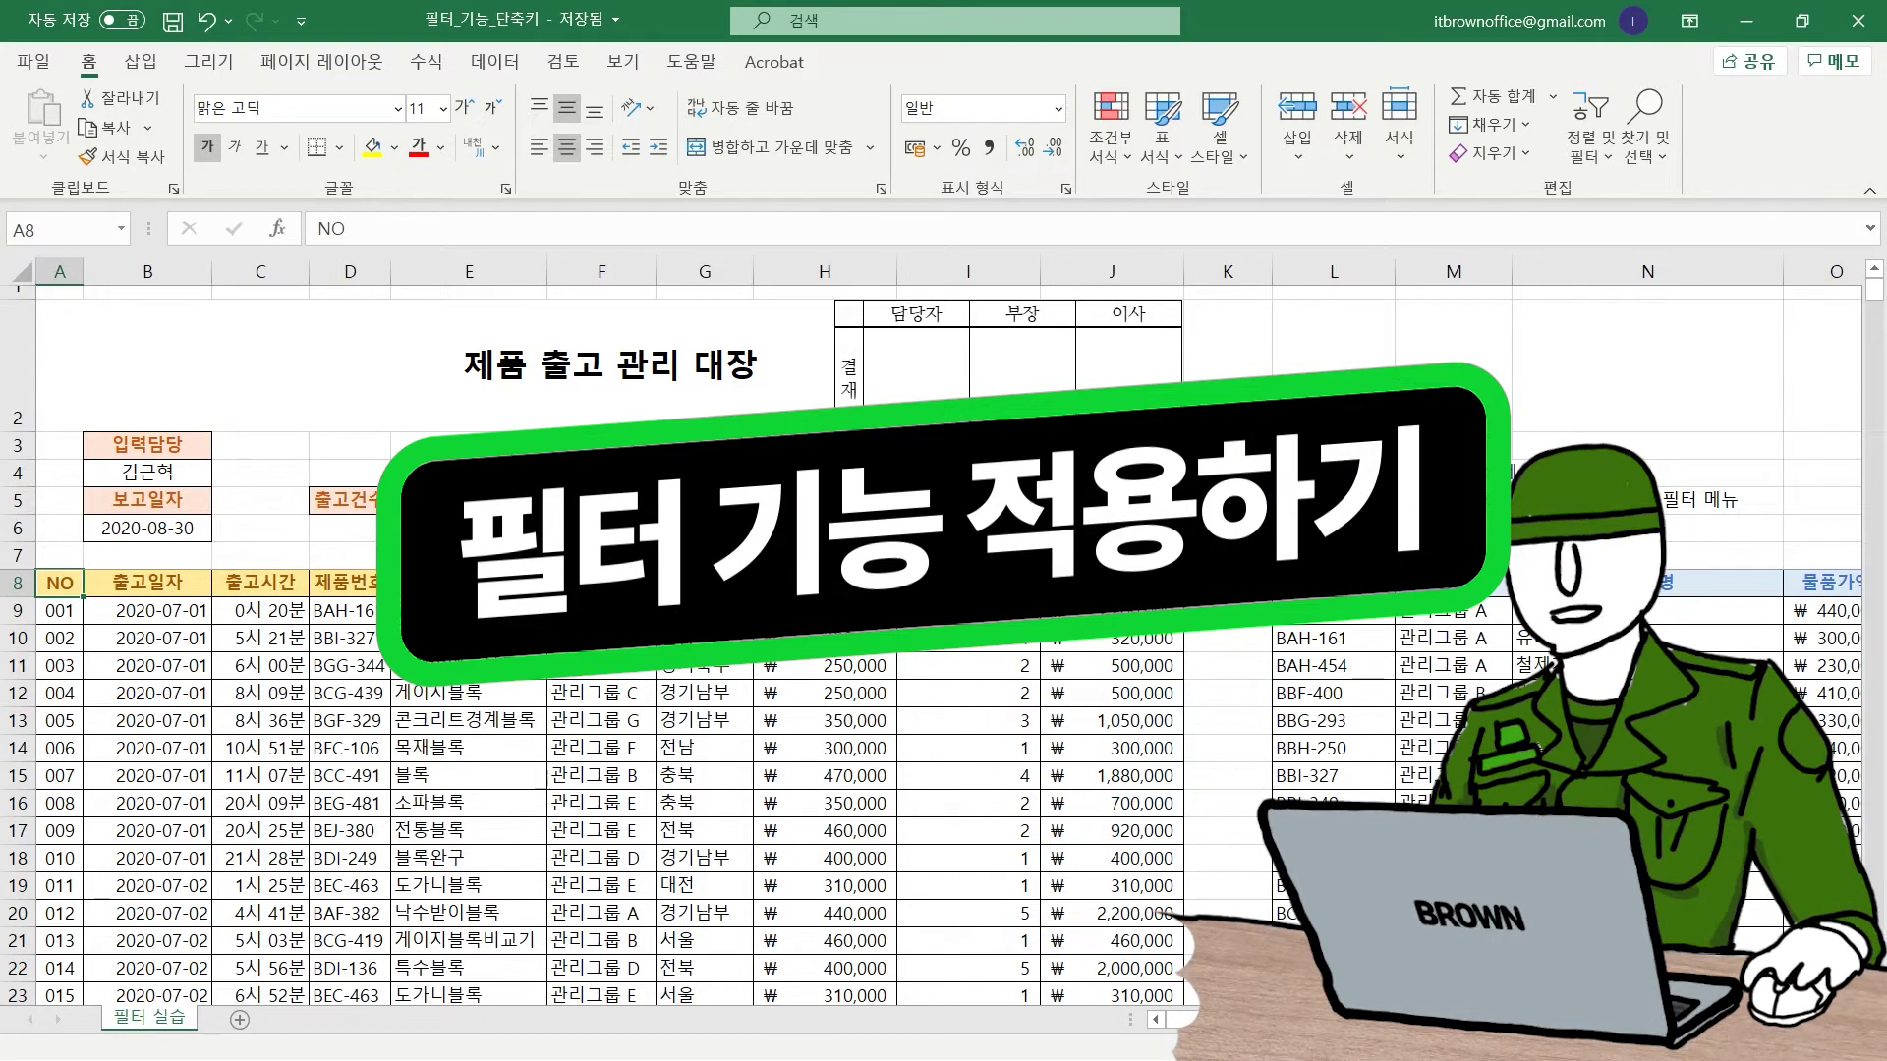
# Turn on AutoFilter for the shipment table, then open and close the 창고 filter list unchanged.
pyautogui.click(590, 611)
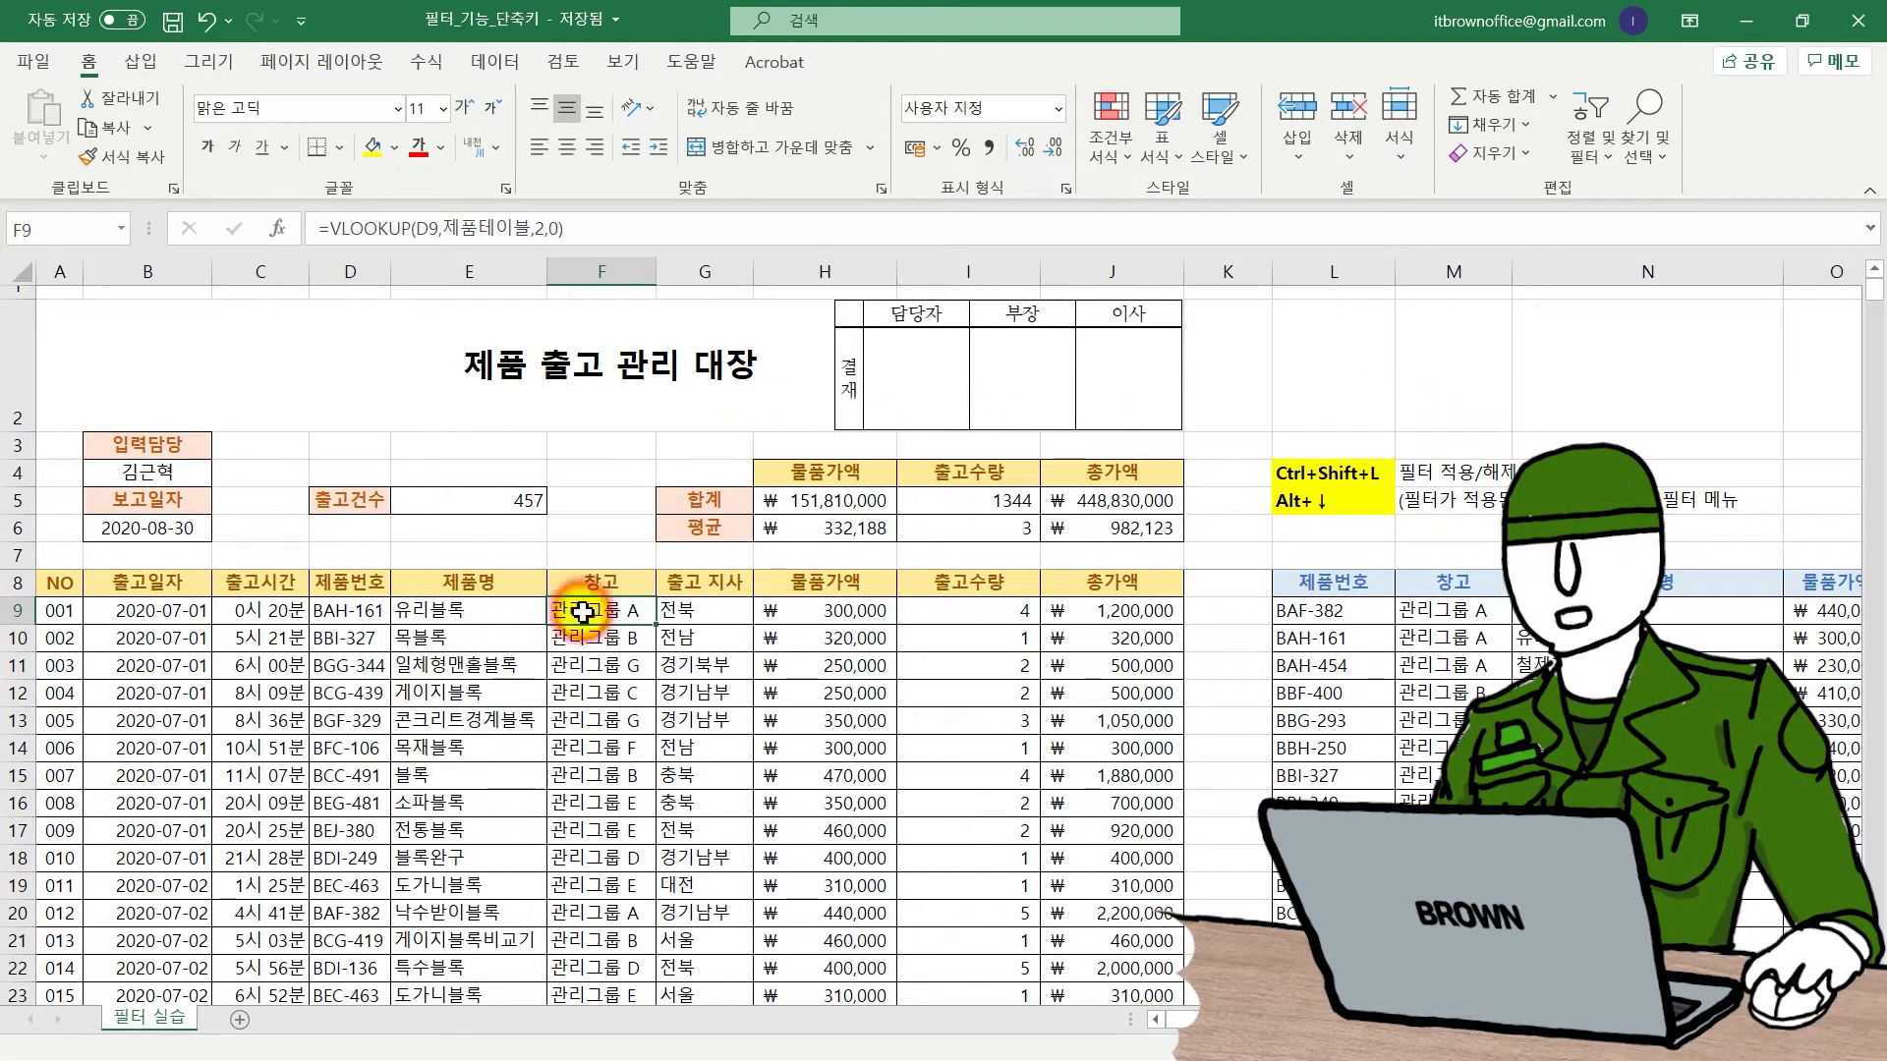
pyautogui.click(482, 64)
pyautogui.click(1002, 116)
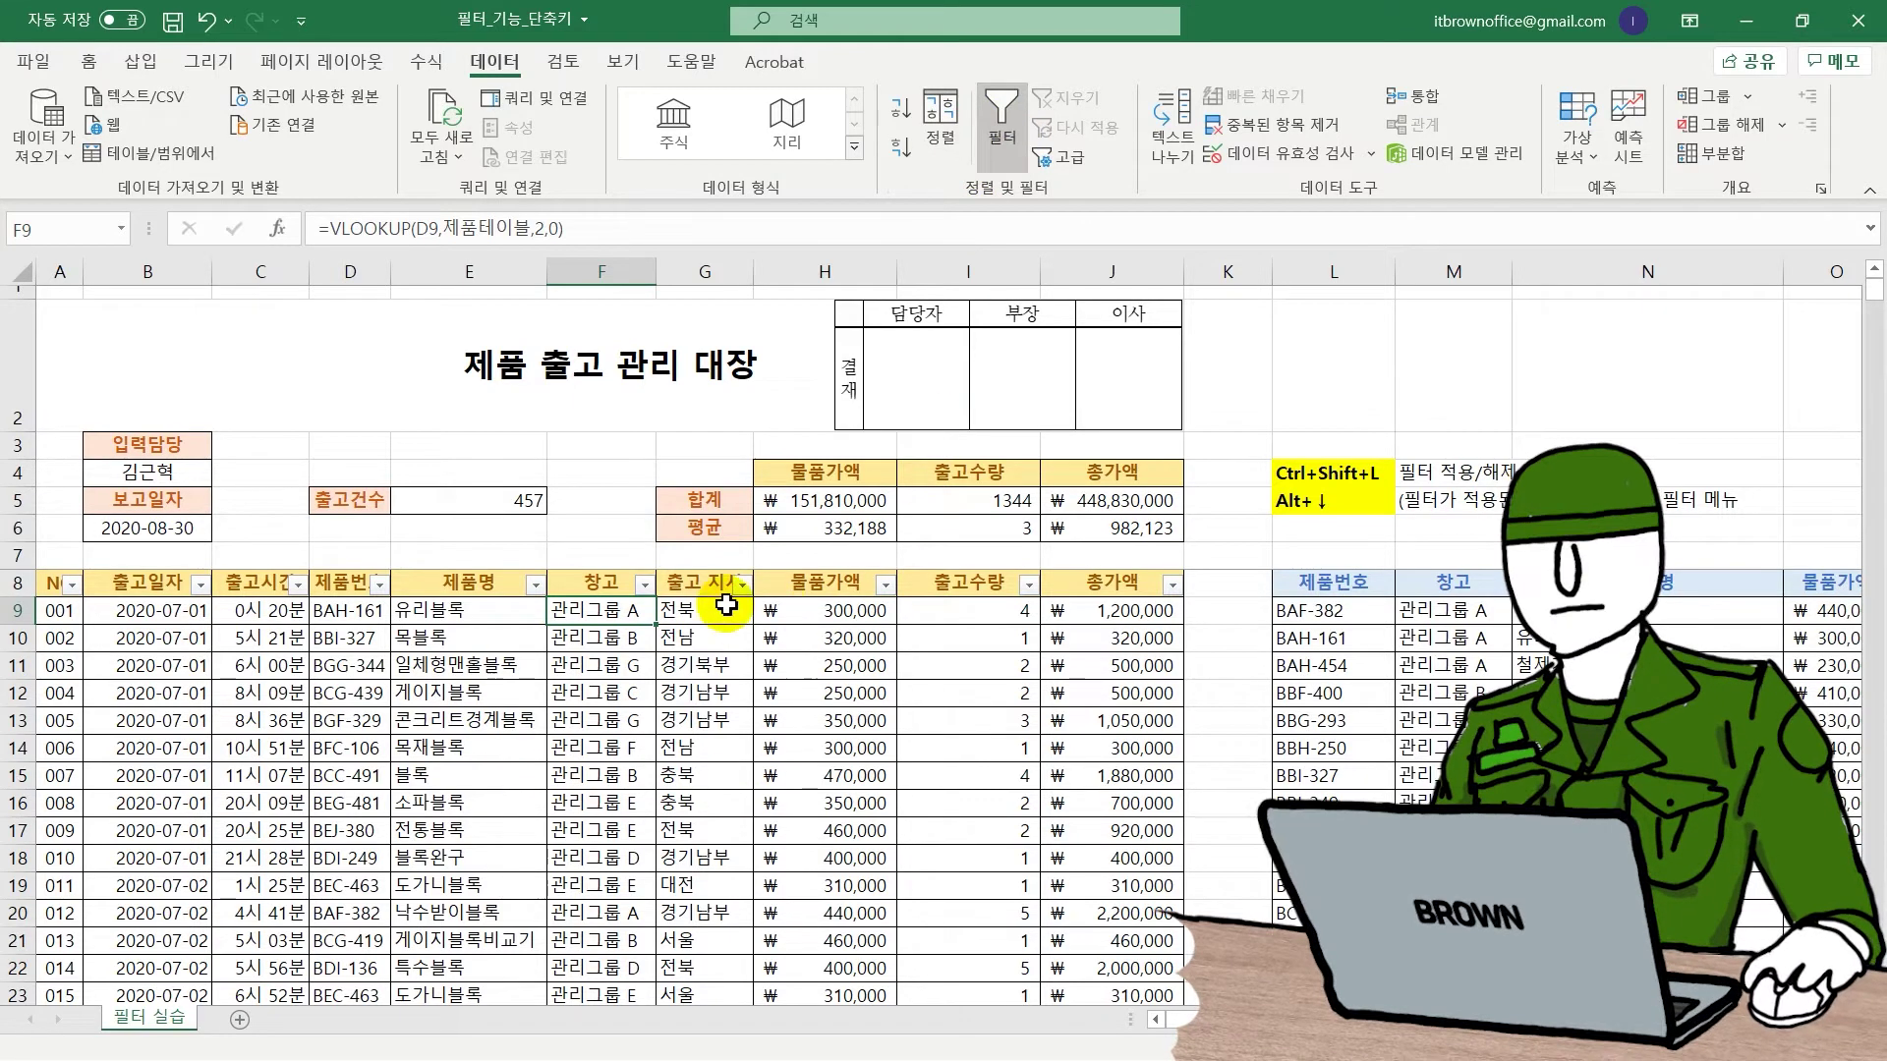
pyautogui.moveTo(44, 583); pyautogui.dragTo(1100, 567)
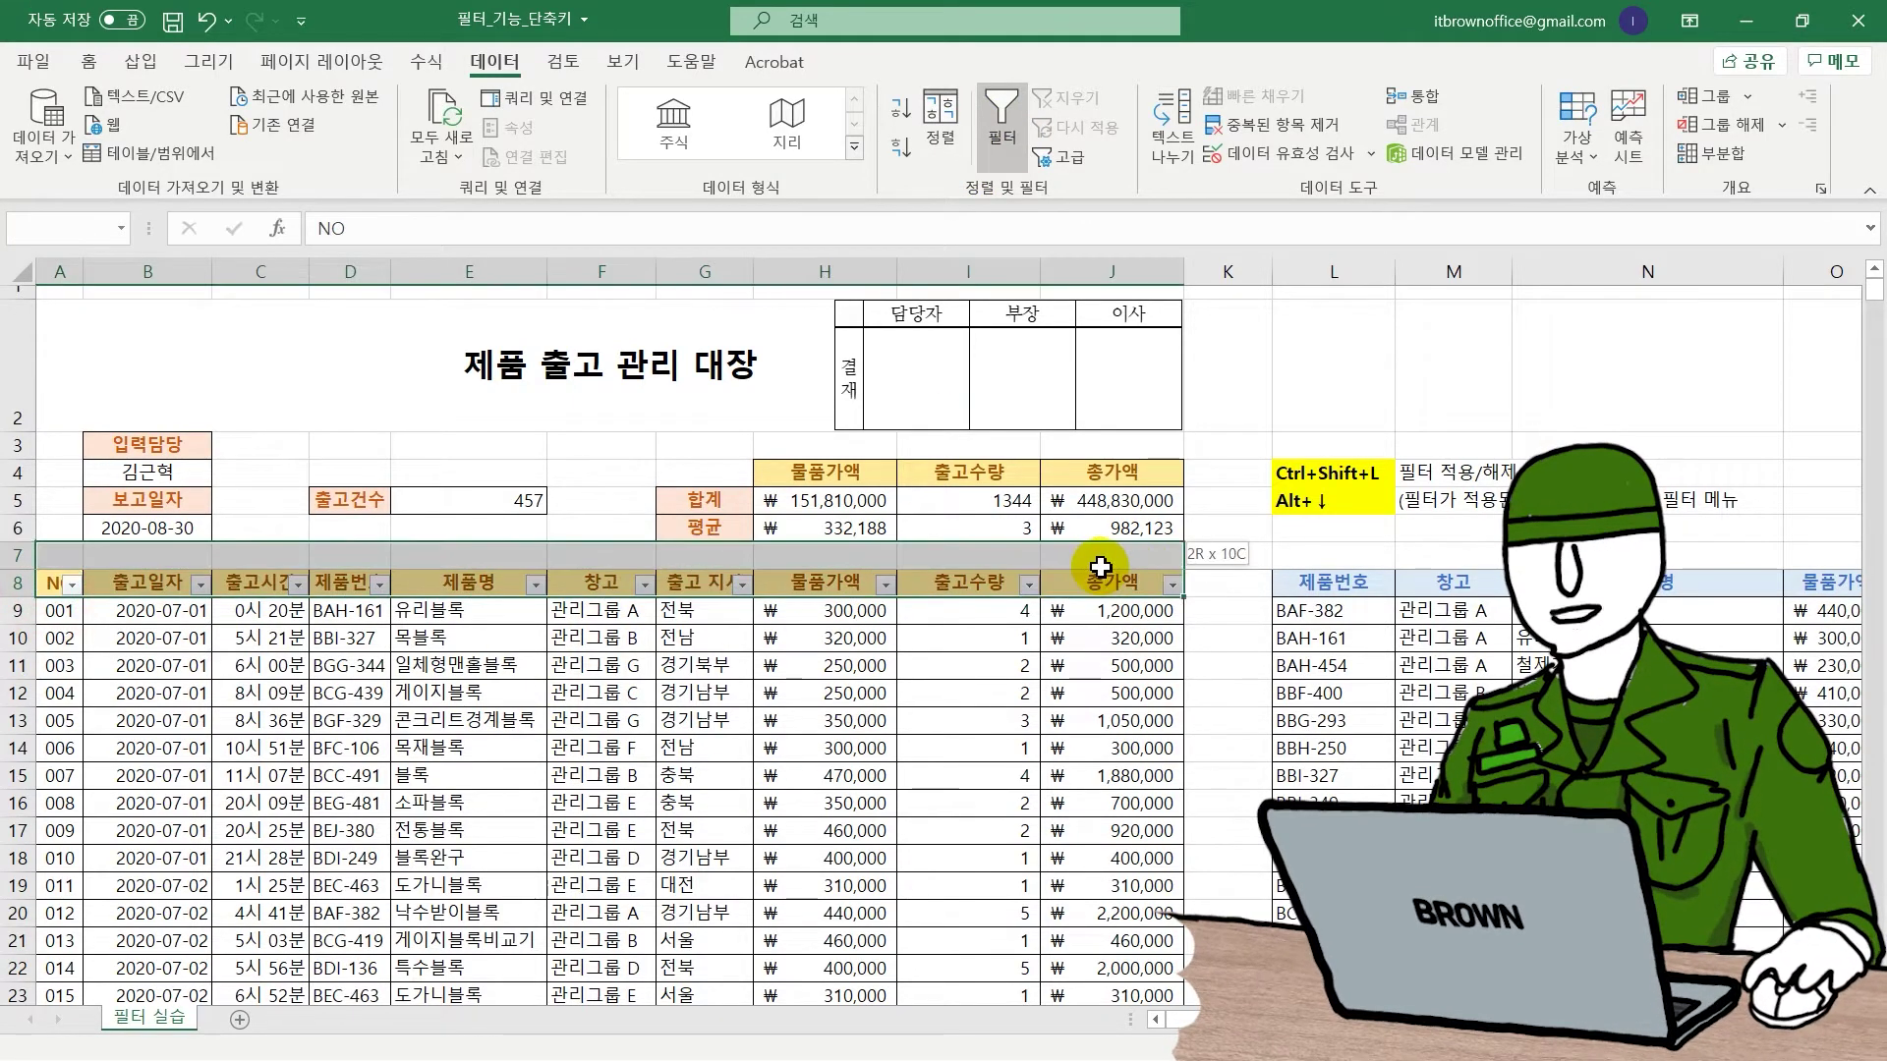
pyautogui.click(646, 586)
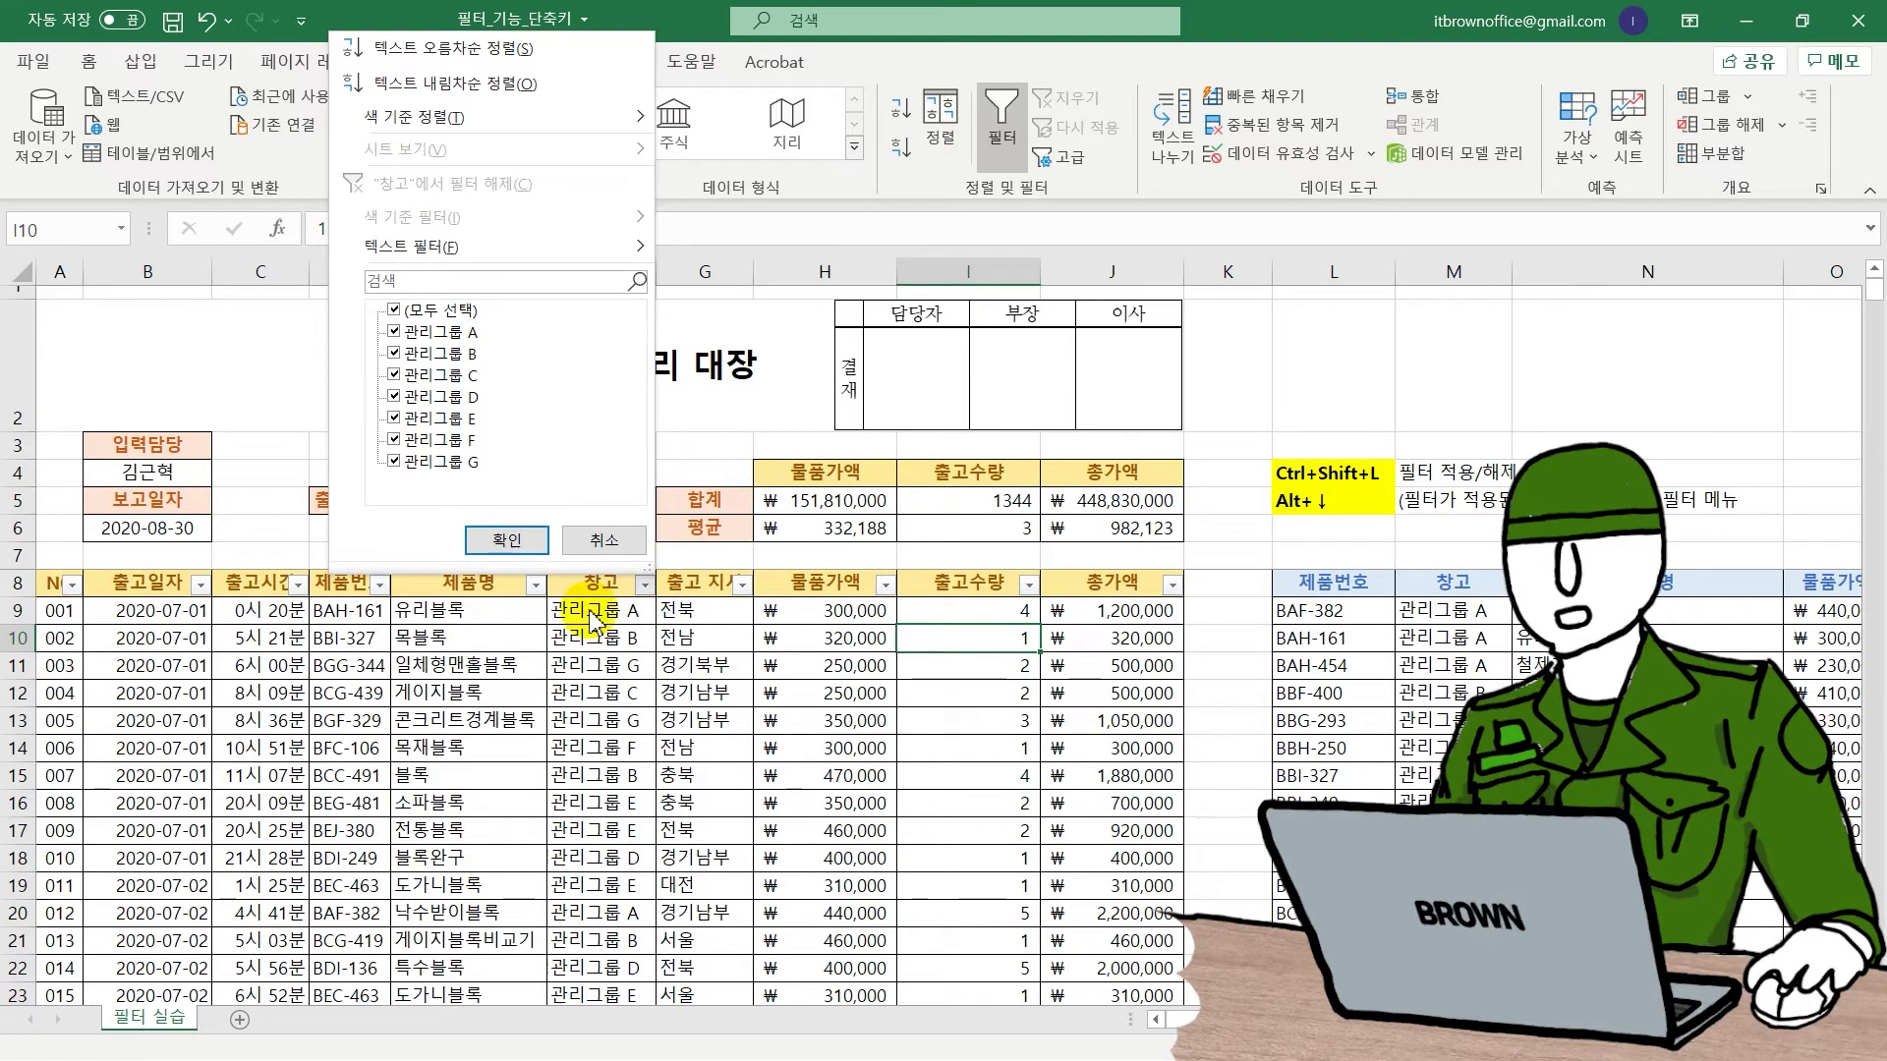
pyautogui.click(507, 540)
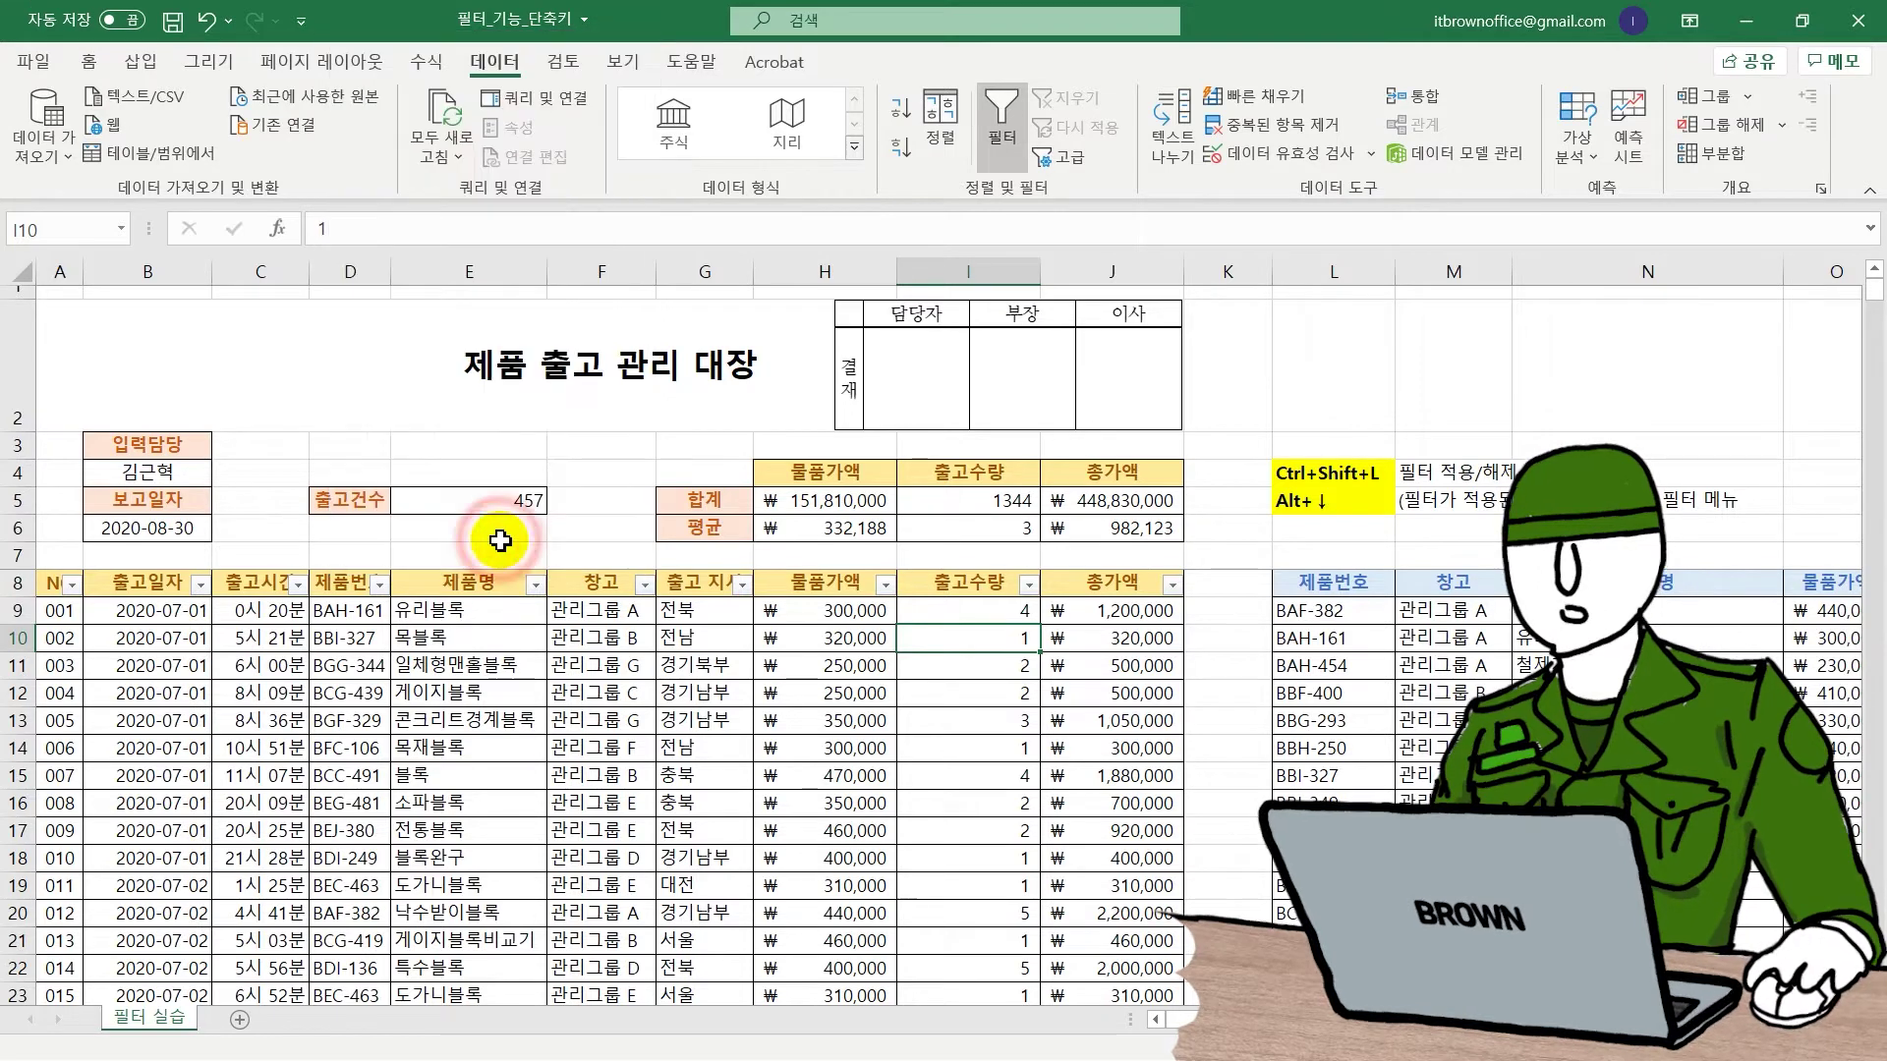
pyautogui.click(776, 638)
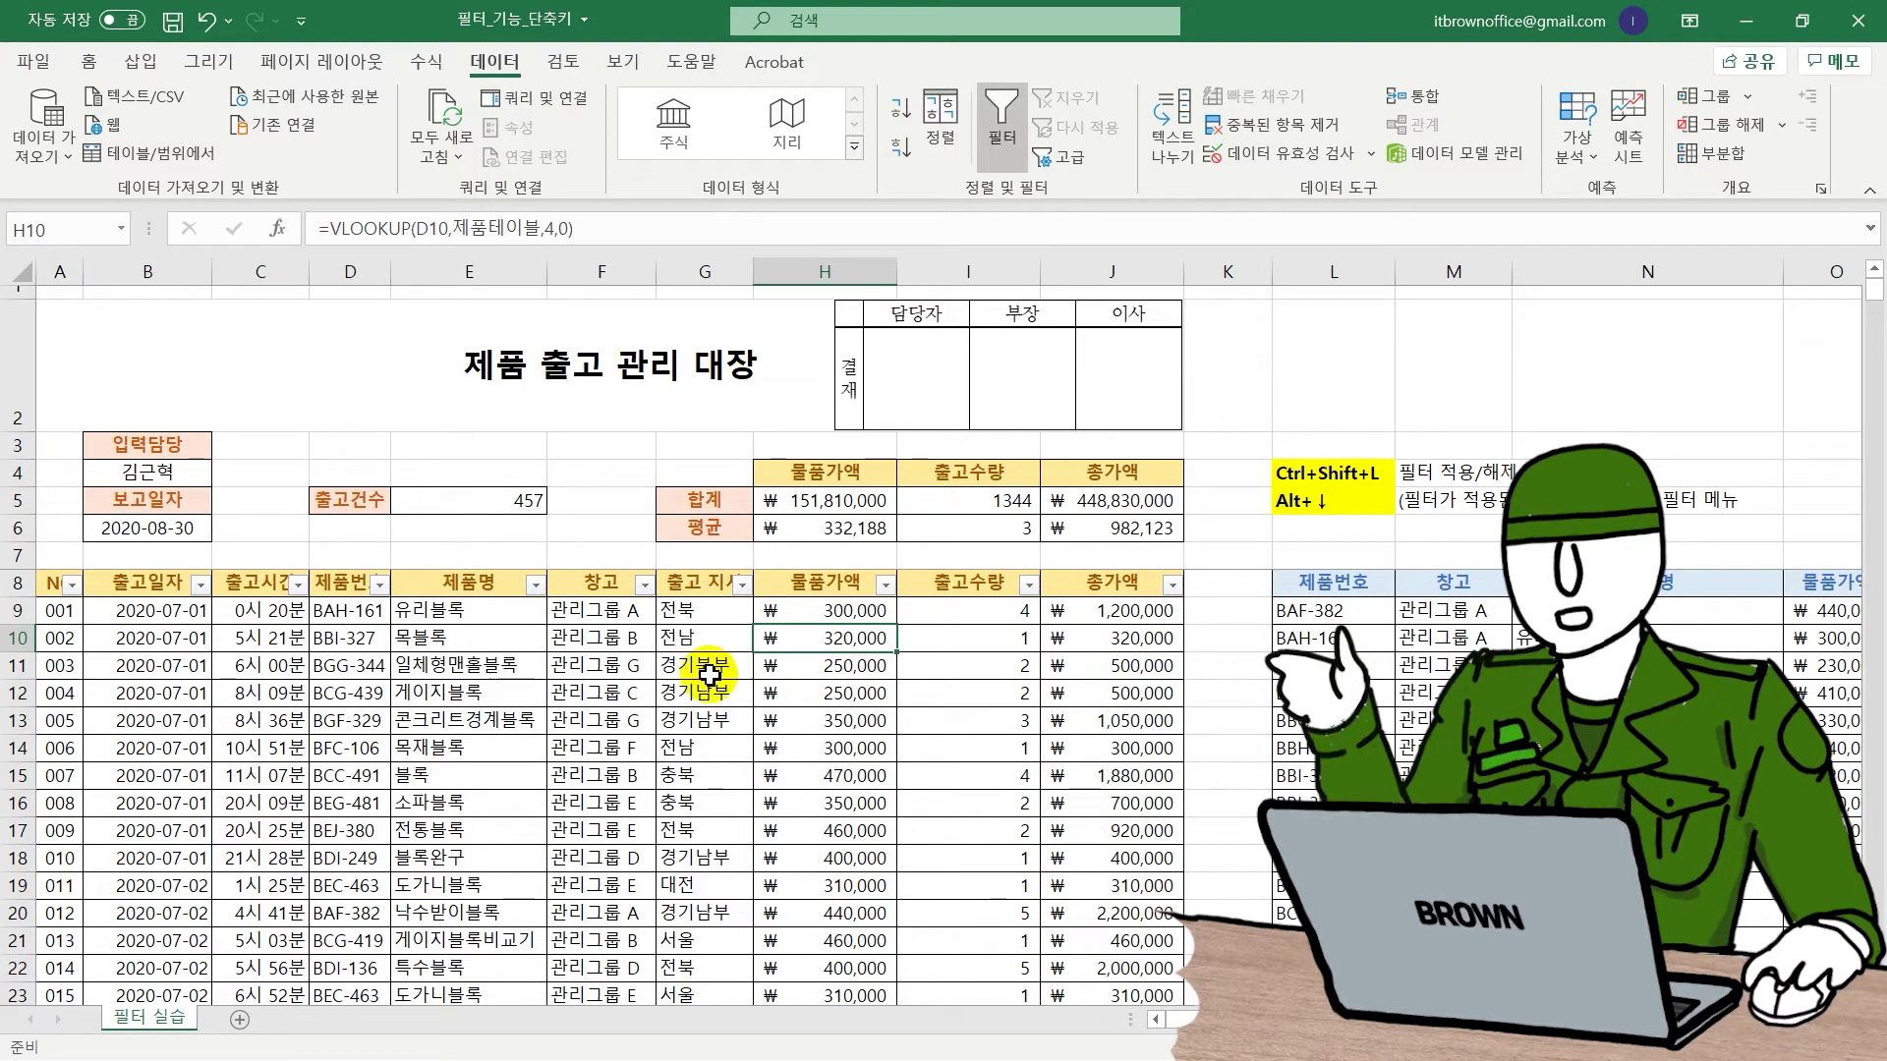
# Switch the header filter arrows back off and return to a cell inside the table.
pyautogui.click(708, 635)
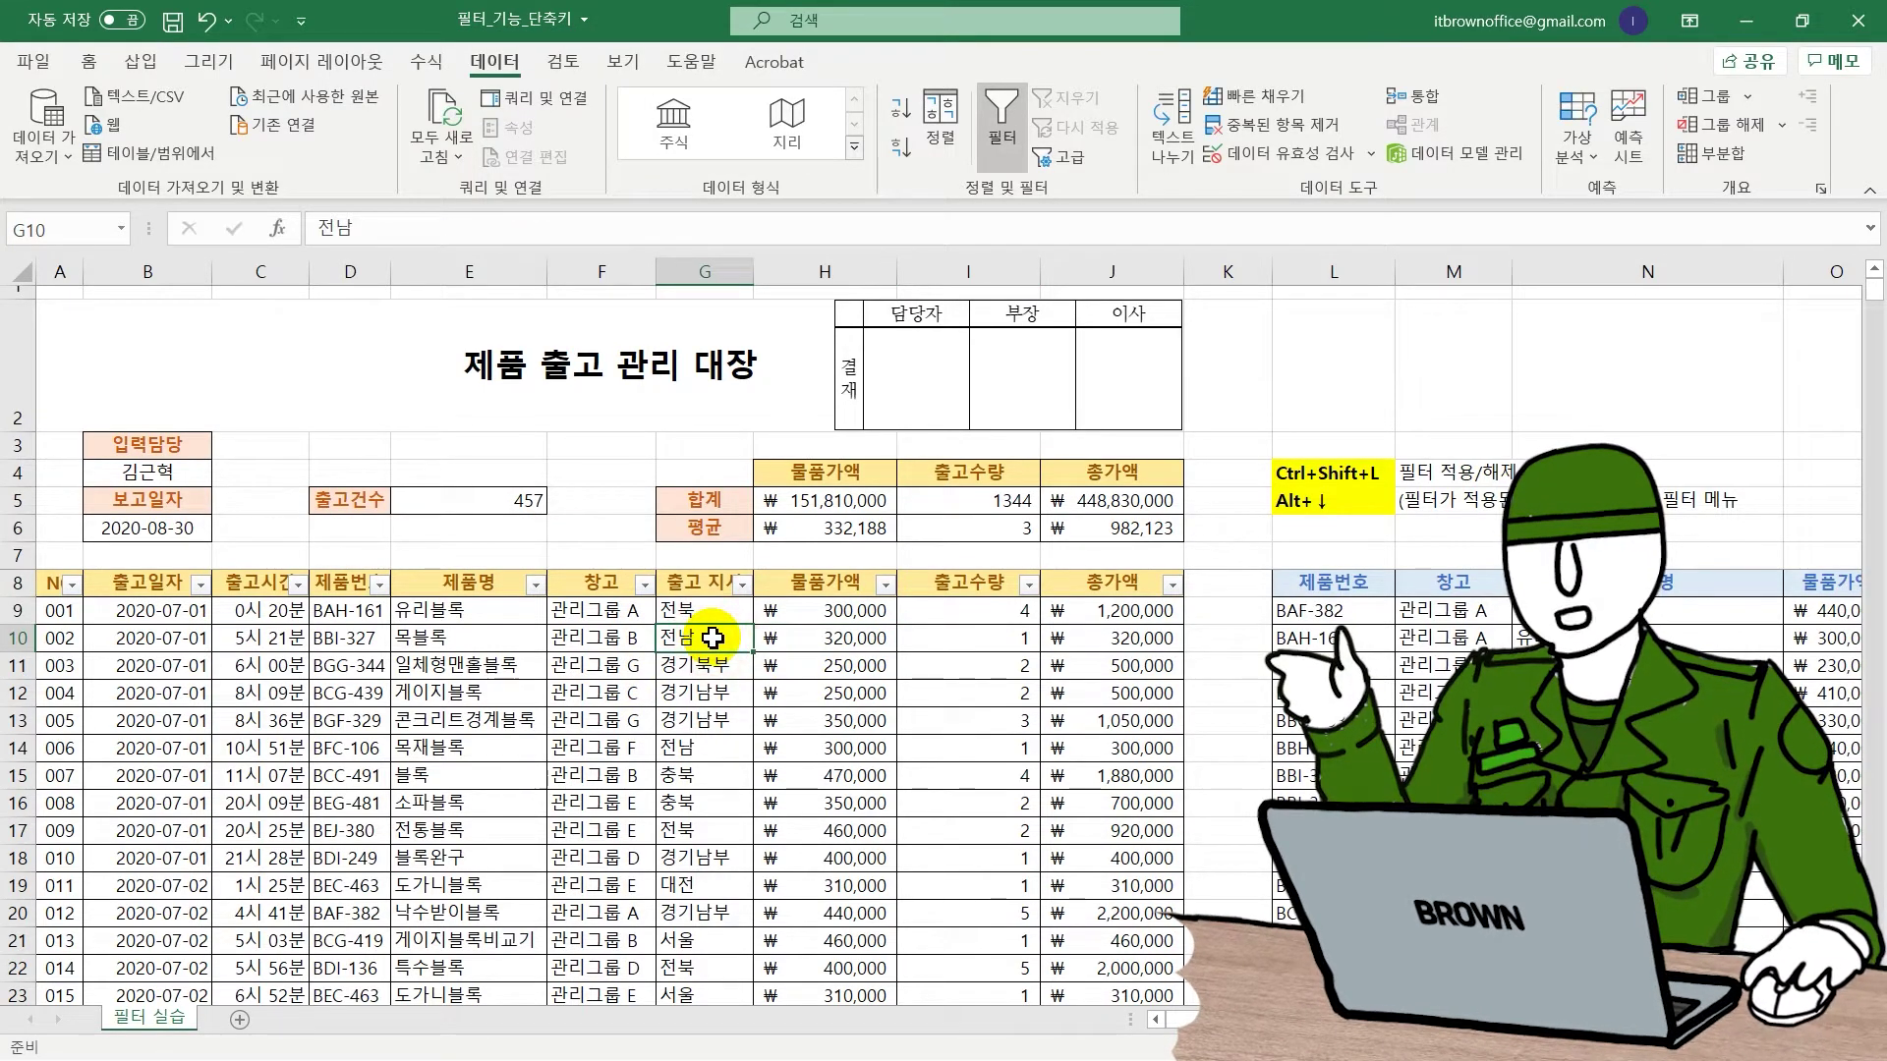
pyautogui.click(999, 128)
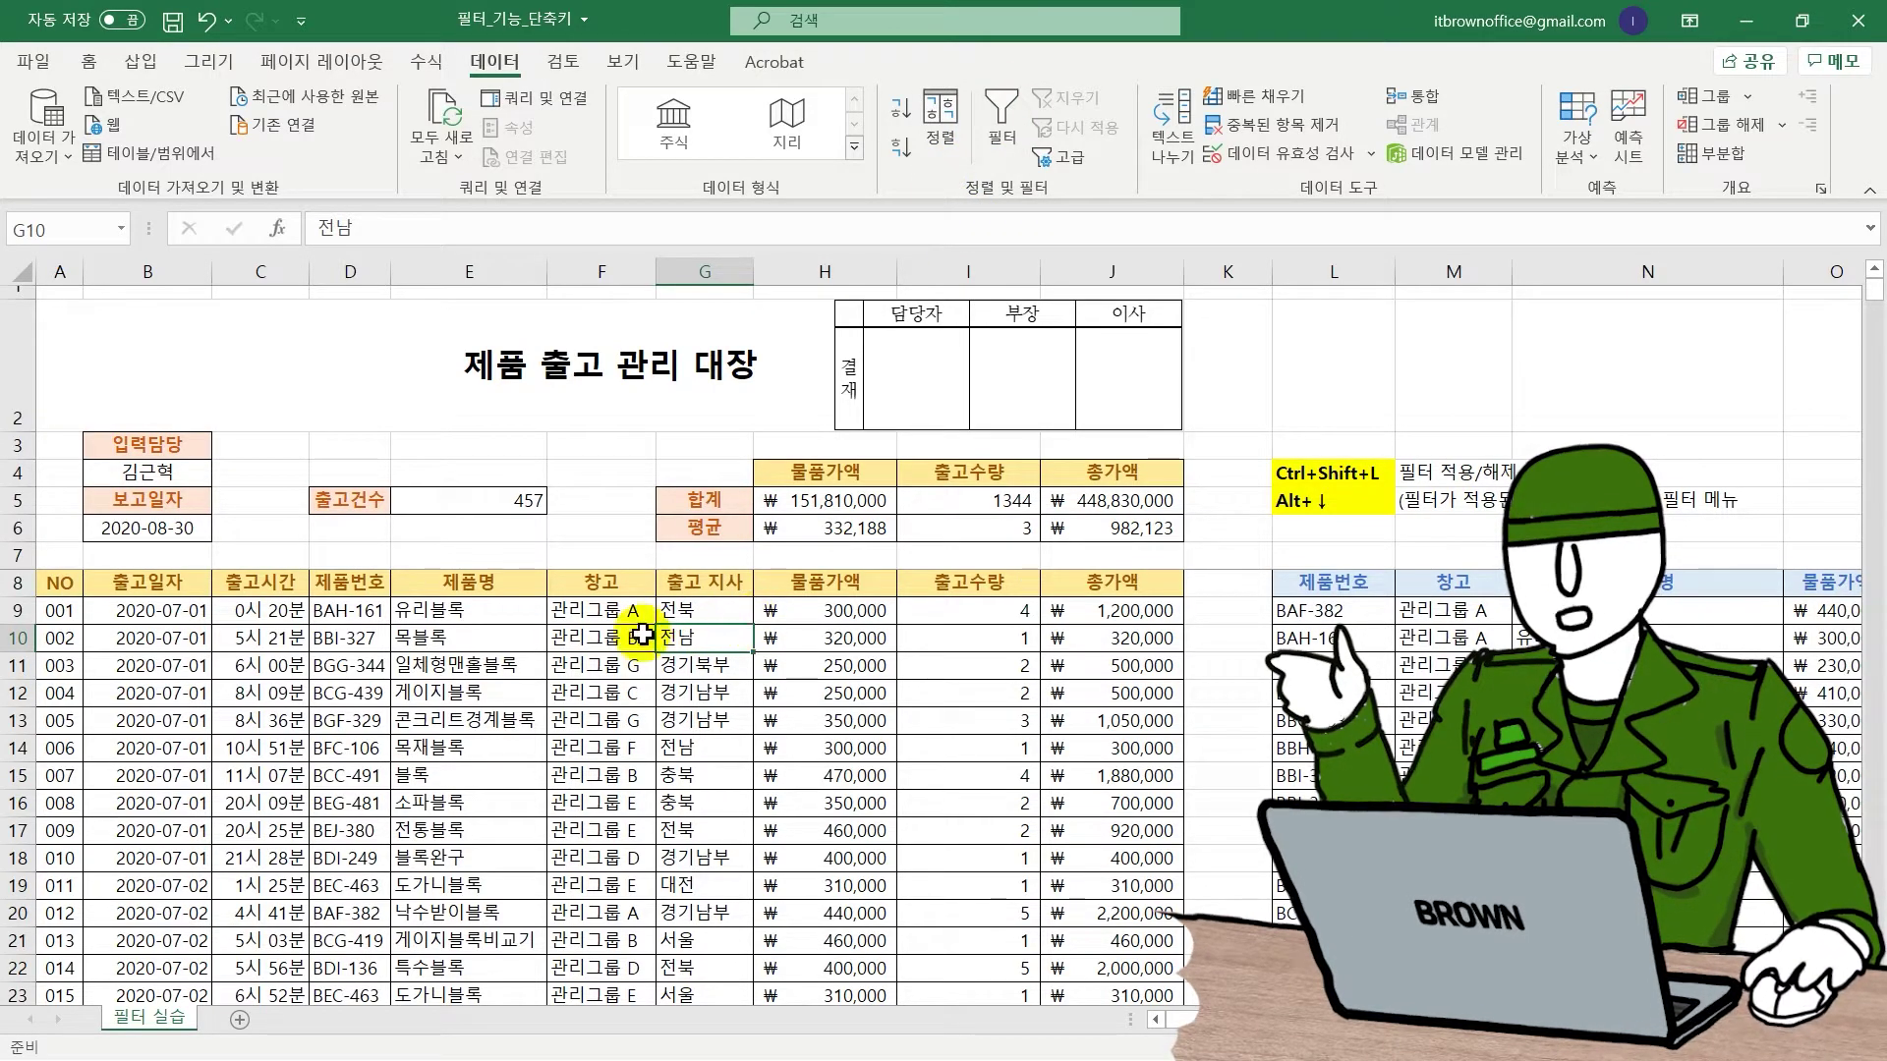
pyautogui.click(728, 617)
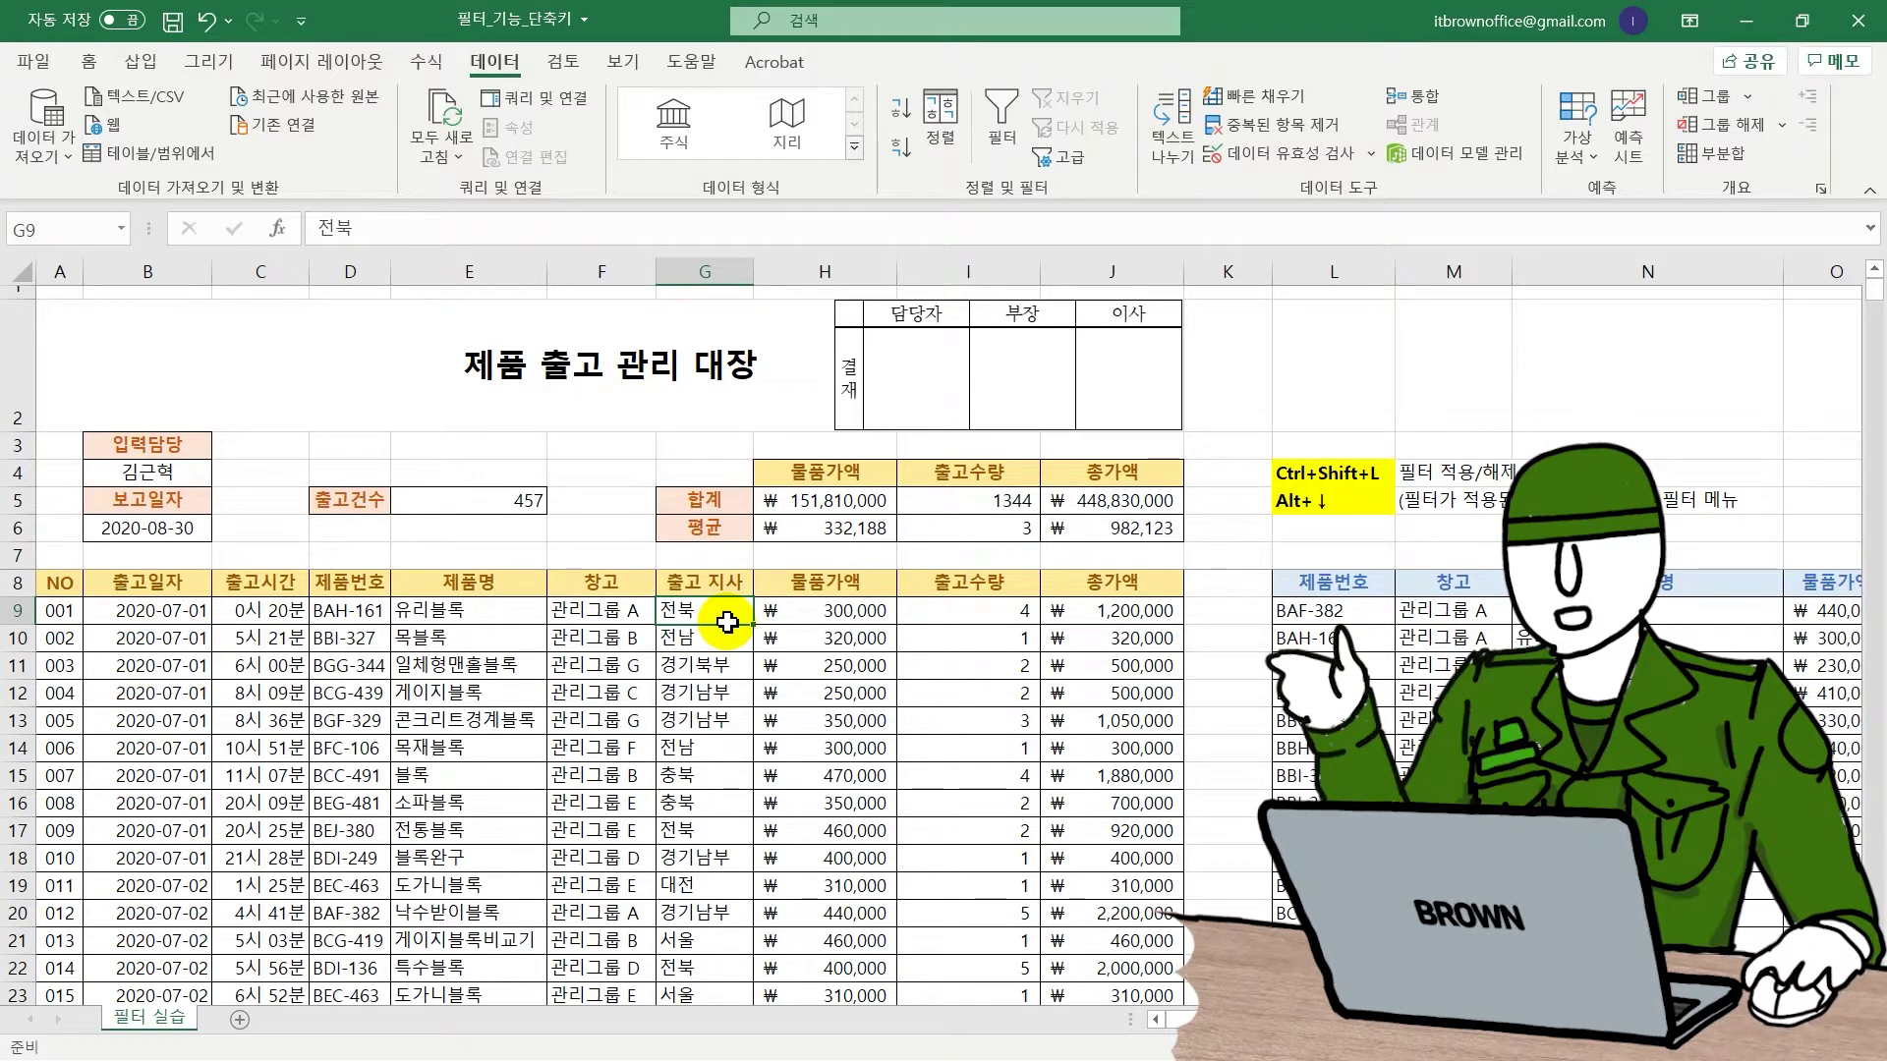
pyautogui.press('Left')
# Apply AutoFilter arrows to the ledger headers with Ctrl+Shift+L and go to the 물품가액 header.
pyautogui.press('Down')
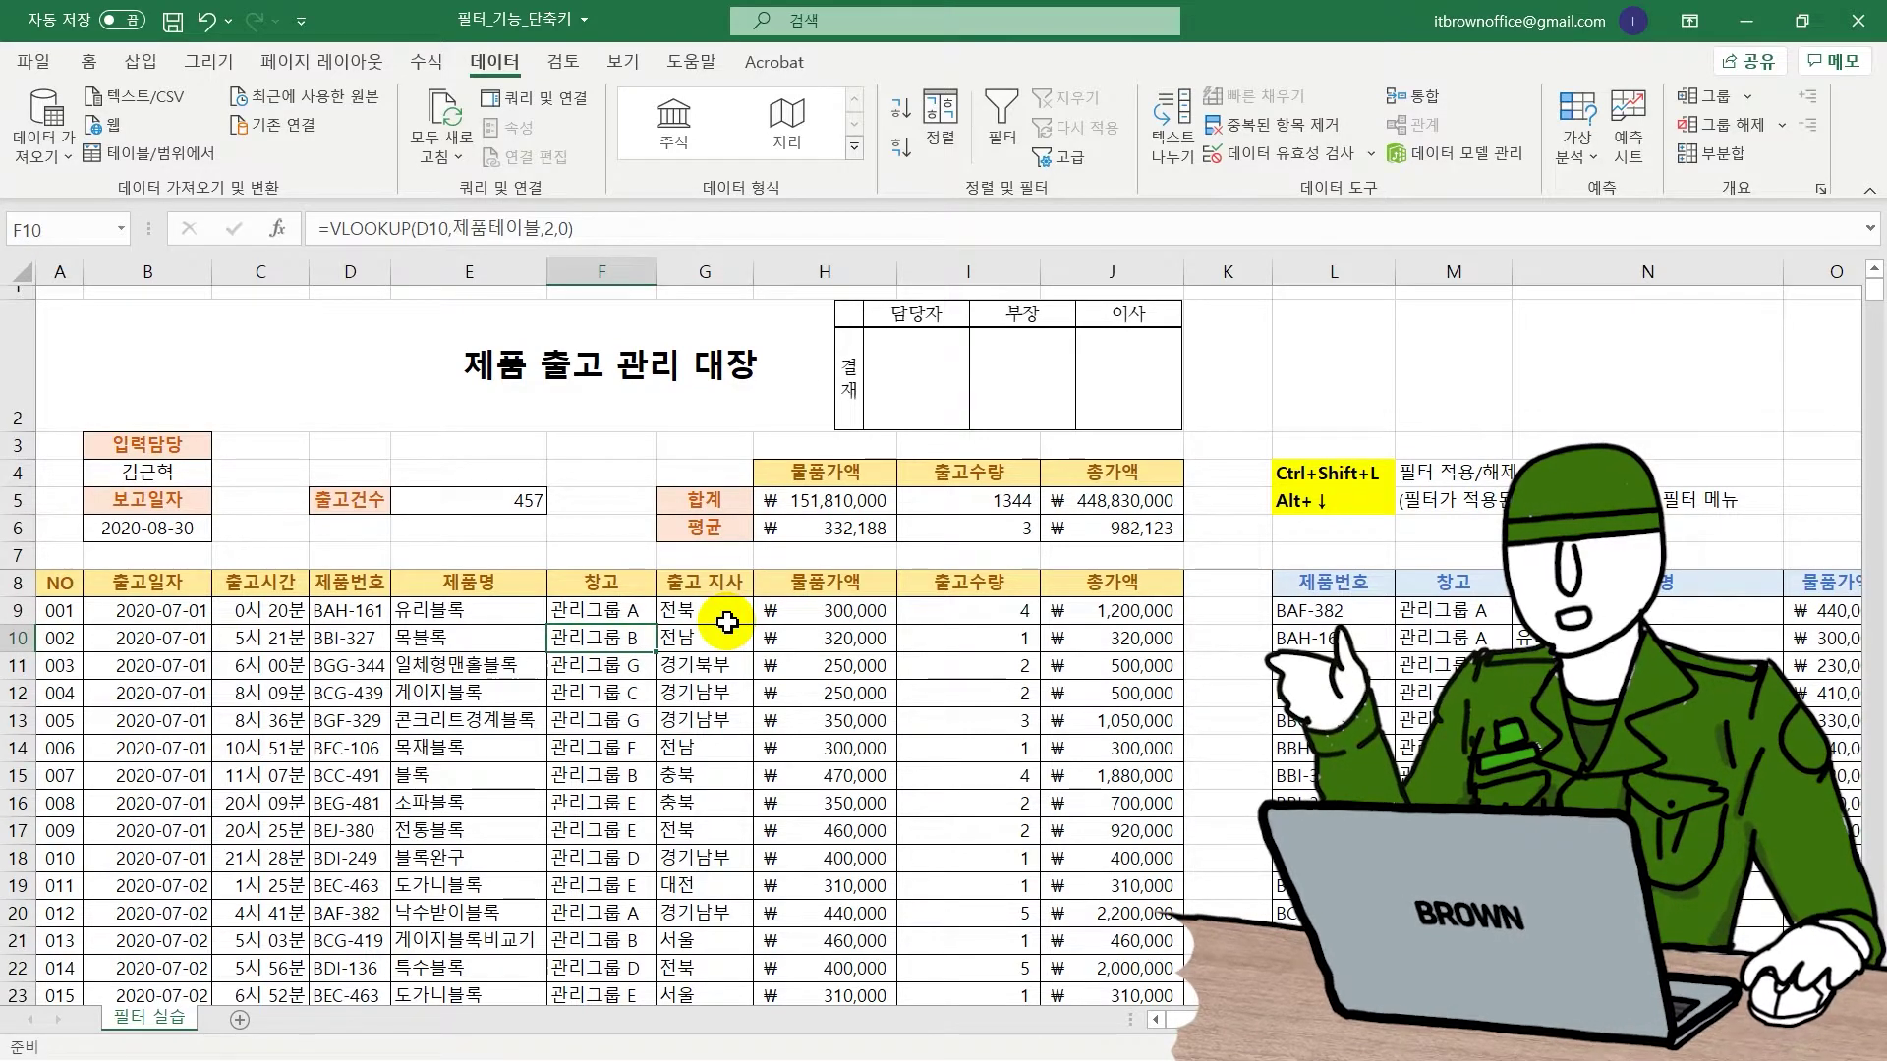
pyautogui.hotkey('ctrl', 'shift', 'l')
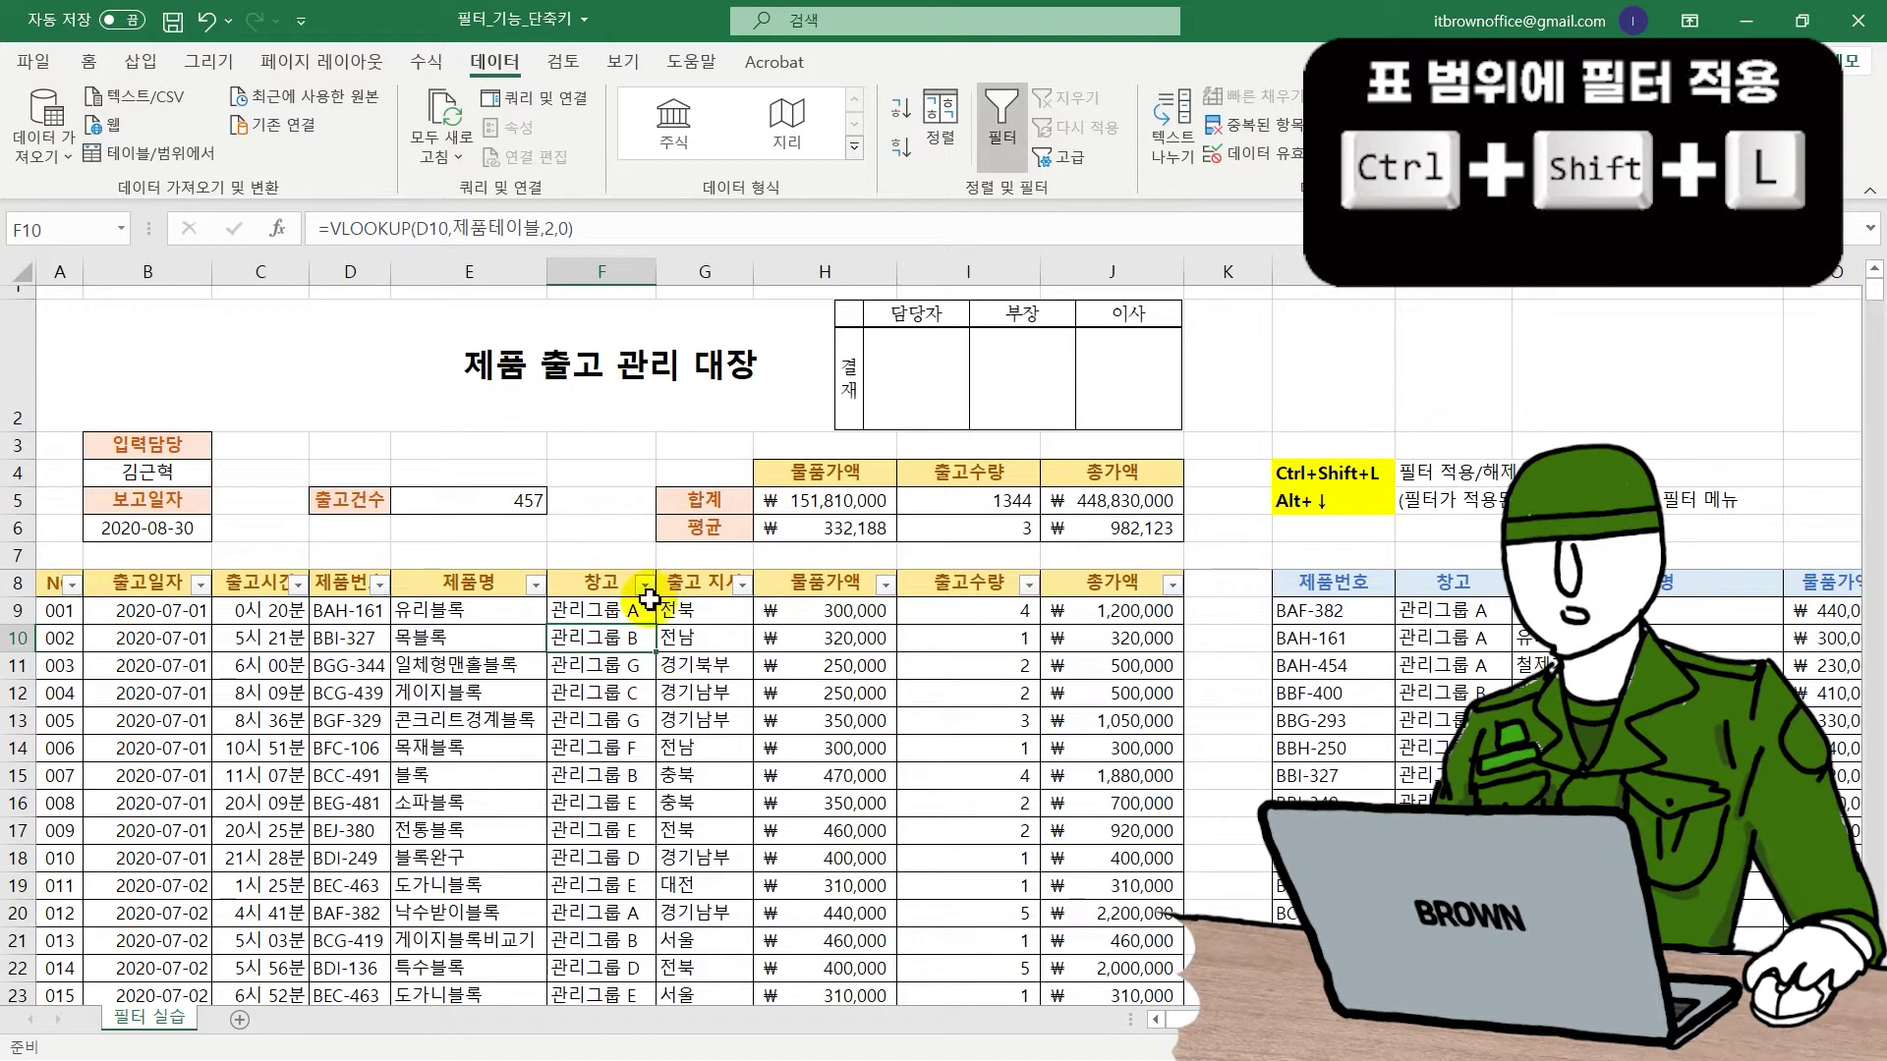
pyautogui.press('Up')
pyautogui.press('Up')
pyautogui.press('Left')
pyautogui.press('Left')
pyautogui.press('Left')
pyautogui.press('Right')
pyautogui.press('Right')
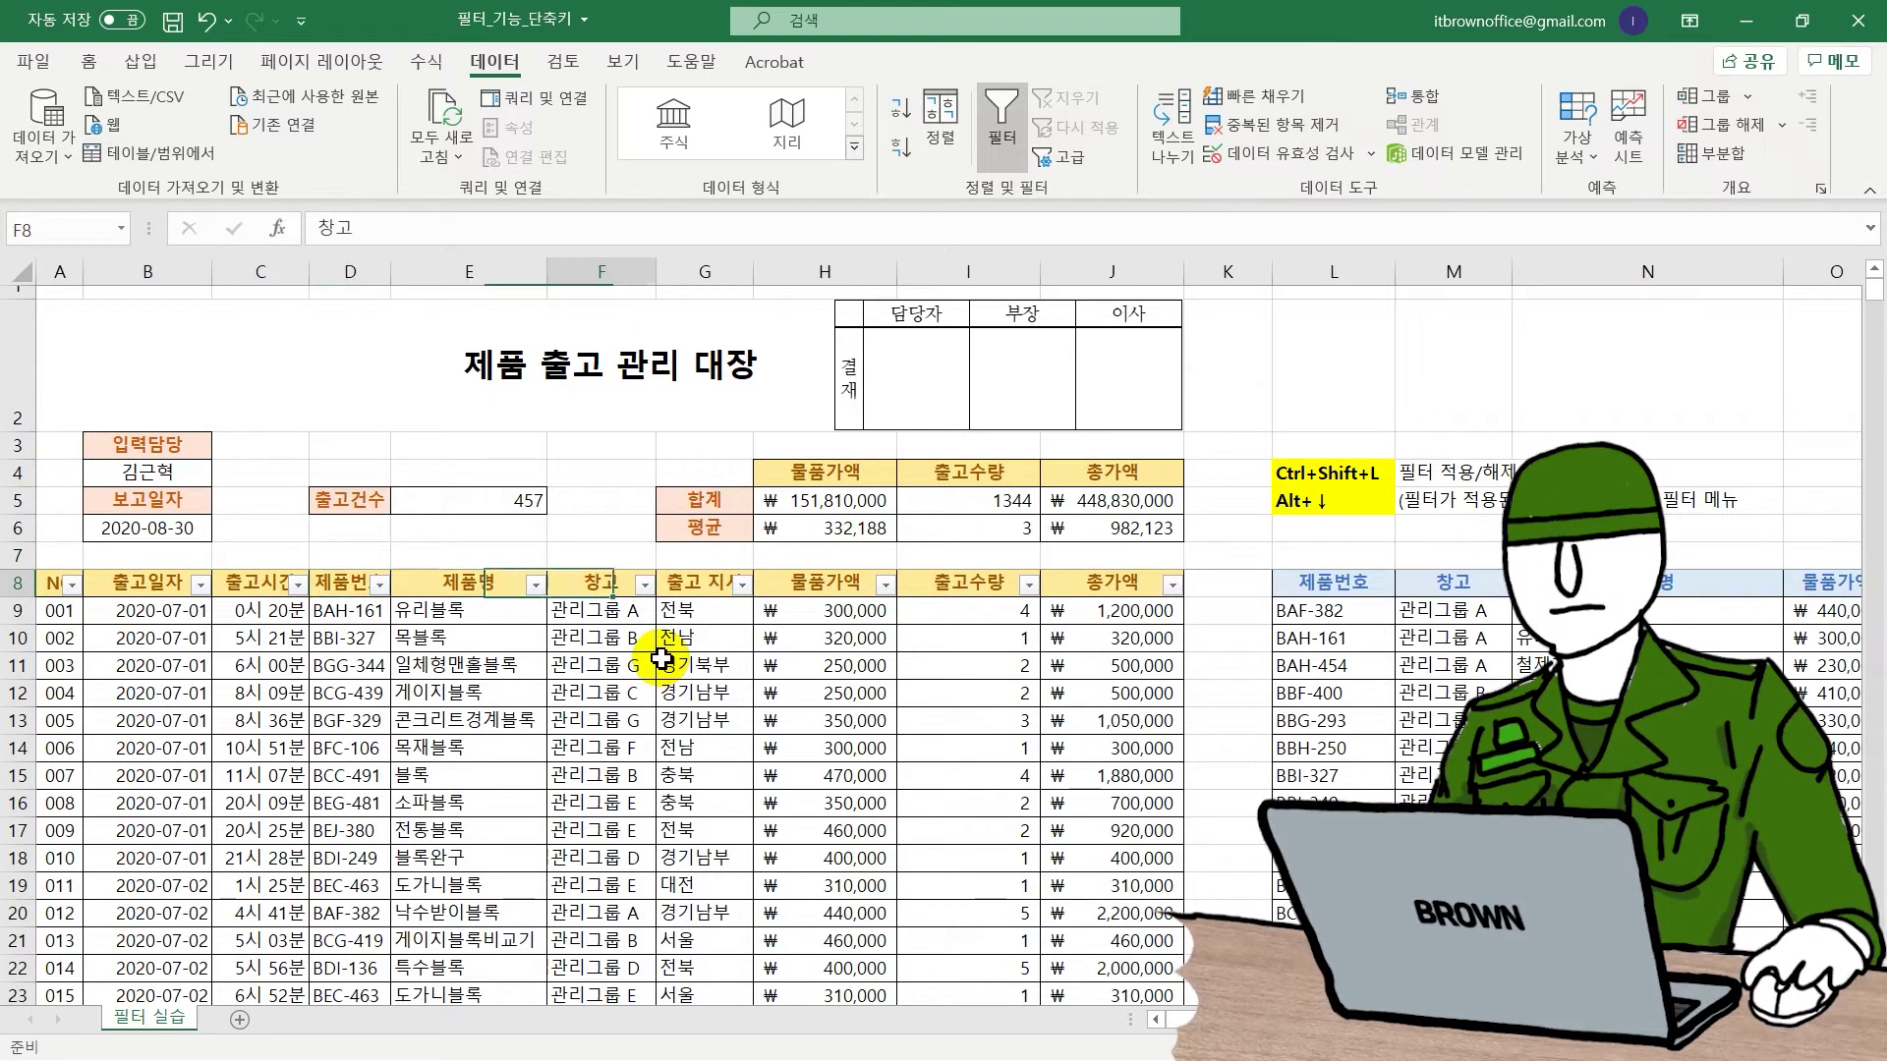
pyautogui.press('Right')
pyautogui.press('Right')
pyautogui.press('Right')
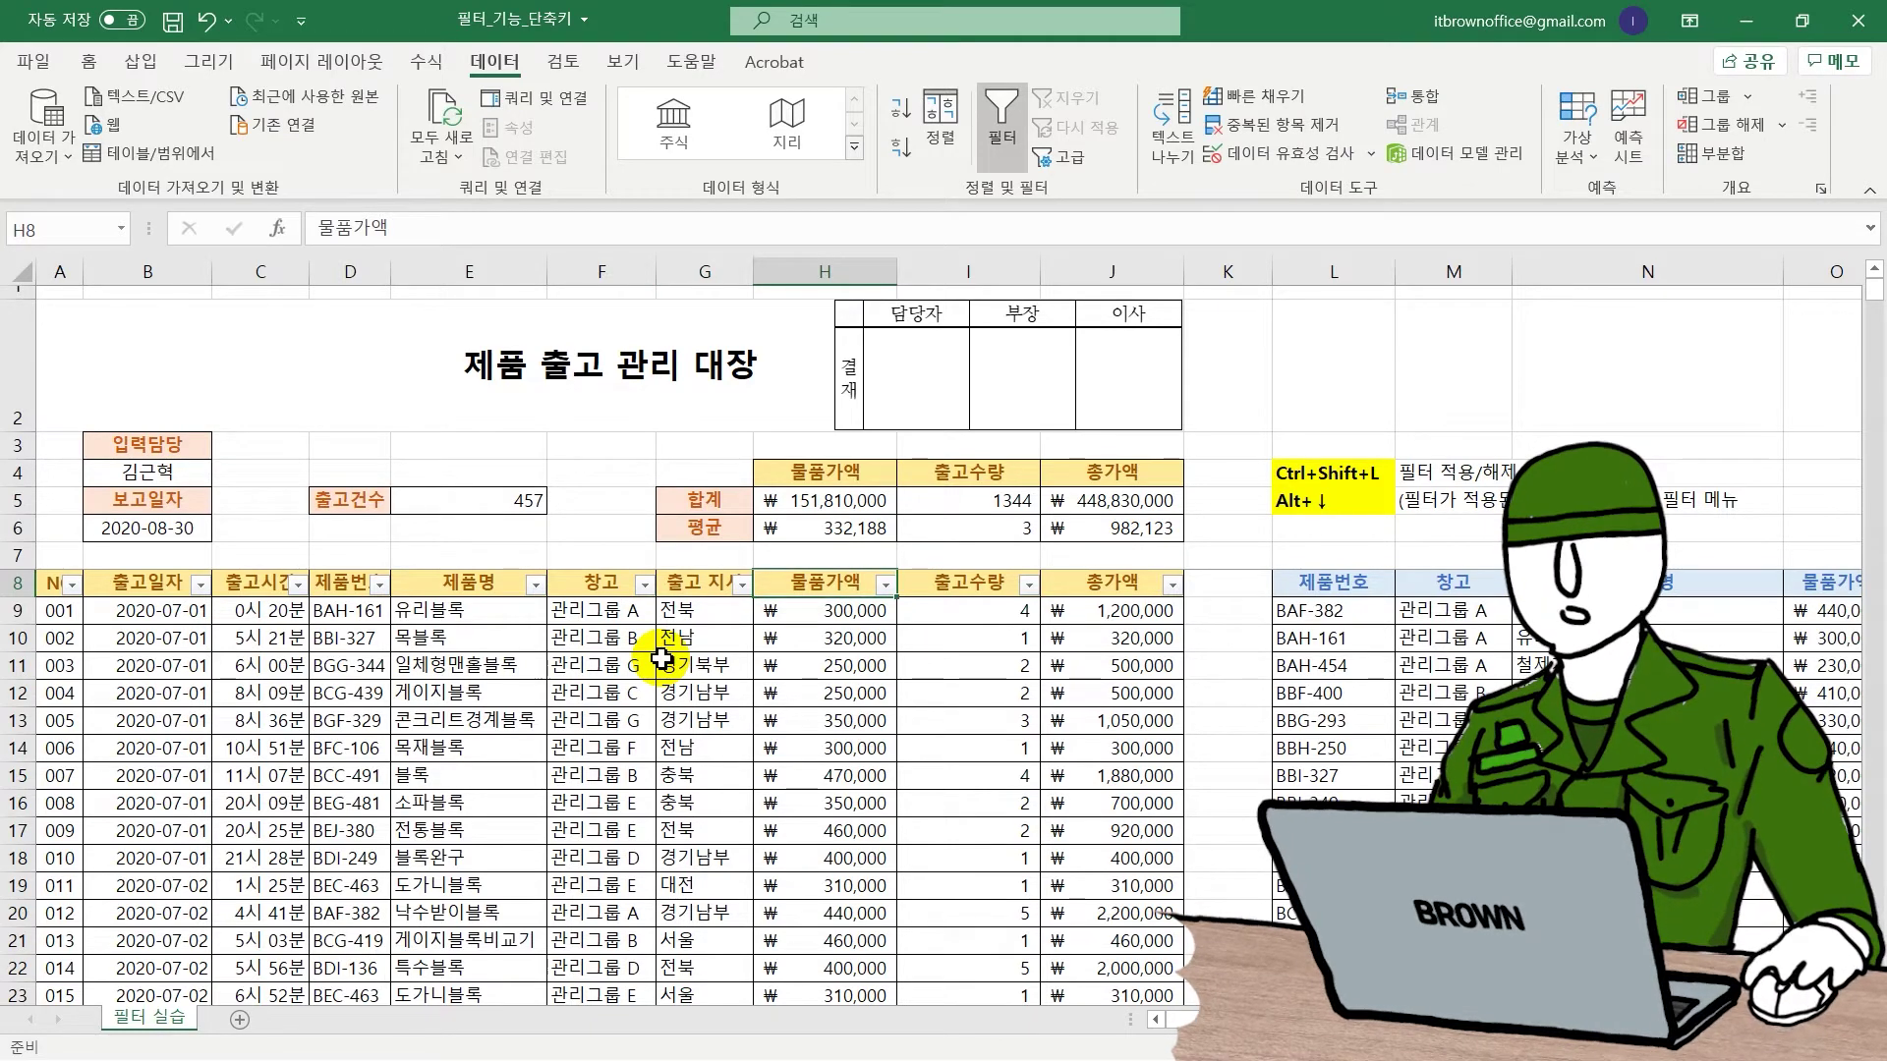
# Review the 물품가액 price values in its filter list without changing anything.
pyautogui.hotkey('alt', 'Down')
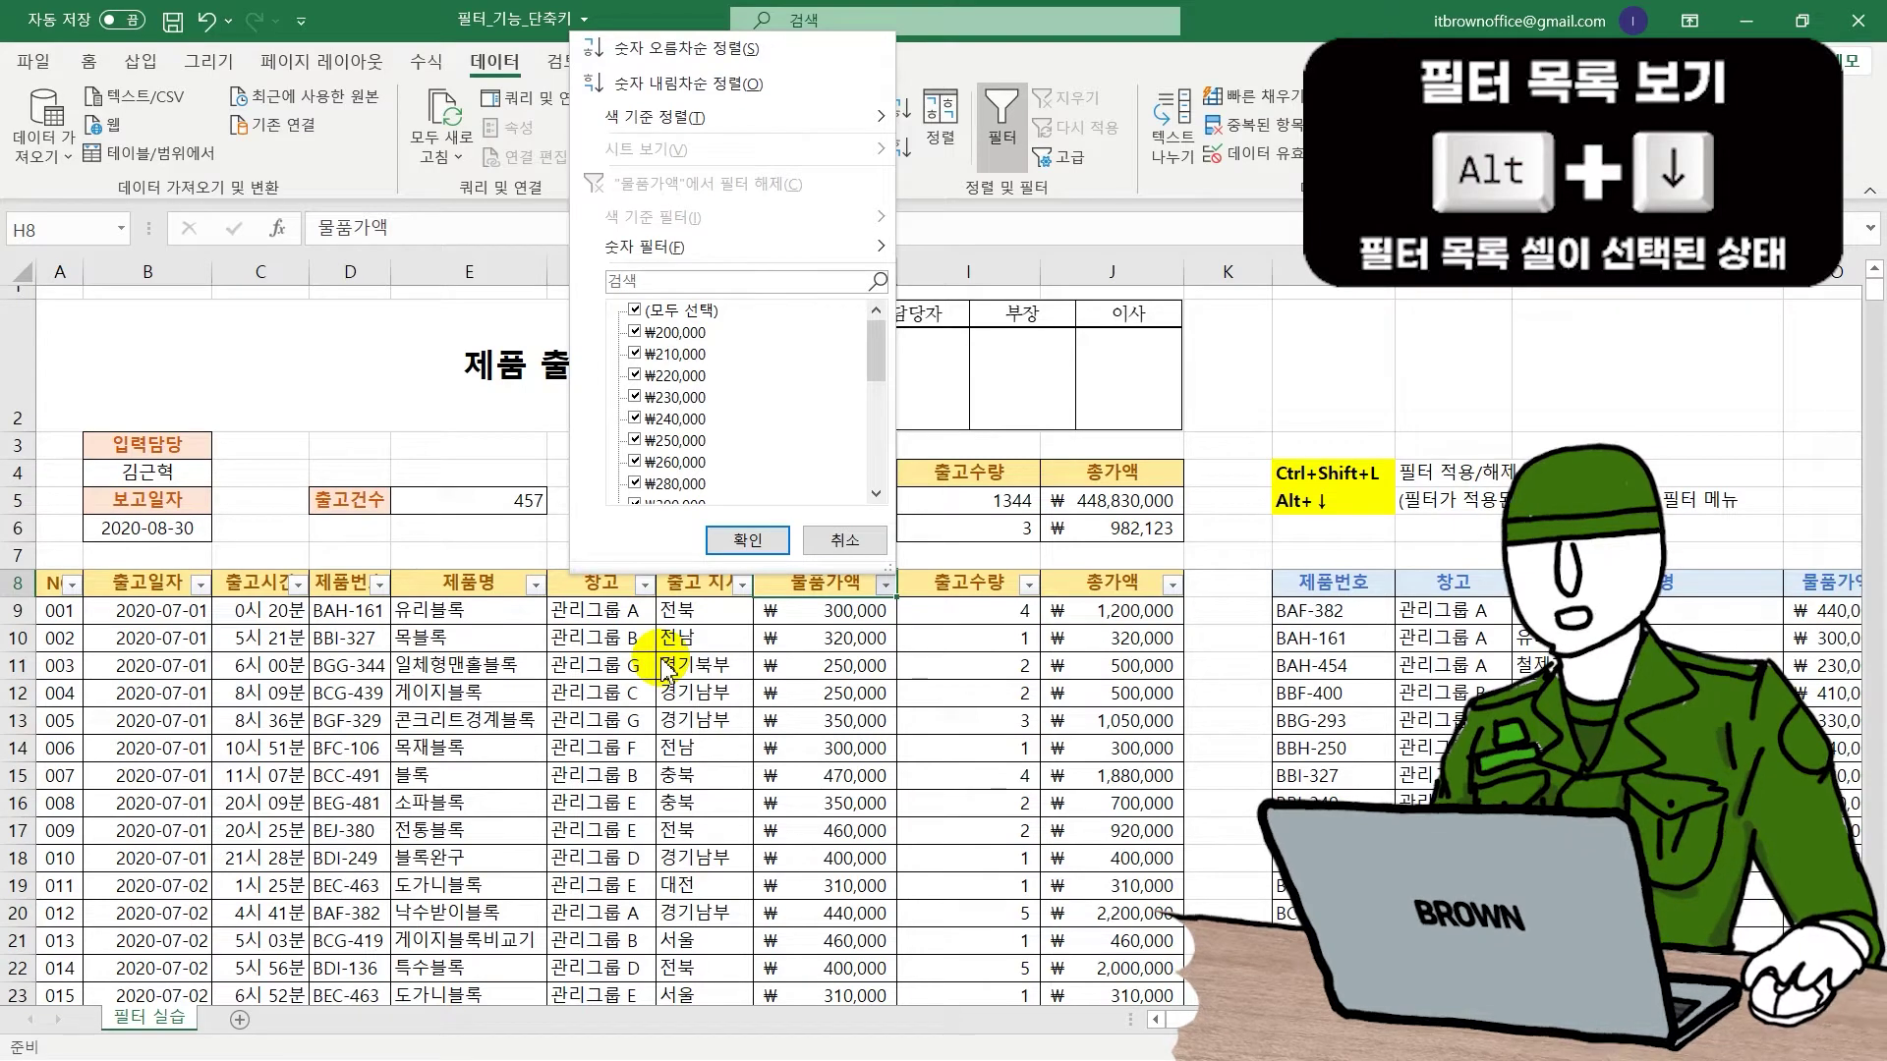
pyautogui.press('Down')
pyautogui.press('Down')
pyautogui.press('Down')
pyautogui.press('Down')
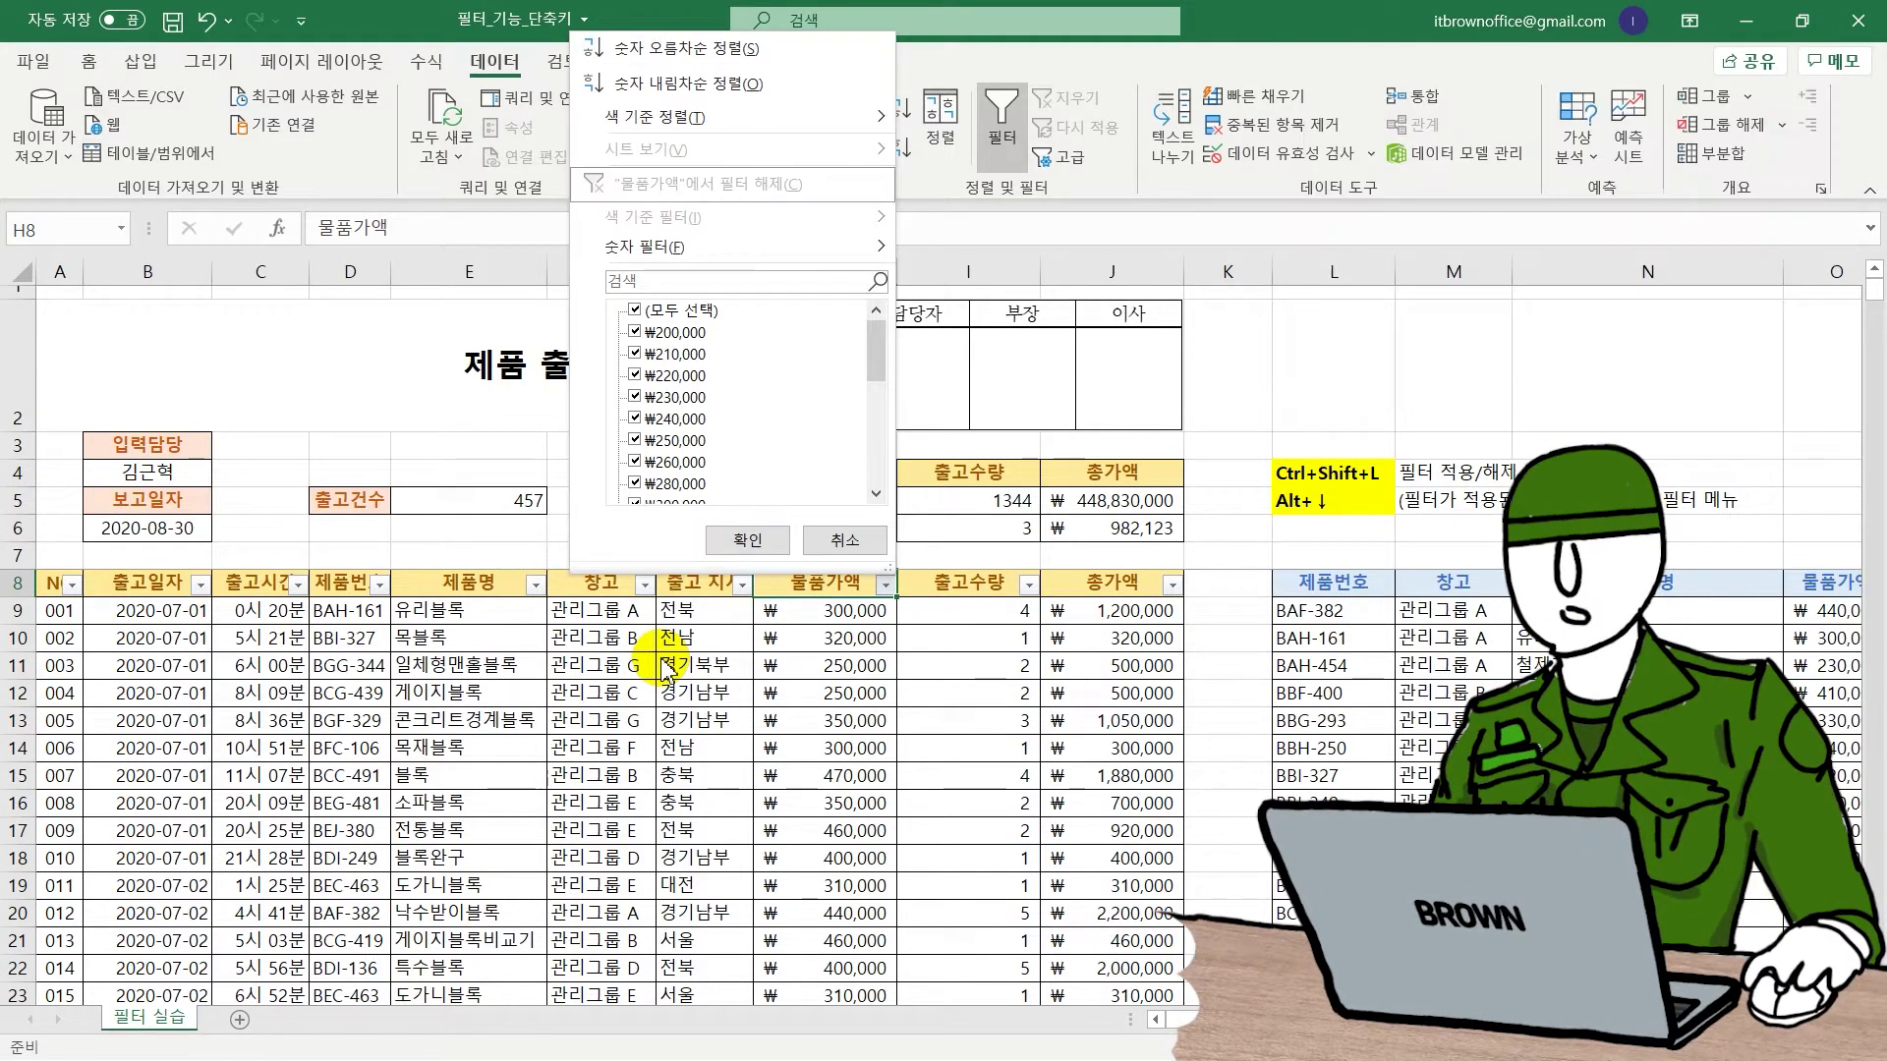
pyautogui.press('Down')
pyautogui.press('Down')
pyautogui.press('Down')
pyautogui.press('Down')
pyautogui.press('Down')
pyautogui.press('Down')
pyautogui.press('Down')
pyautogui.press('Down')
pyautogui.press('Down')
pyautogui.press('Down')
pyautogui.press('Down')
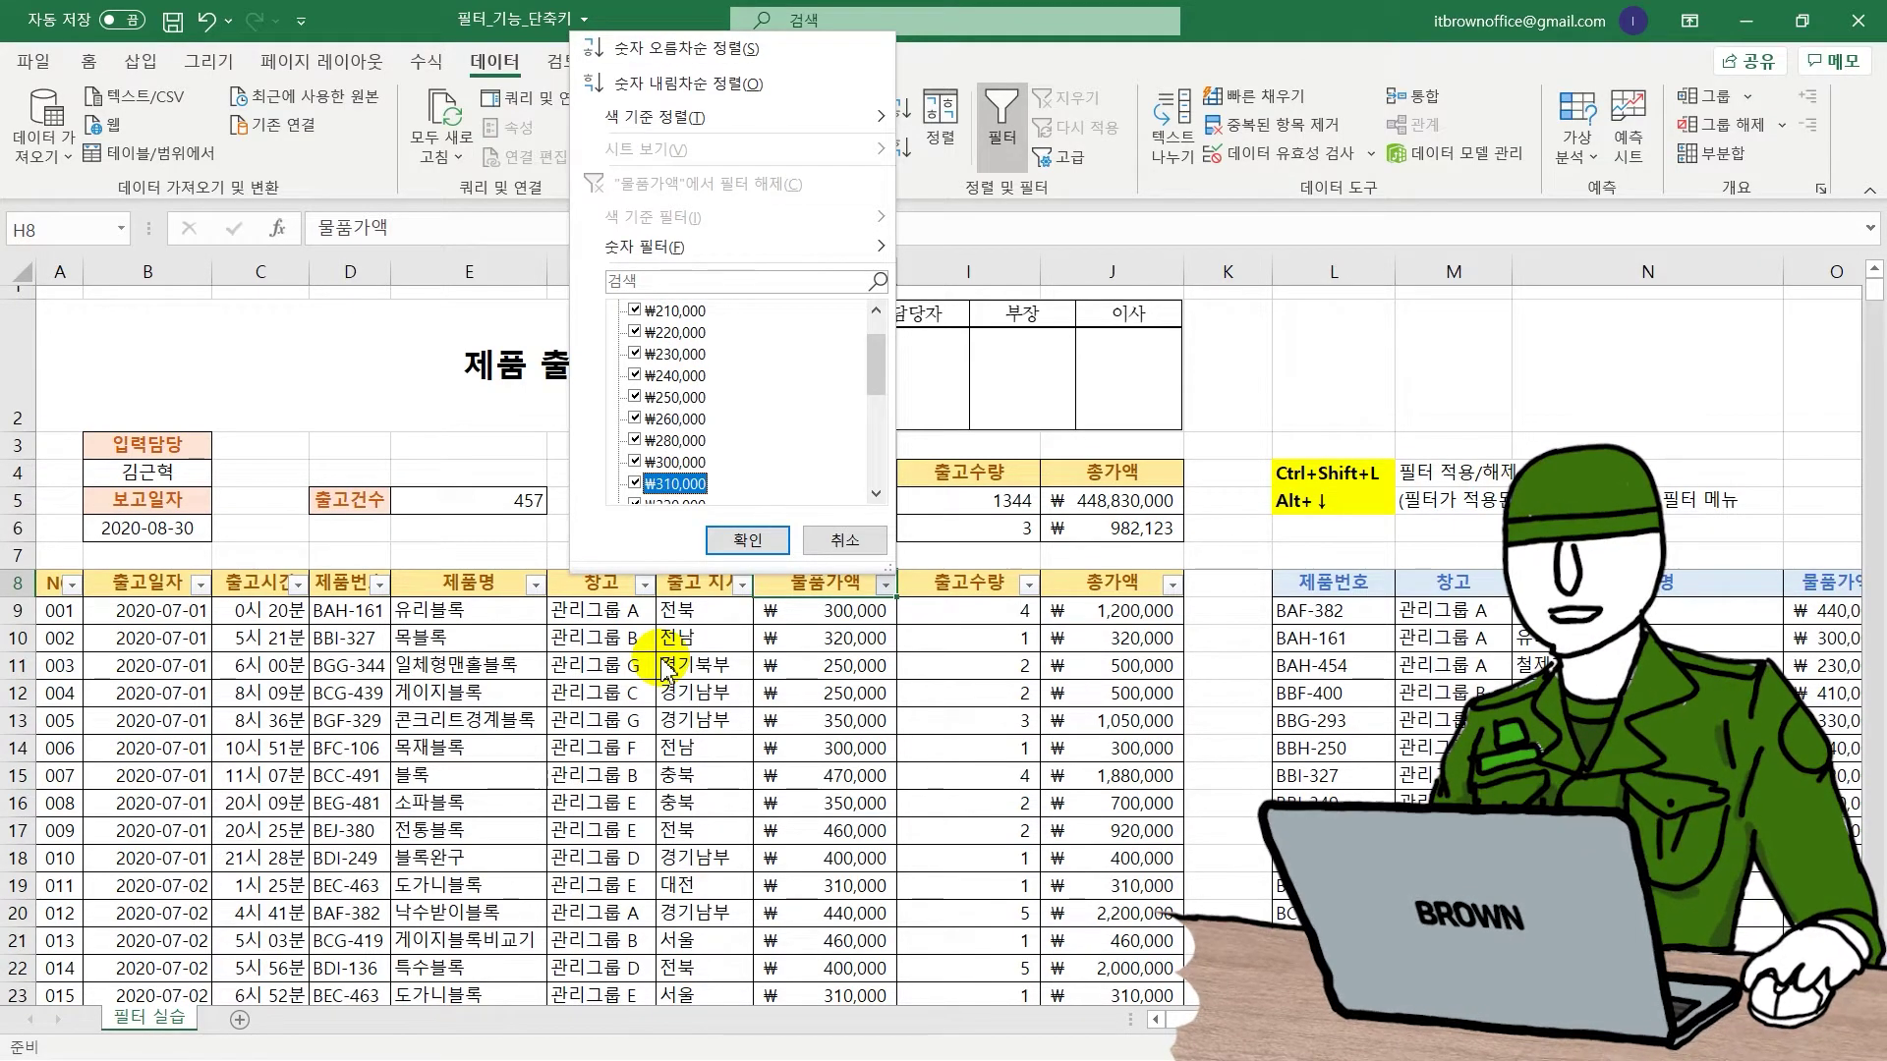
pyautogui.press('Escape')
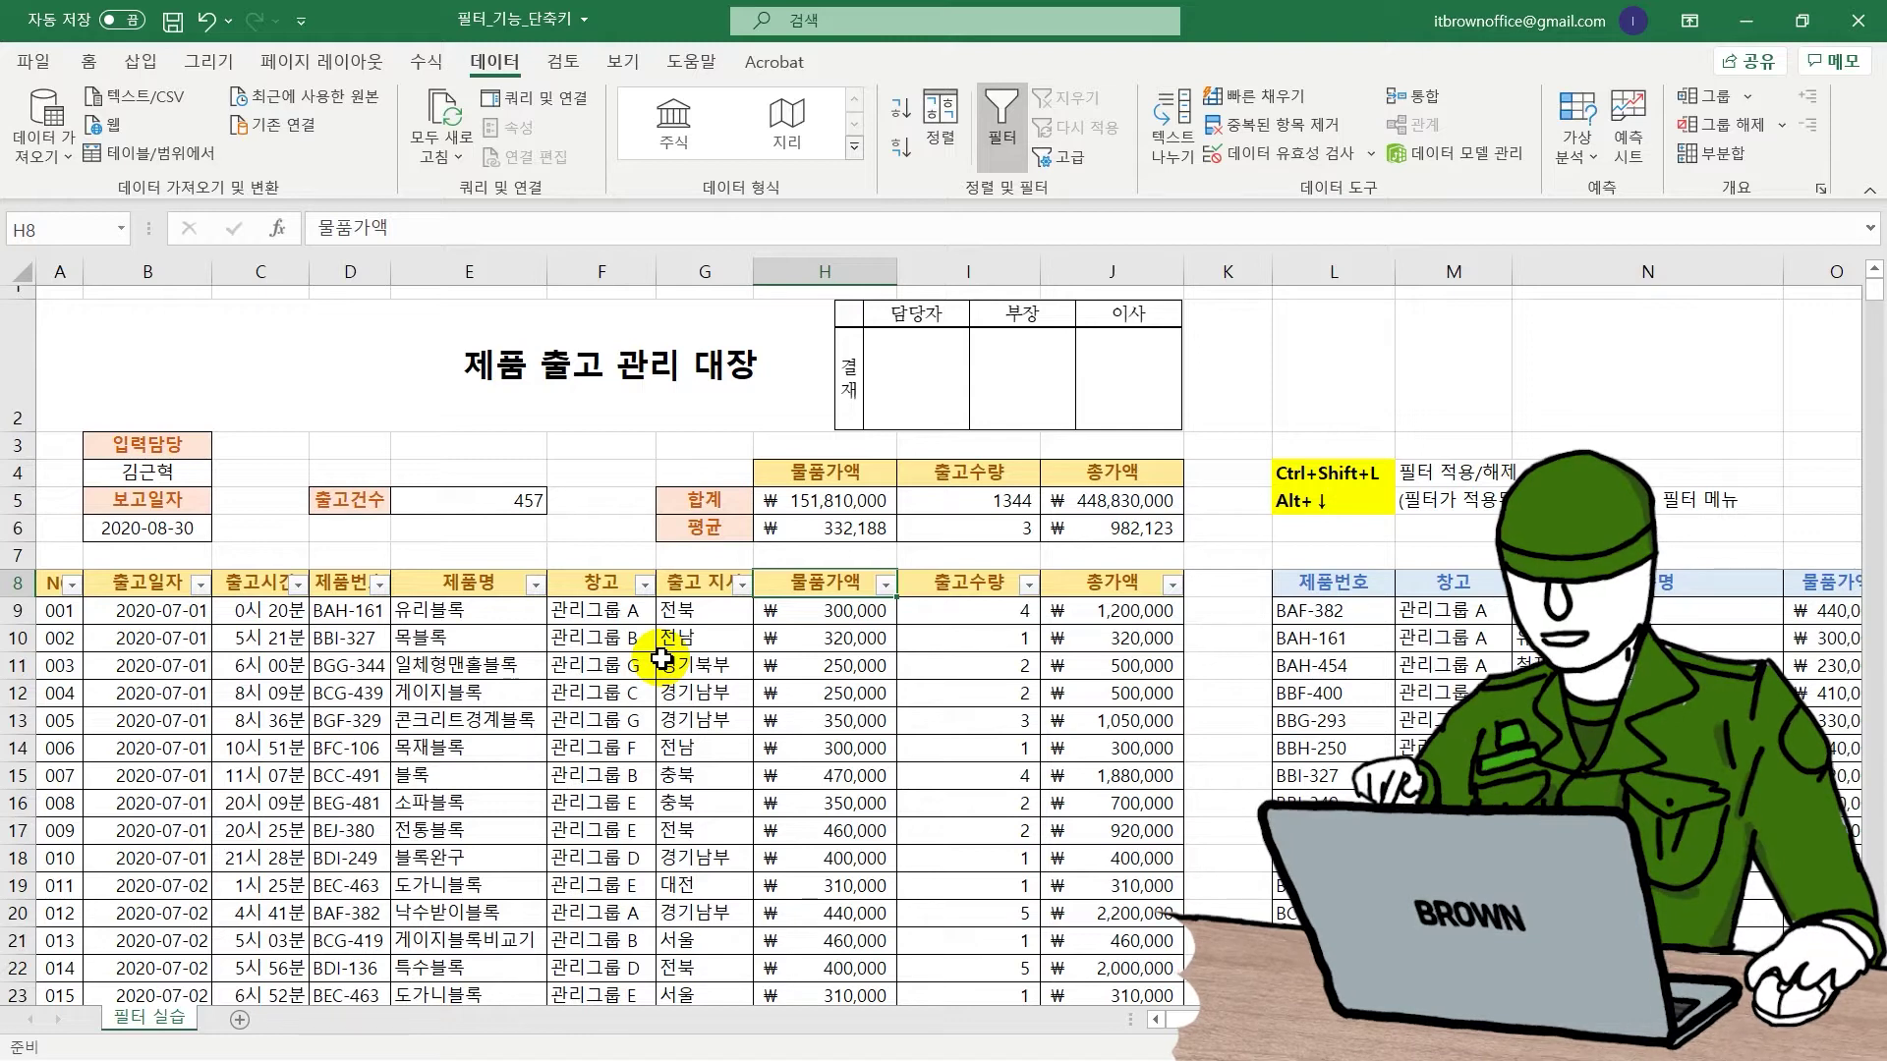
pyautogui.press('Left')
pyautogui.press('Left')
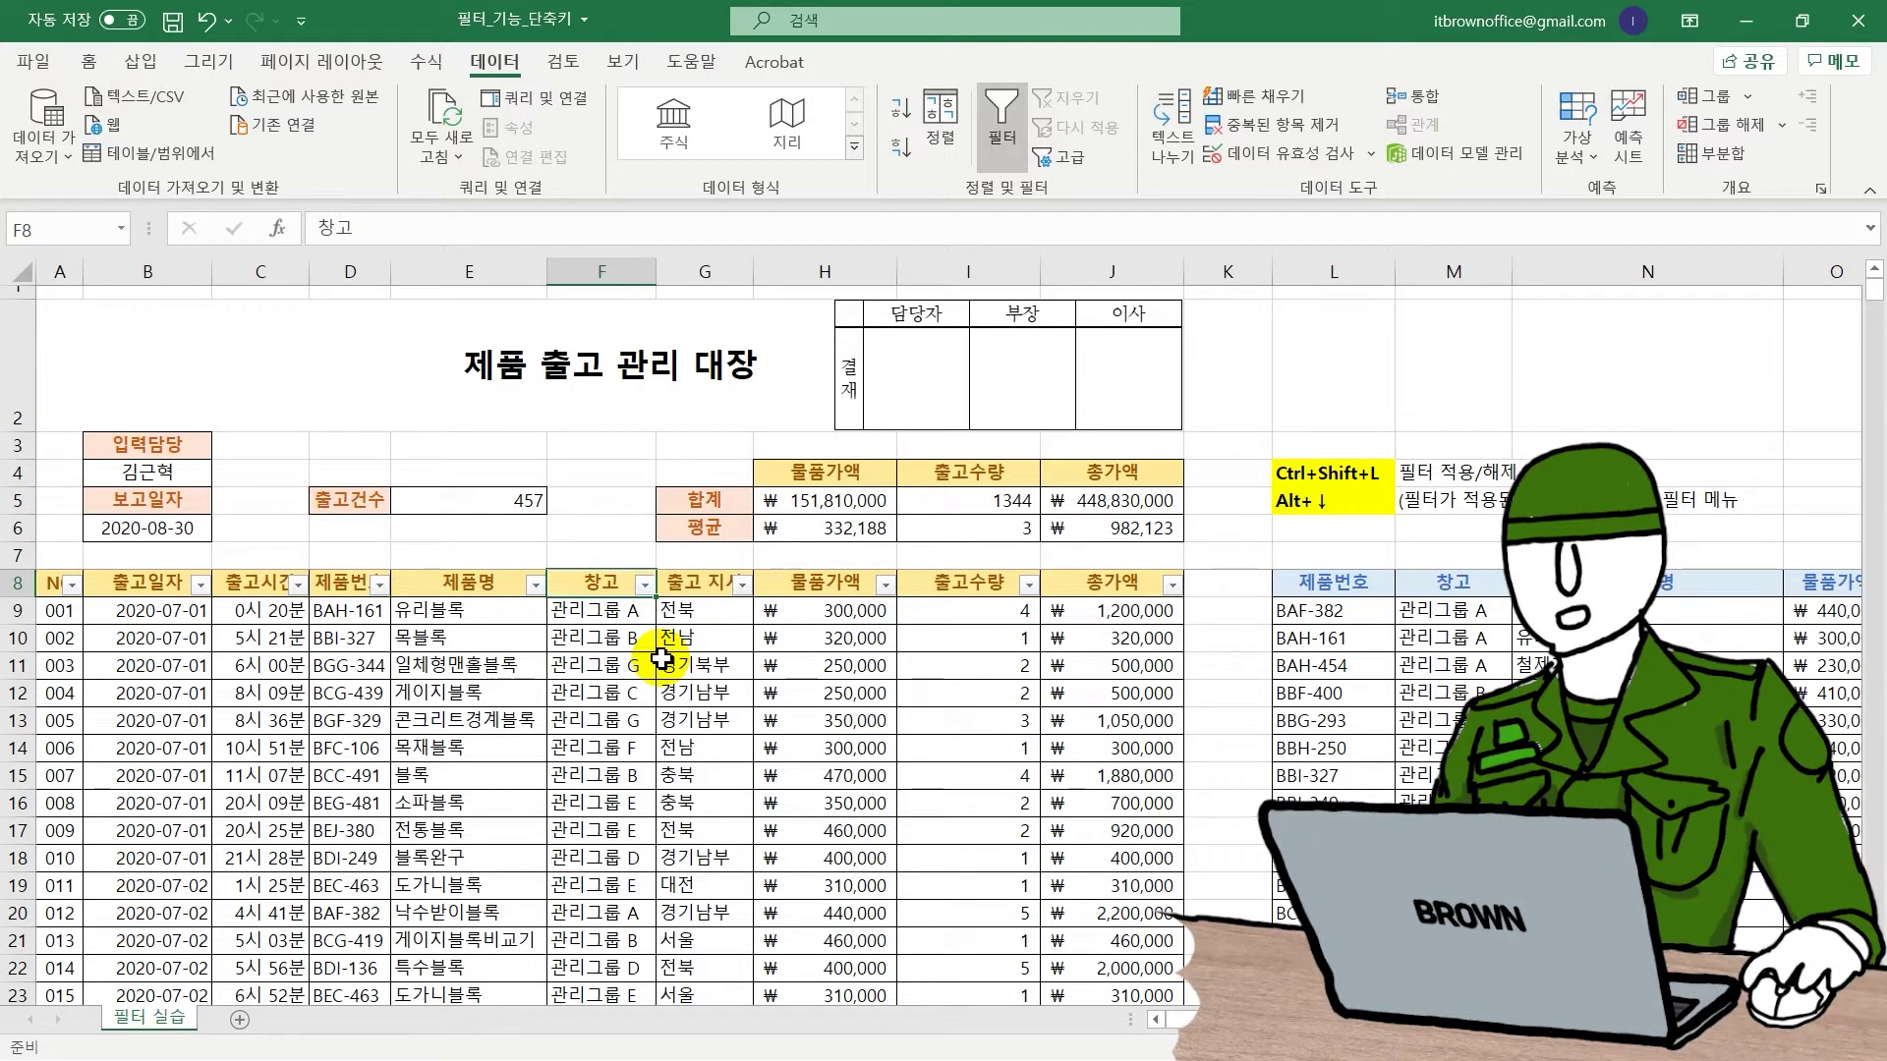
pyautogui.hotkey('alt', 'Down')
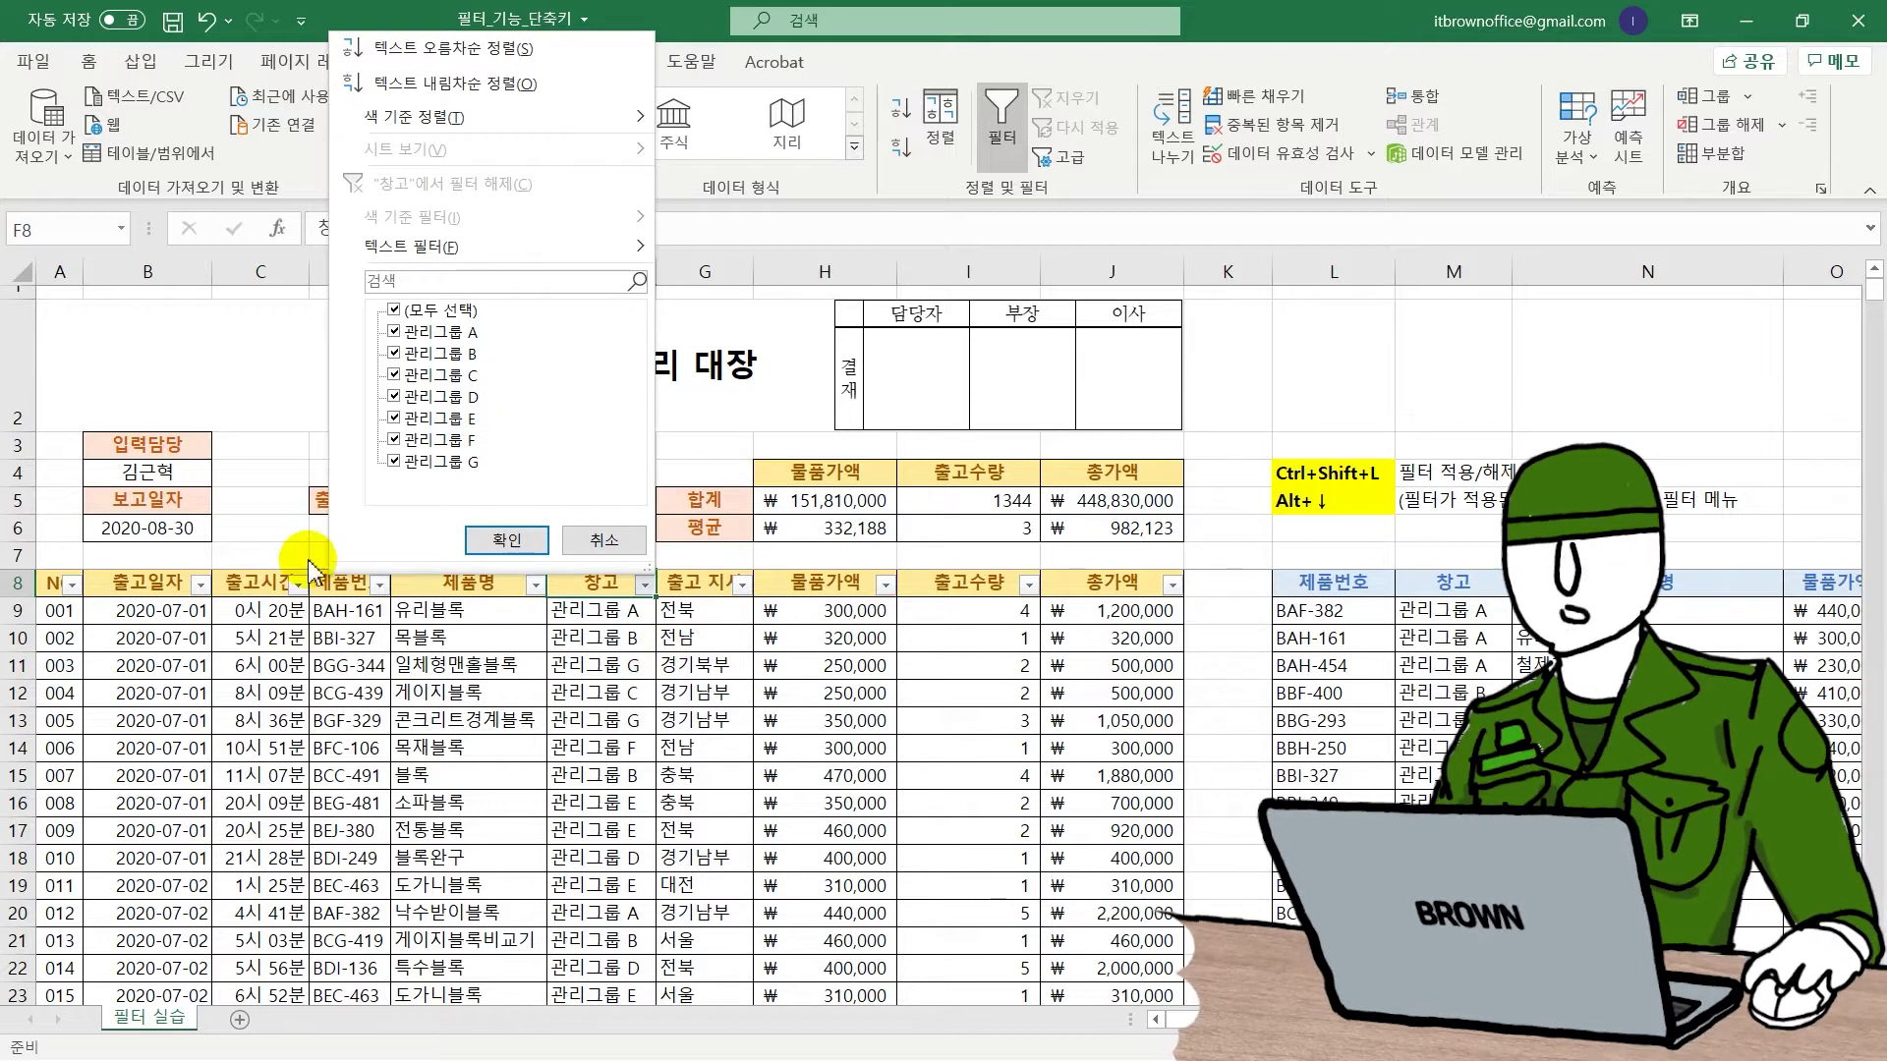
# Filter the 창고 column to show only 관리그룹 A and 관리그룹 B, then scroll through the results.
pyautogui.press('Down')
pyautogui.press('Down')
pyautogui.press('Down')
pyautogui.press('Down')
pyautogui.press('Down')
pyautogui.press('Down')
pyautogui.press('Down')
pyautogui.press('Down')
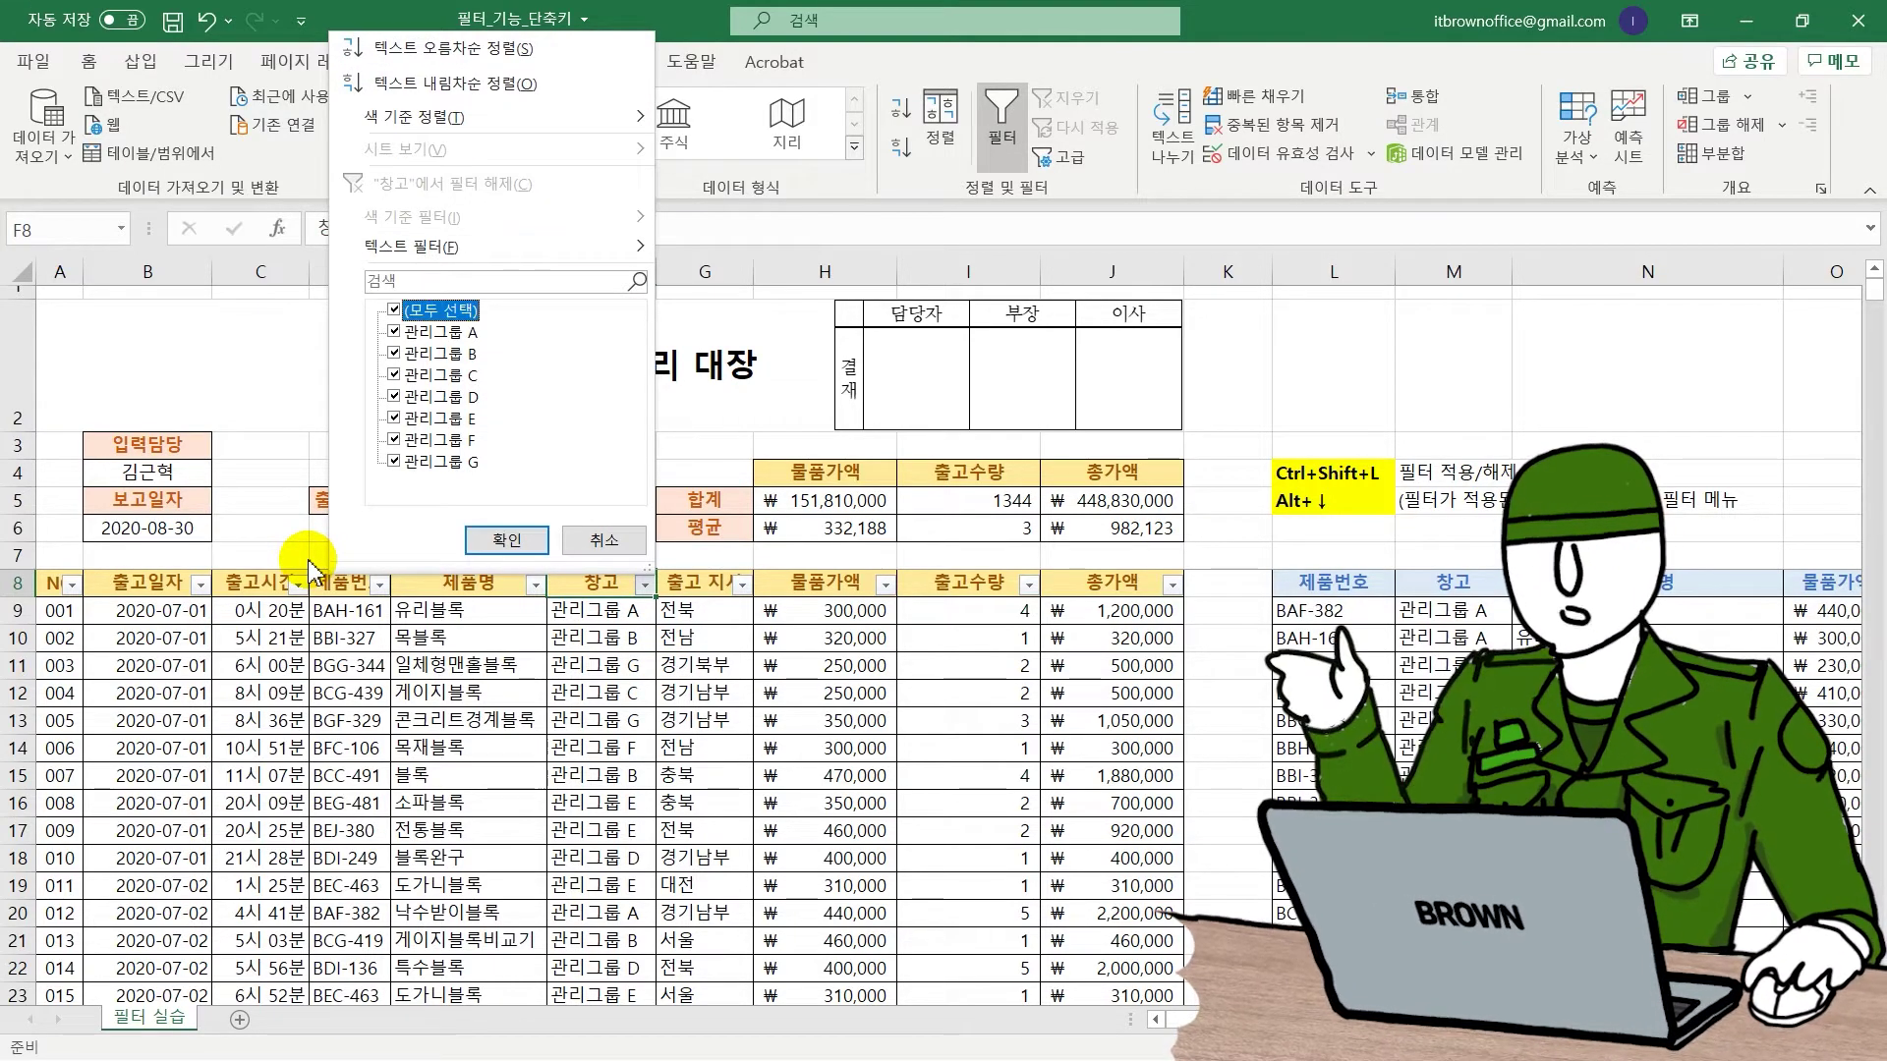
pyautogui.press('space')
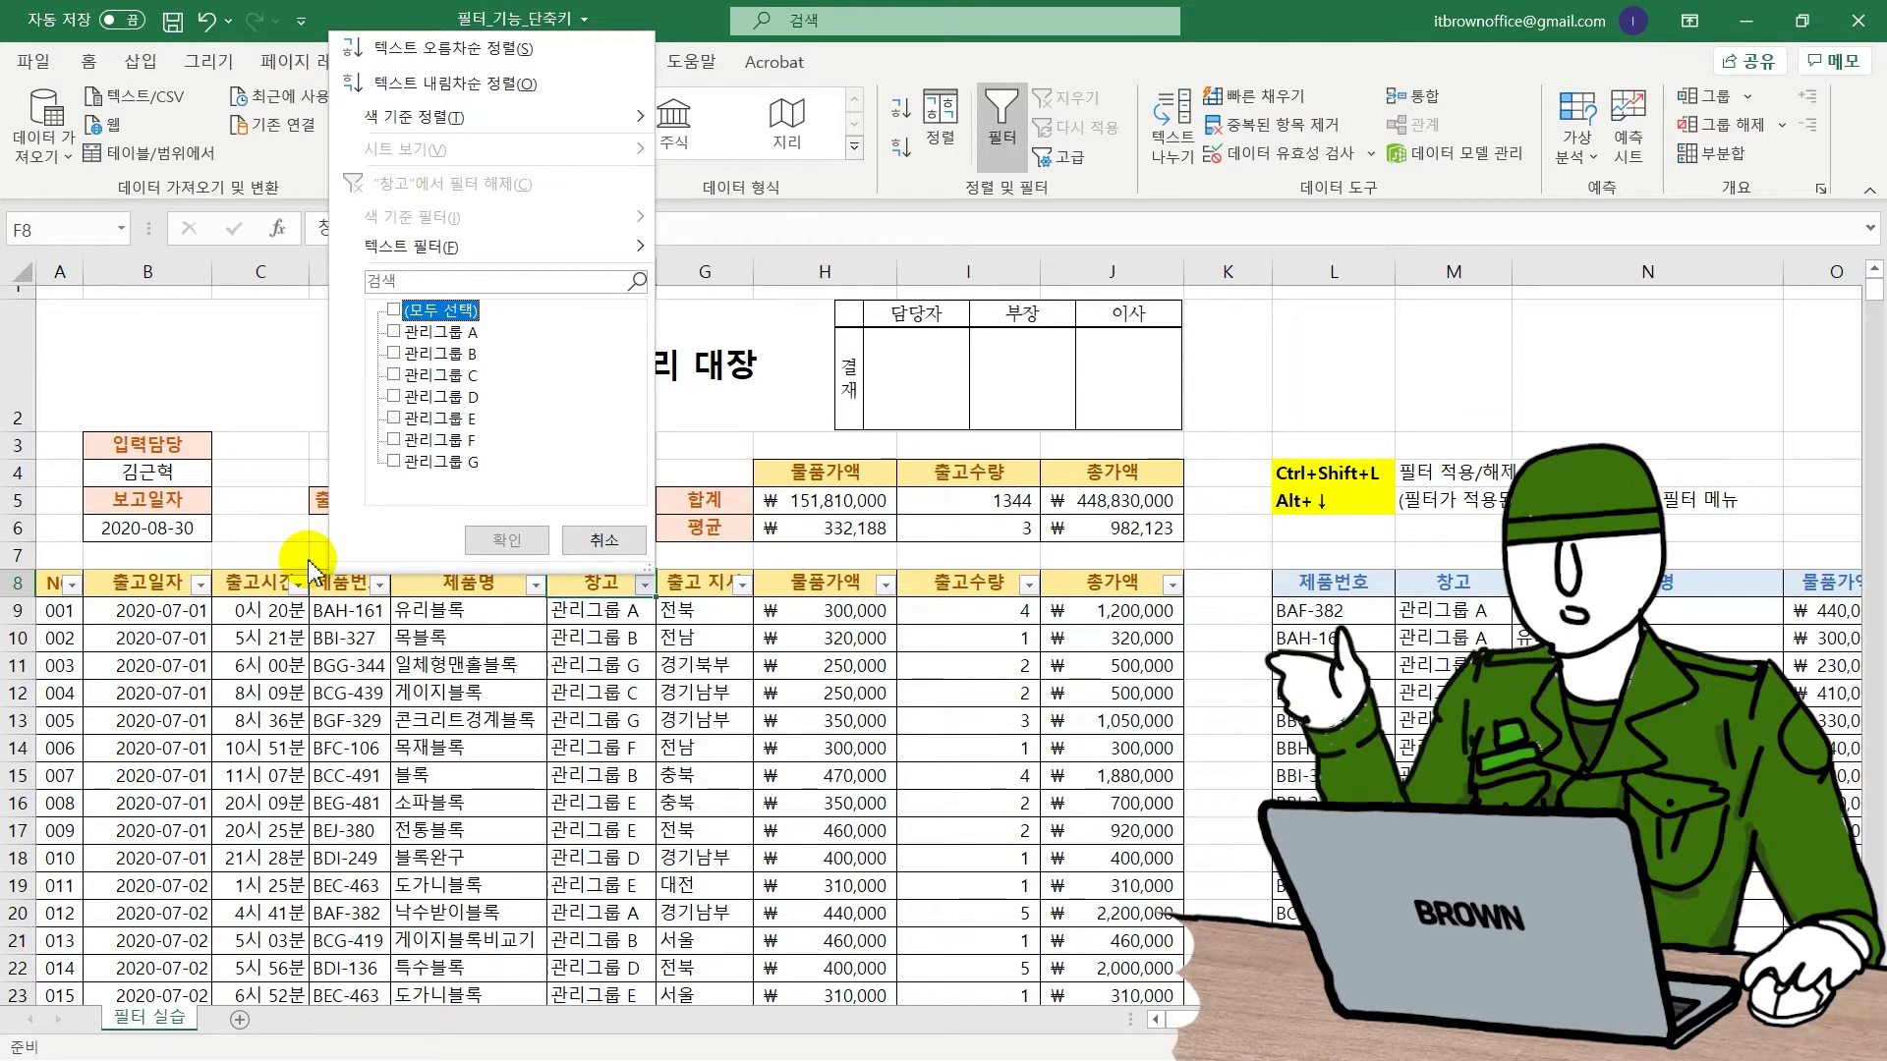
pyautogui.press('Down')
pyautogui.press('space')
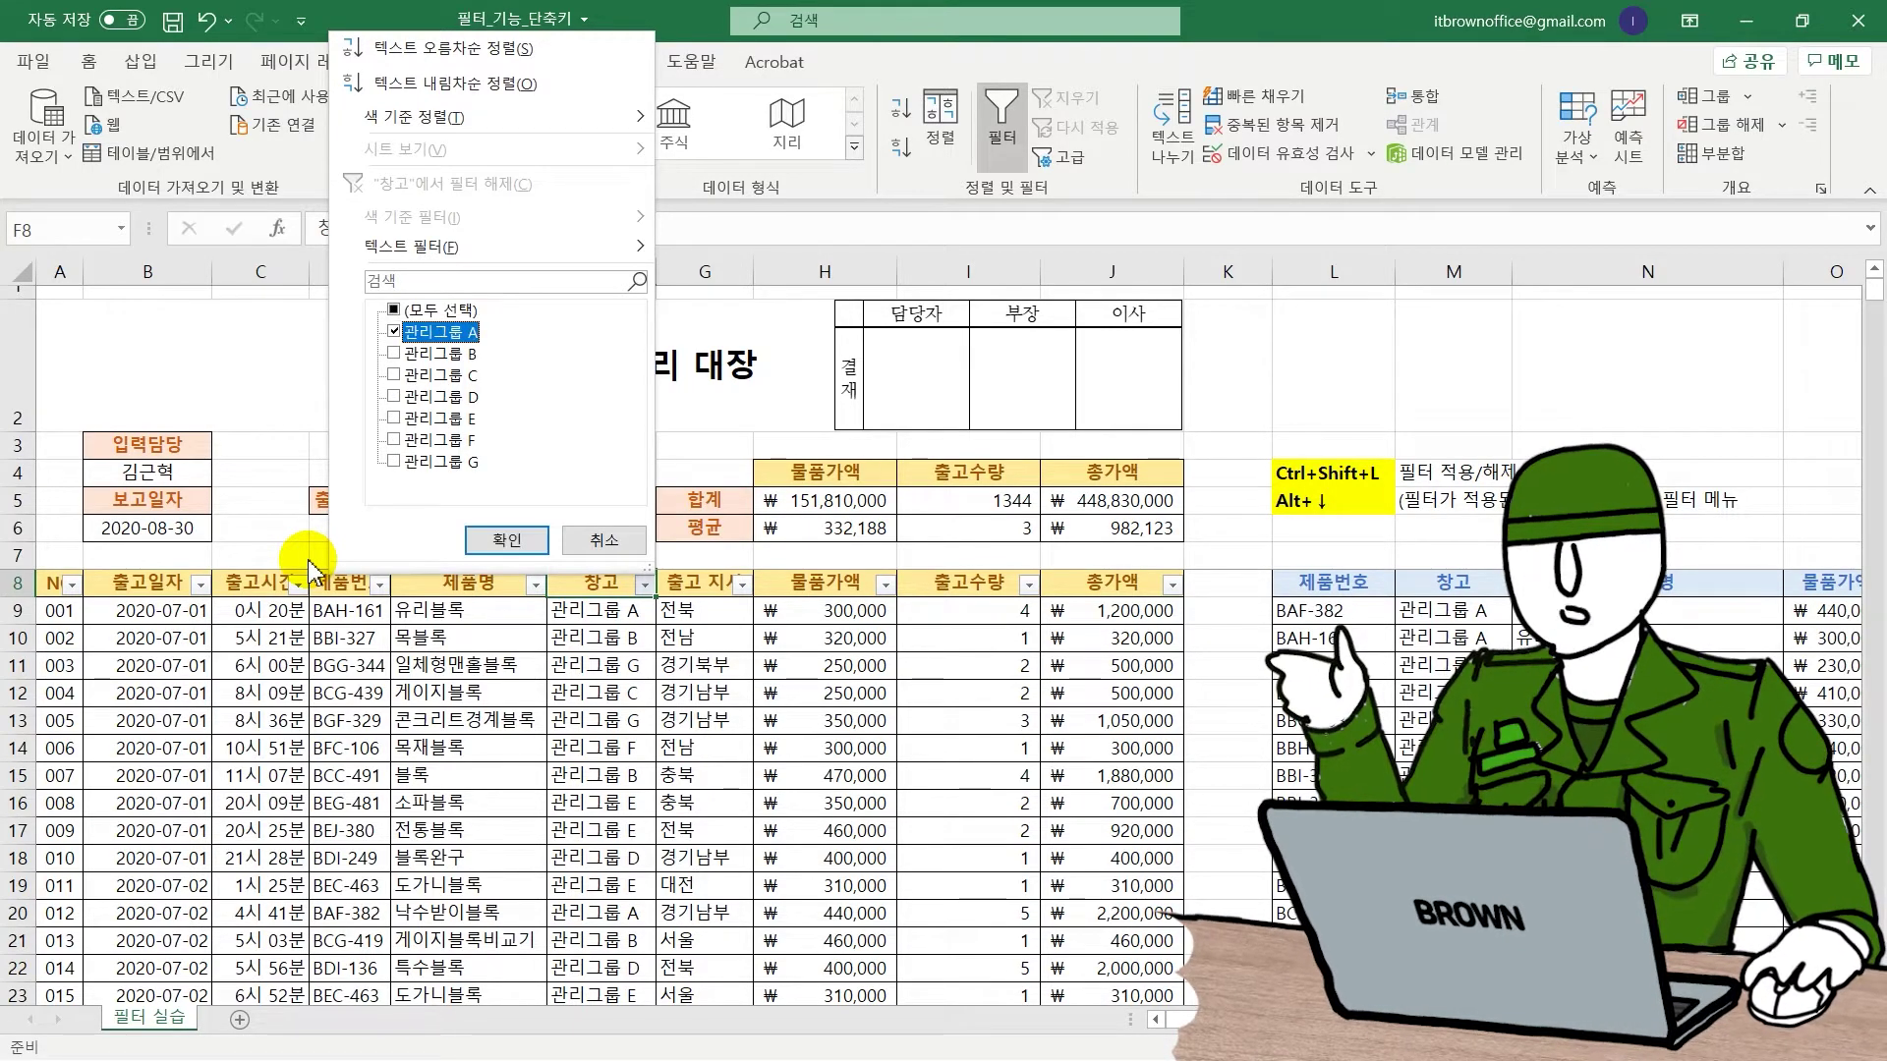
pyautogui.press('Down')
pyautogui.press('space')
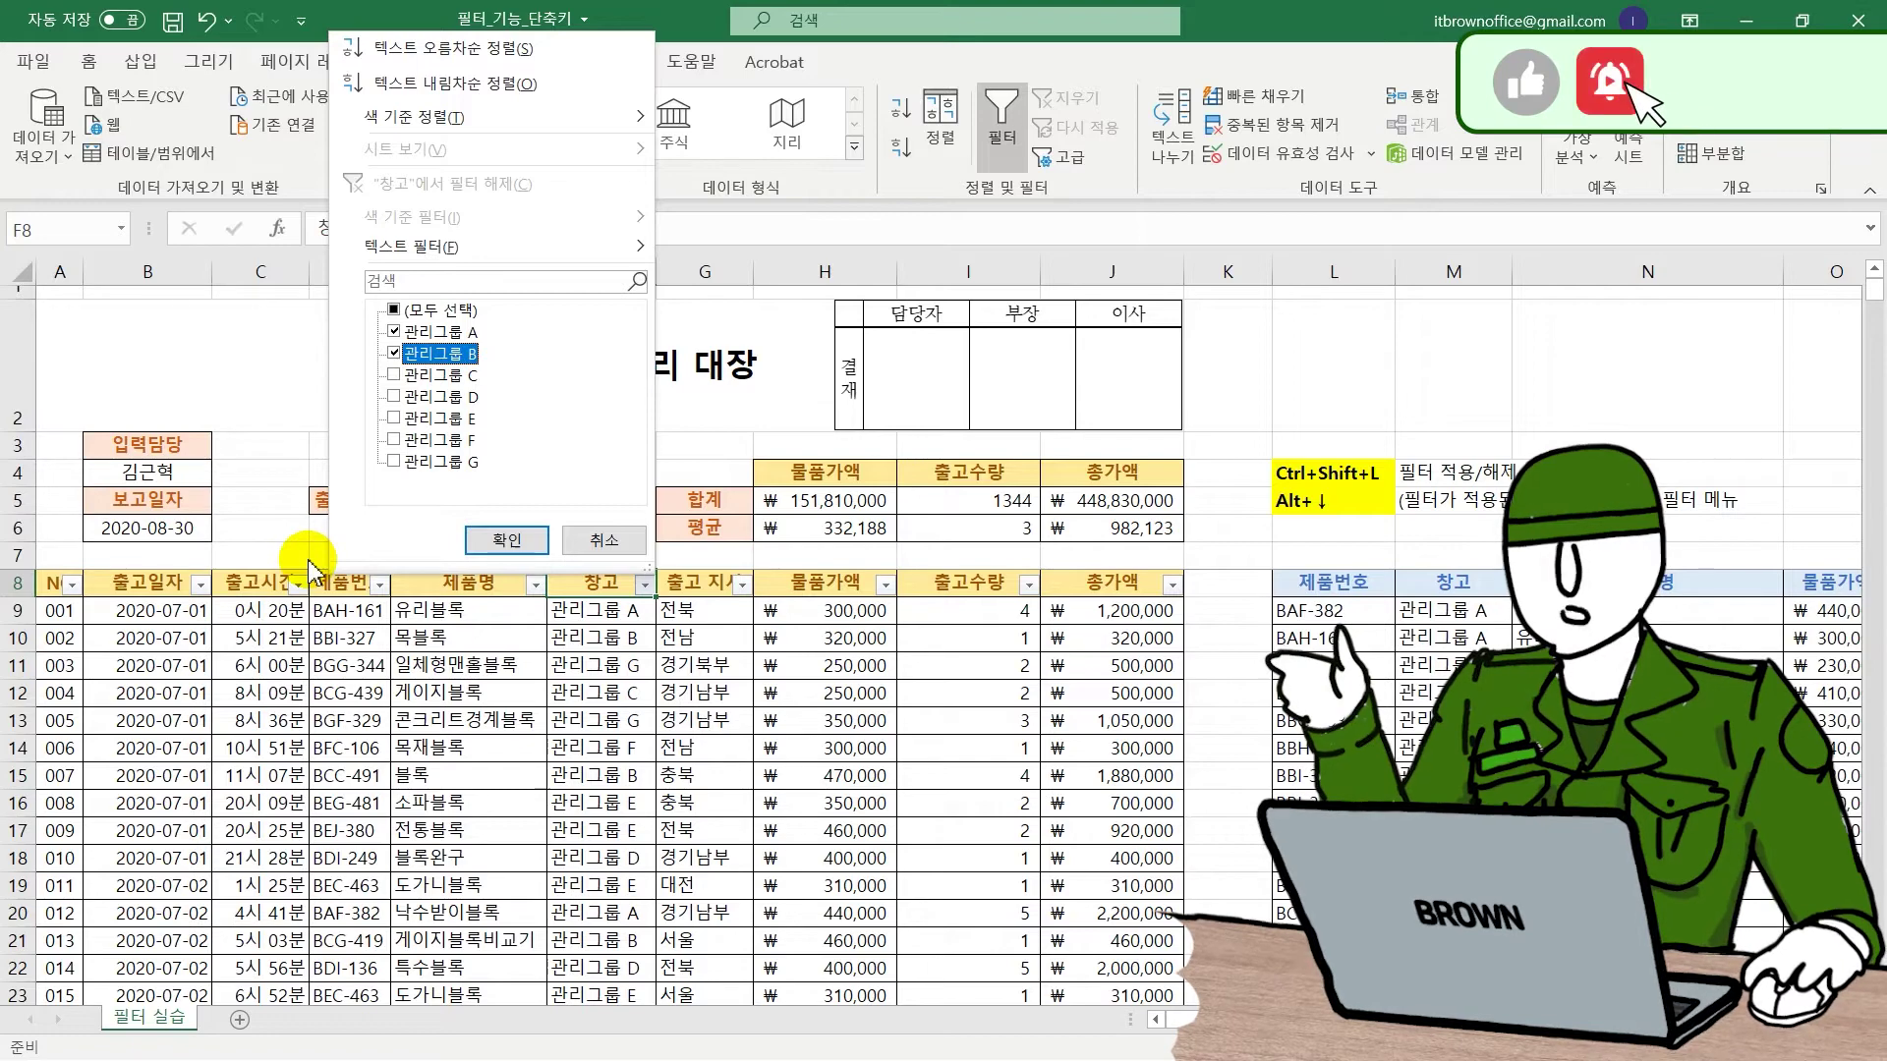
pyautogui.press('Return')
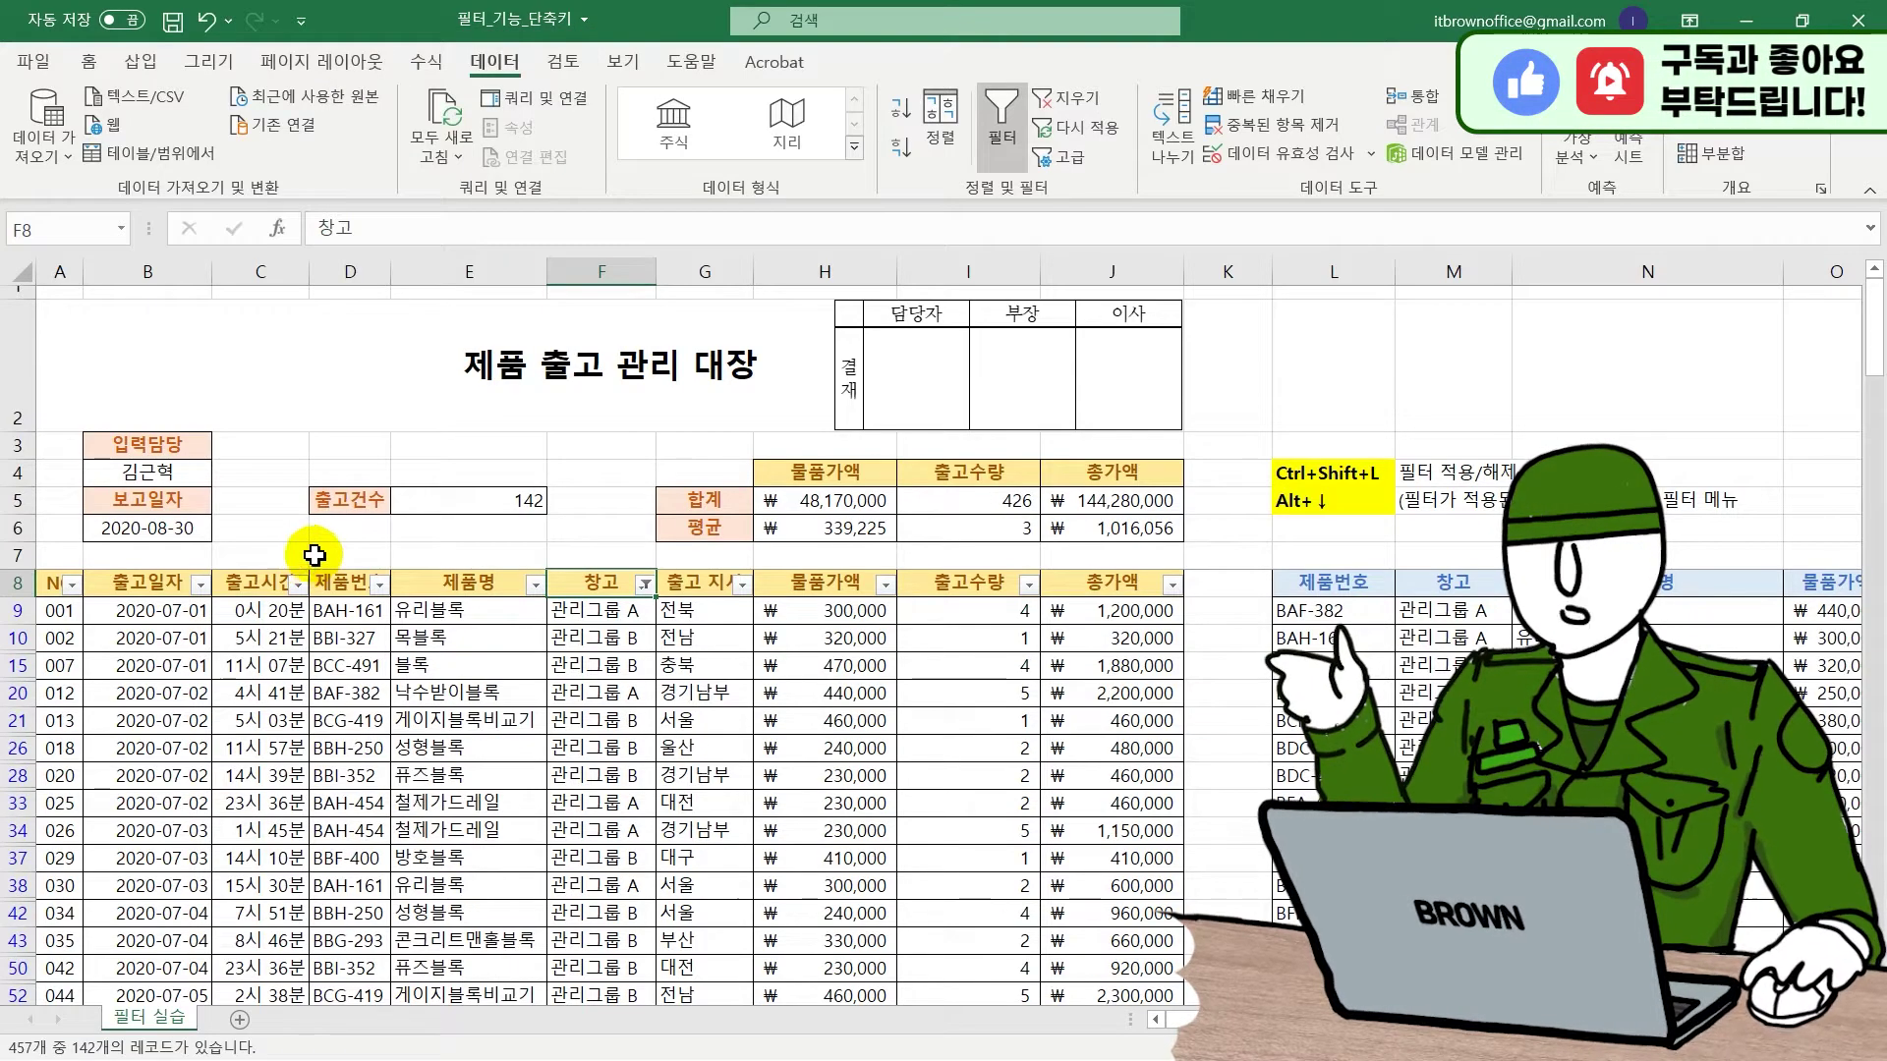
pyautogui.scroll(-2, 600, 624)
pyautogui.scroll(-2, 604, 629)
pyautogui.scroll(-2, 610, 633)
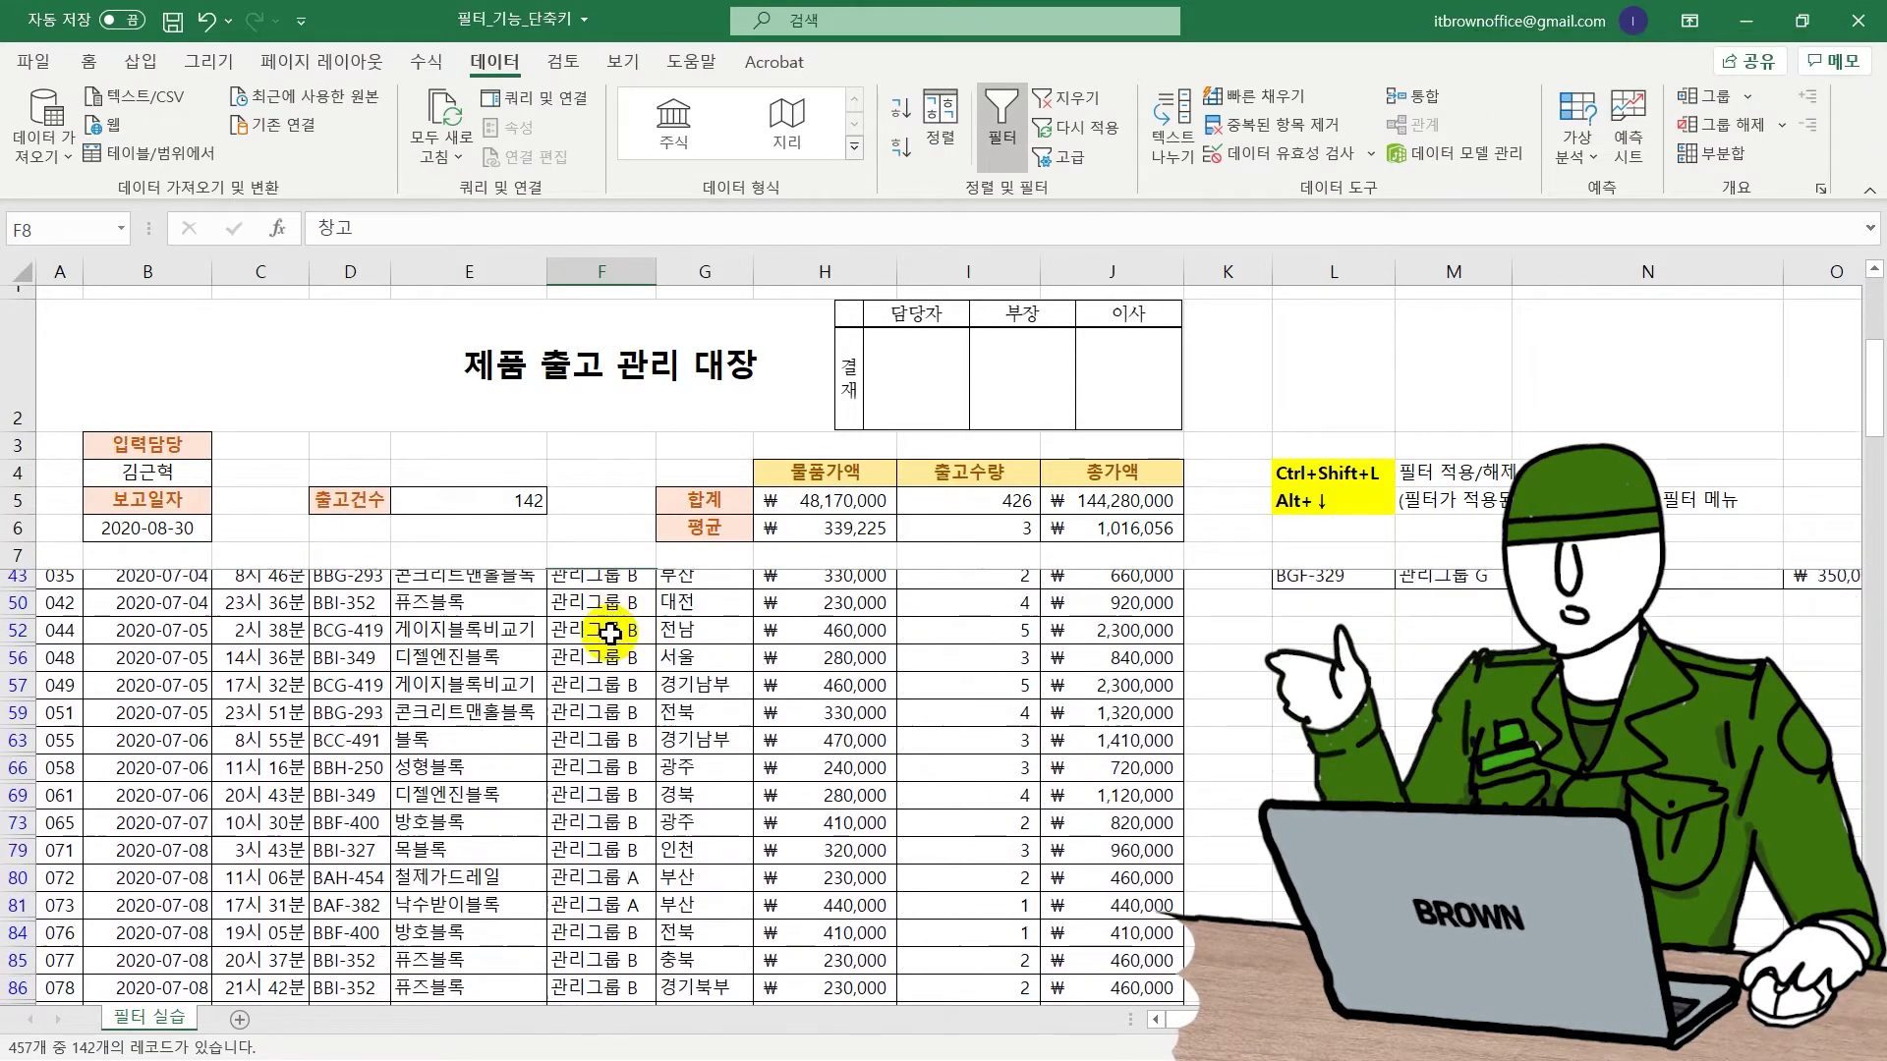
pyautogui.scroll(6, 616, 634)
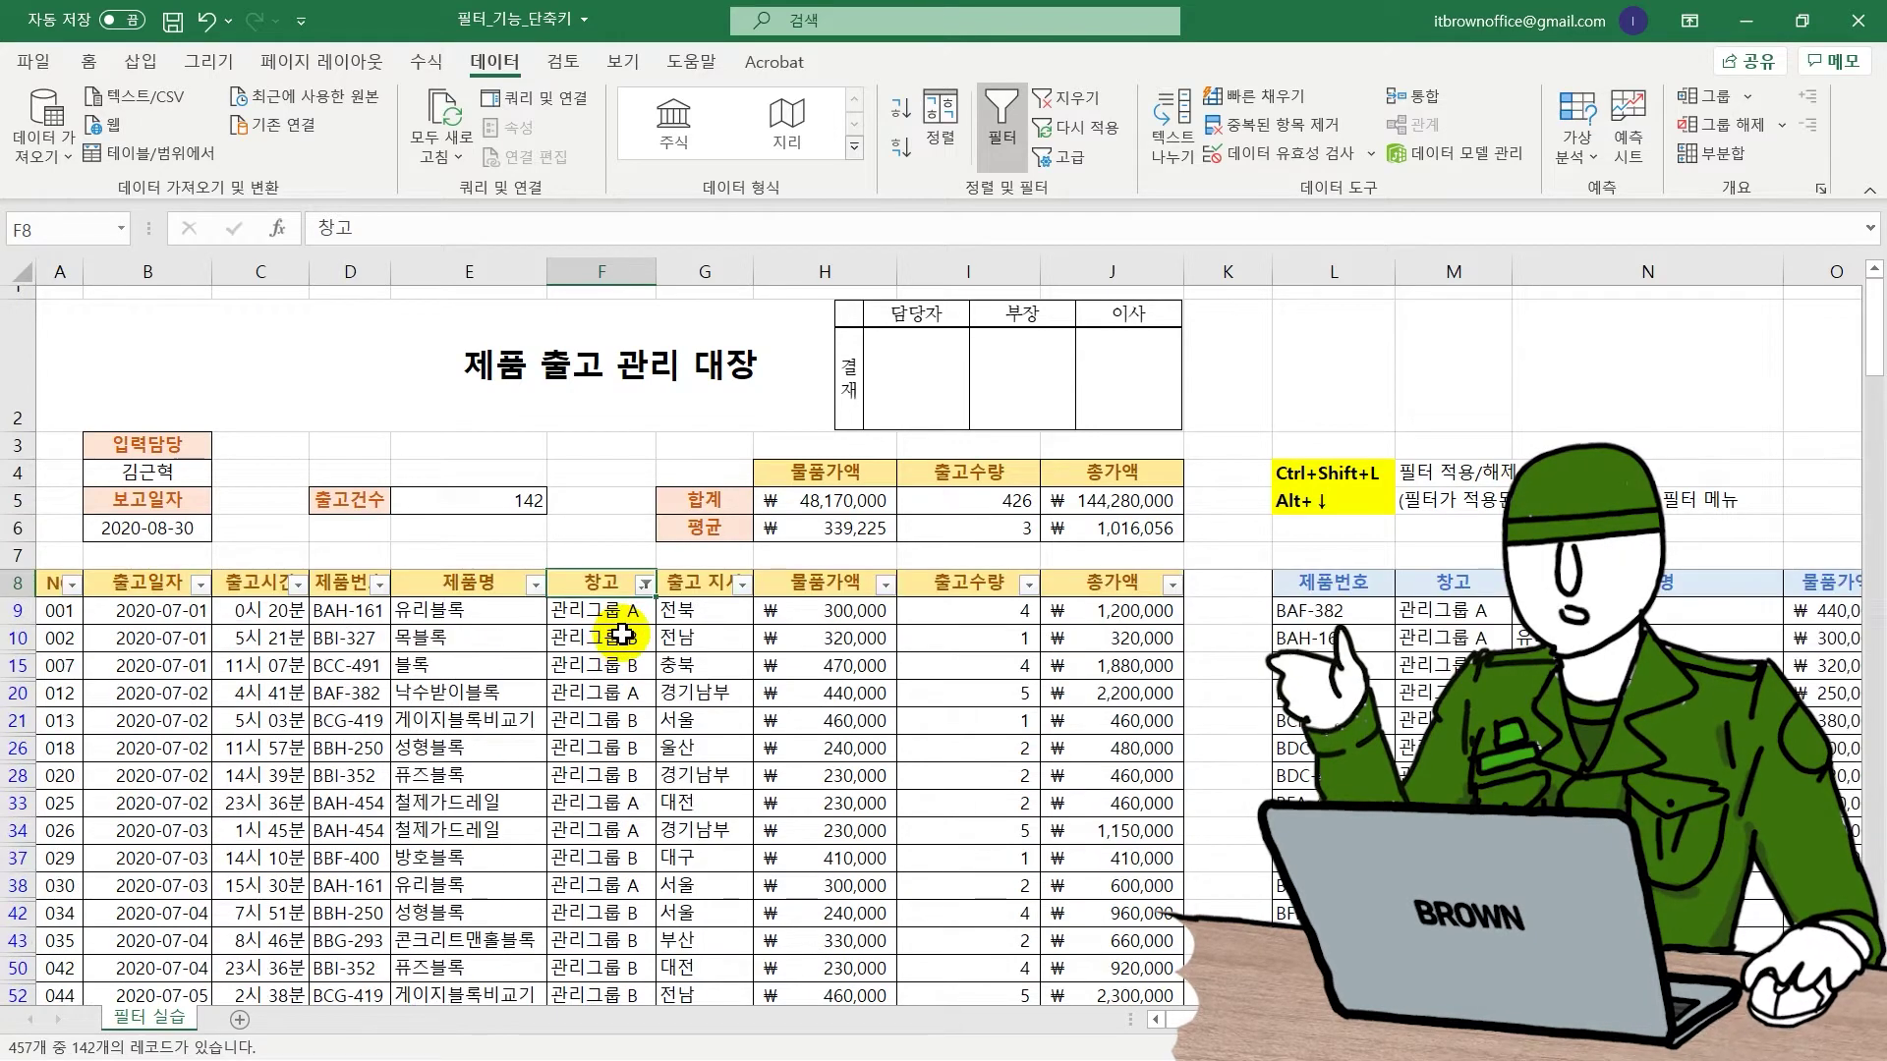
# Clear the 창고 filter so all 457 records are shown.
pyautogui.hotkey('alt', 'Down')
pyautogui.press('Down')
pyautogui.press('Down')
pyautogui.press('Down')
pyautogui.press('Down')
pyautogui.press('Down')
pyautogui.press('Down')
pyautogui.press('Down')
pyautogui.press('Up')
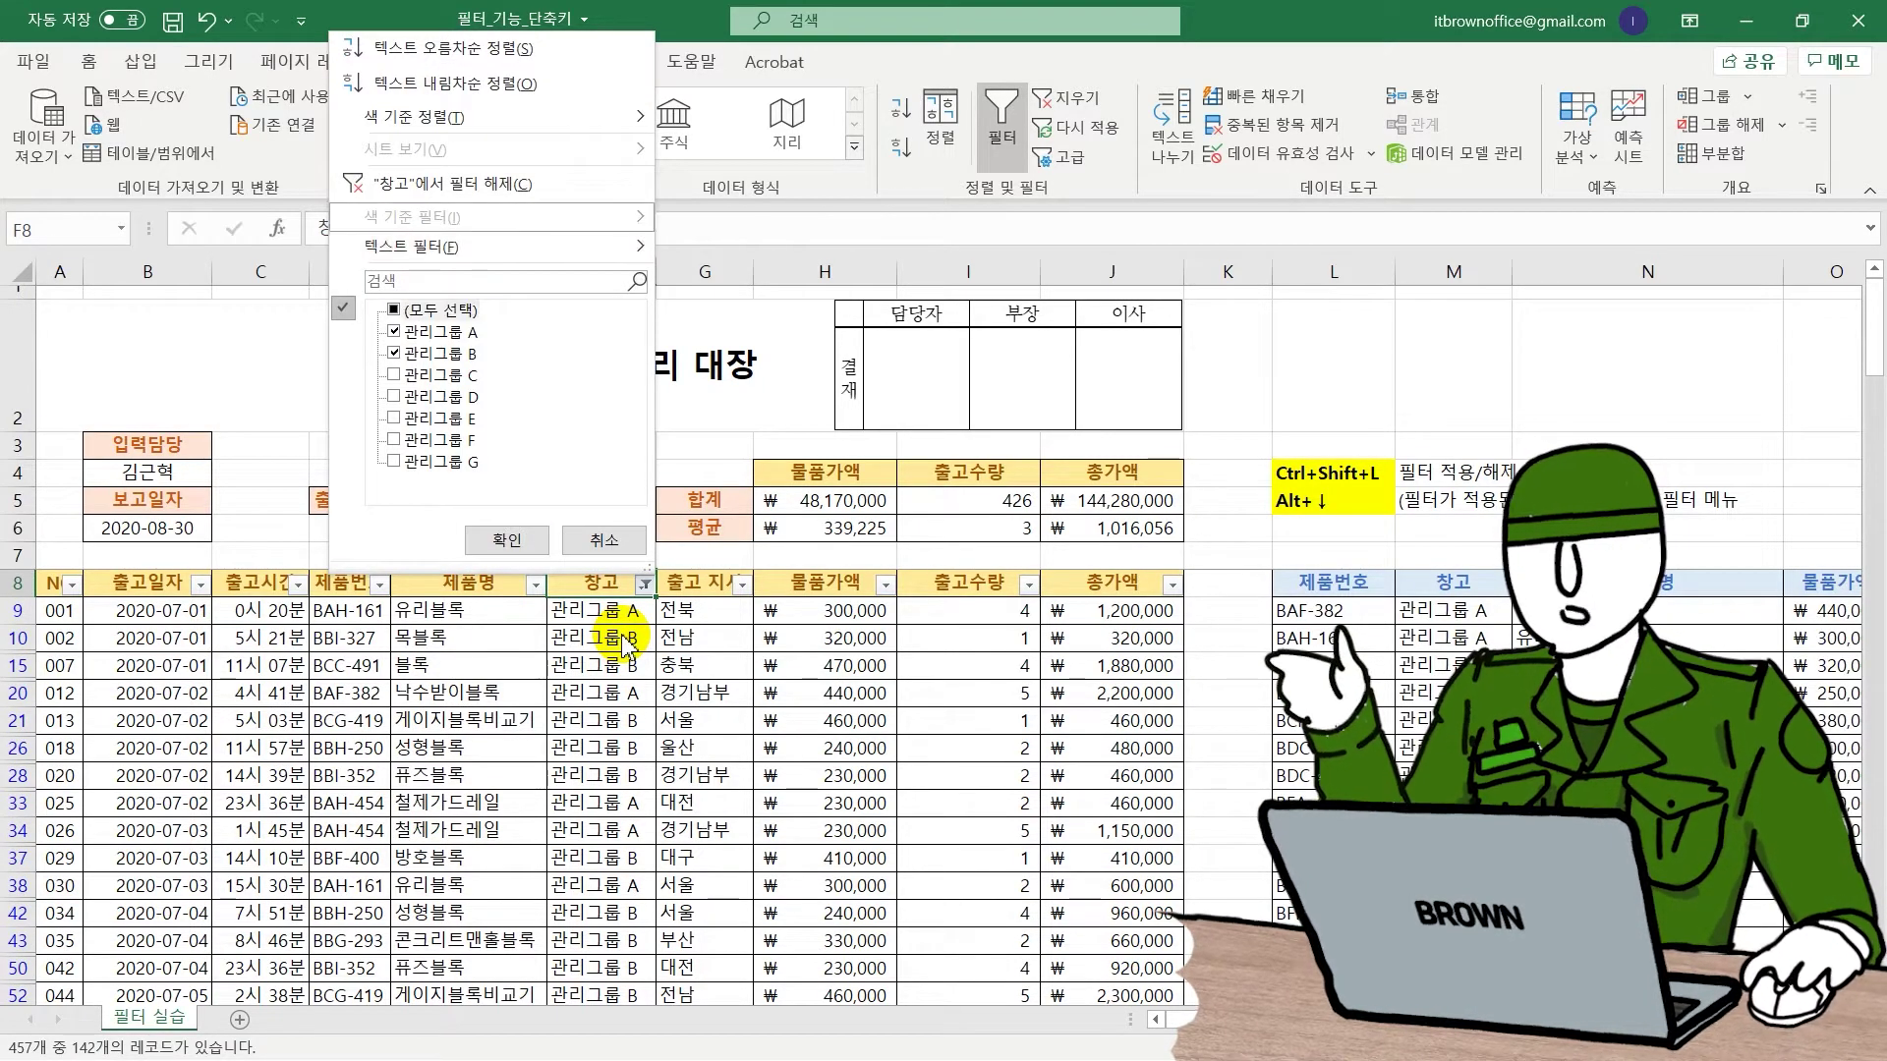
pyautogui.press('Up')
pyautogui.press('Return')
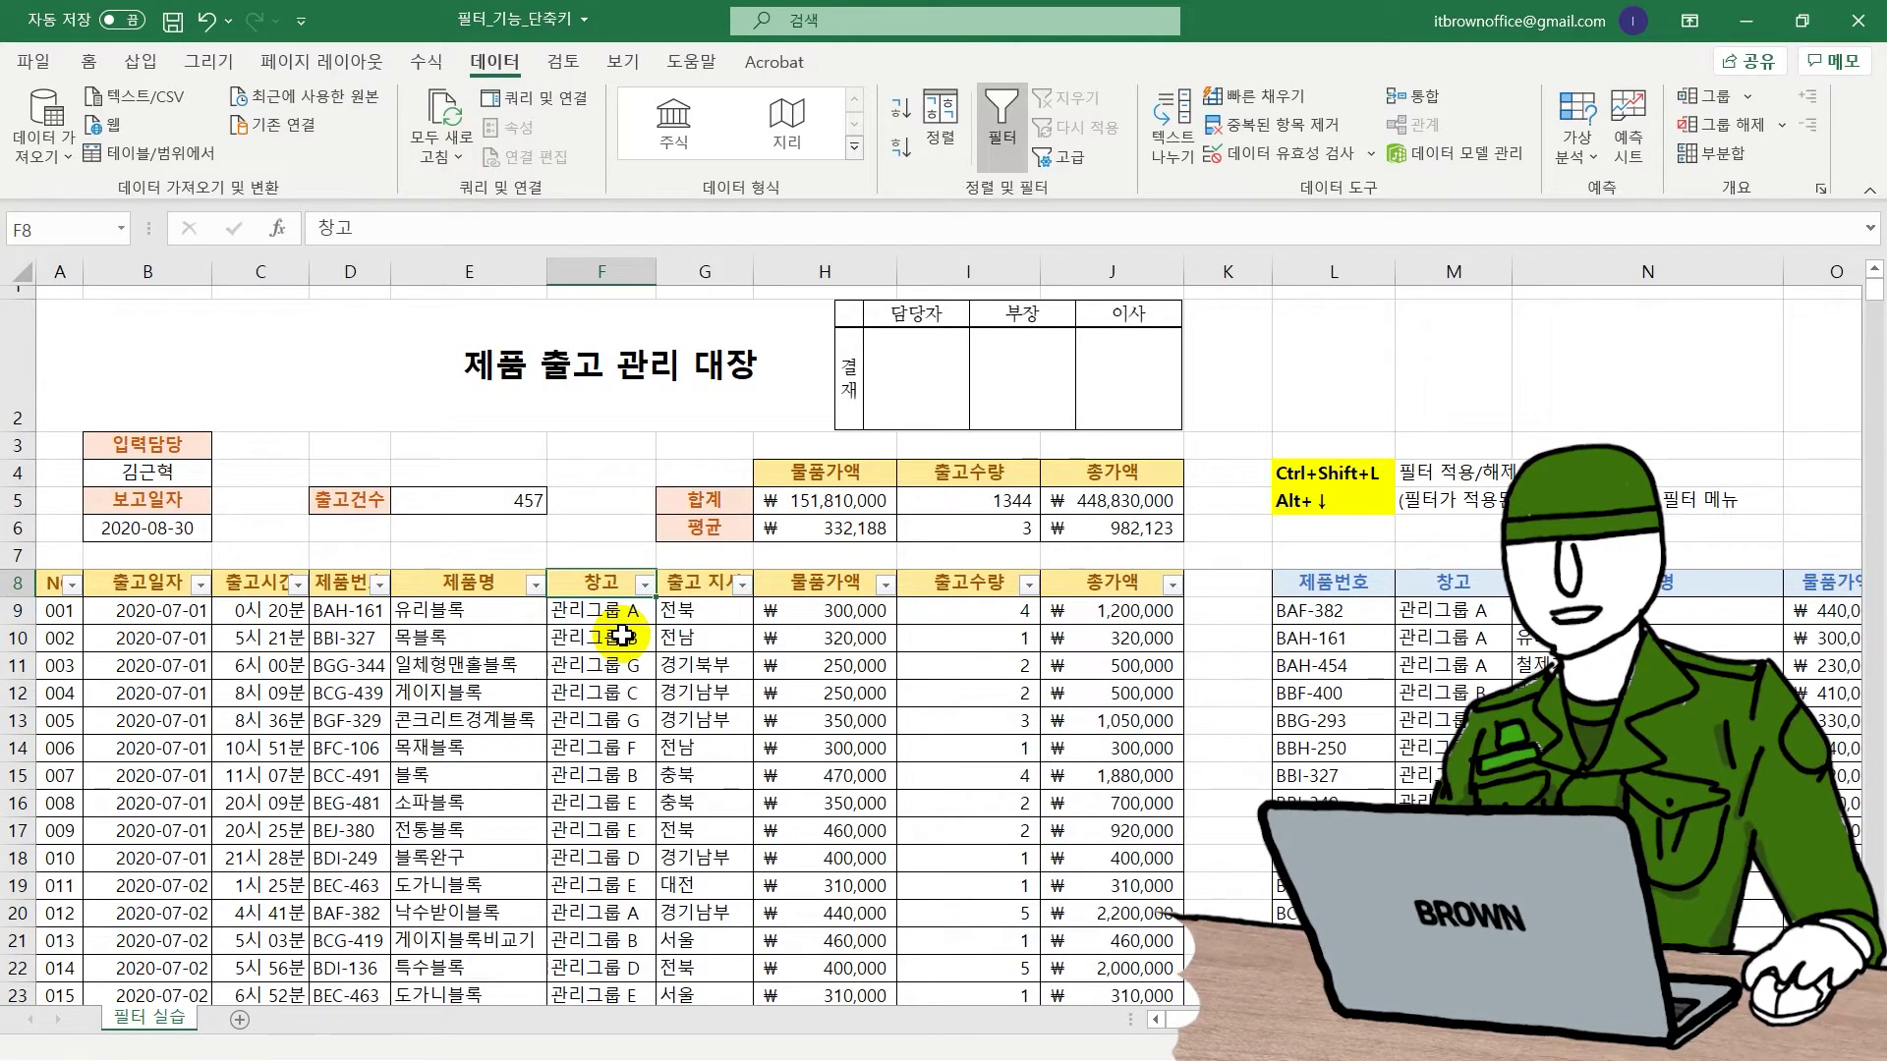
pyautogui.press('Right')
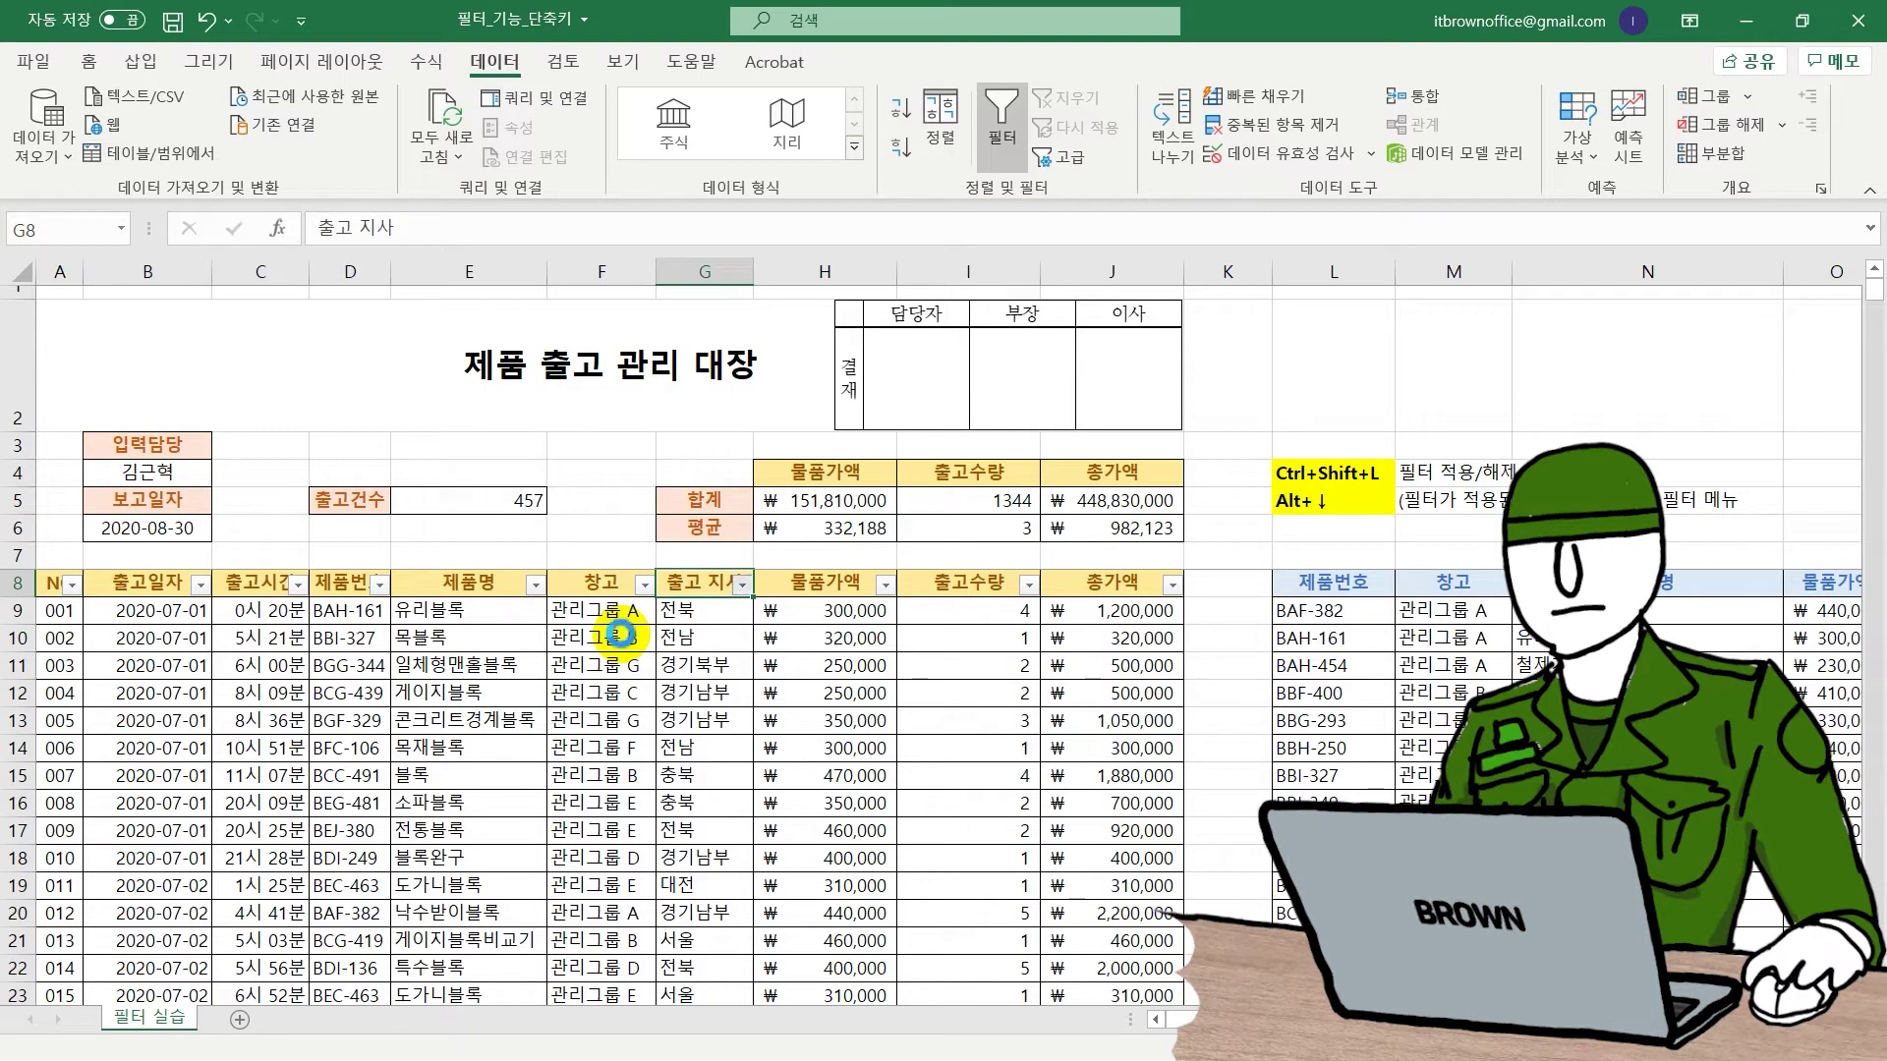
pyautogui.hotkey('alt', 'Down')
pyautogui.press('Down')
pyautogui.press('Down')
pyautogui.press('Down')
pyautogui.press('Down')
pyautogui.press('Down')
pyautogui.press('Down')
pyautogui.press('Down')
pyautogui.press('Down')
pyautogui.press('Down')
pyautogui.press('Down')
pyautogui.press('Down')
pyautogui.press('Down')
pyautogui.press('Down')
pyautogui.press('Down')
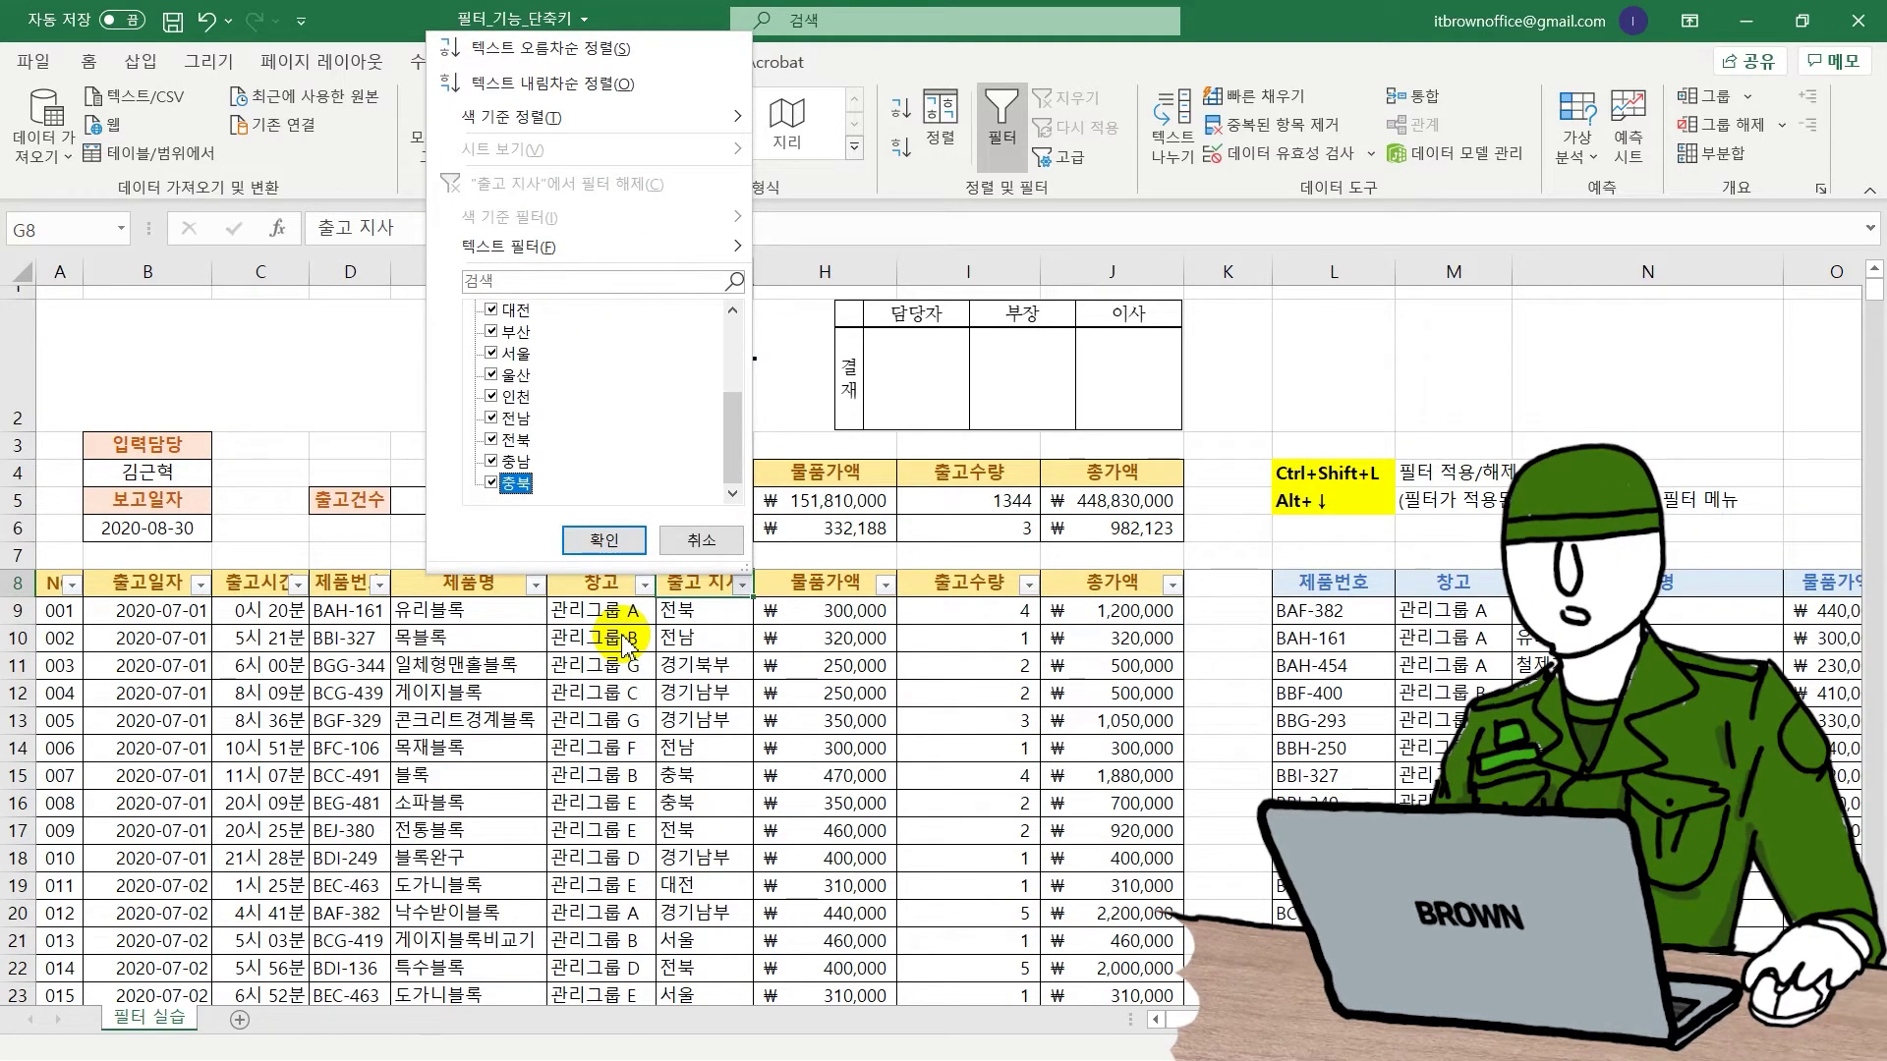
pyautogui.press('Escape')
pyautogui.press('Left')
pyautogui.press('Left')
pyautogui.hotkey('alt', 'Down')
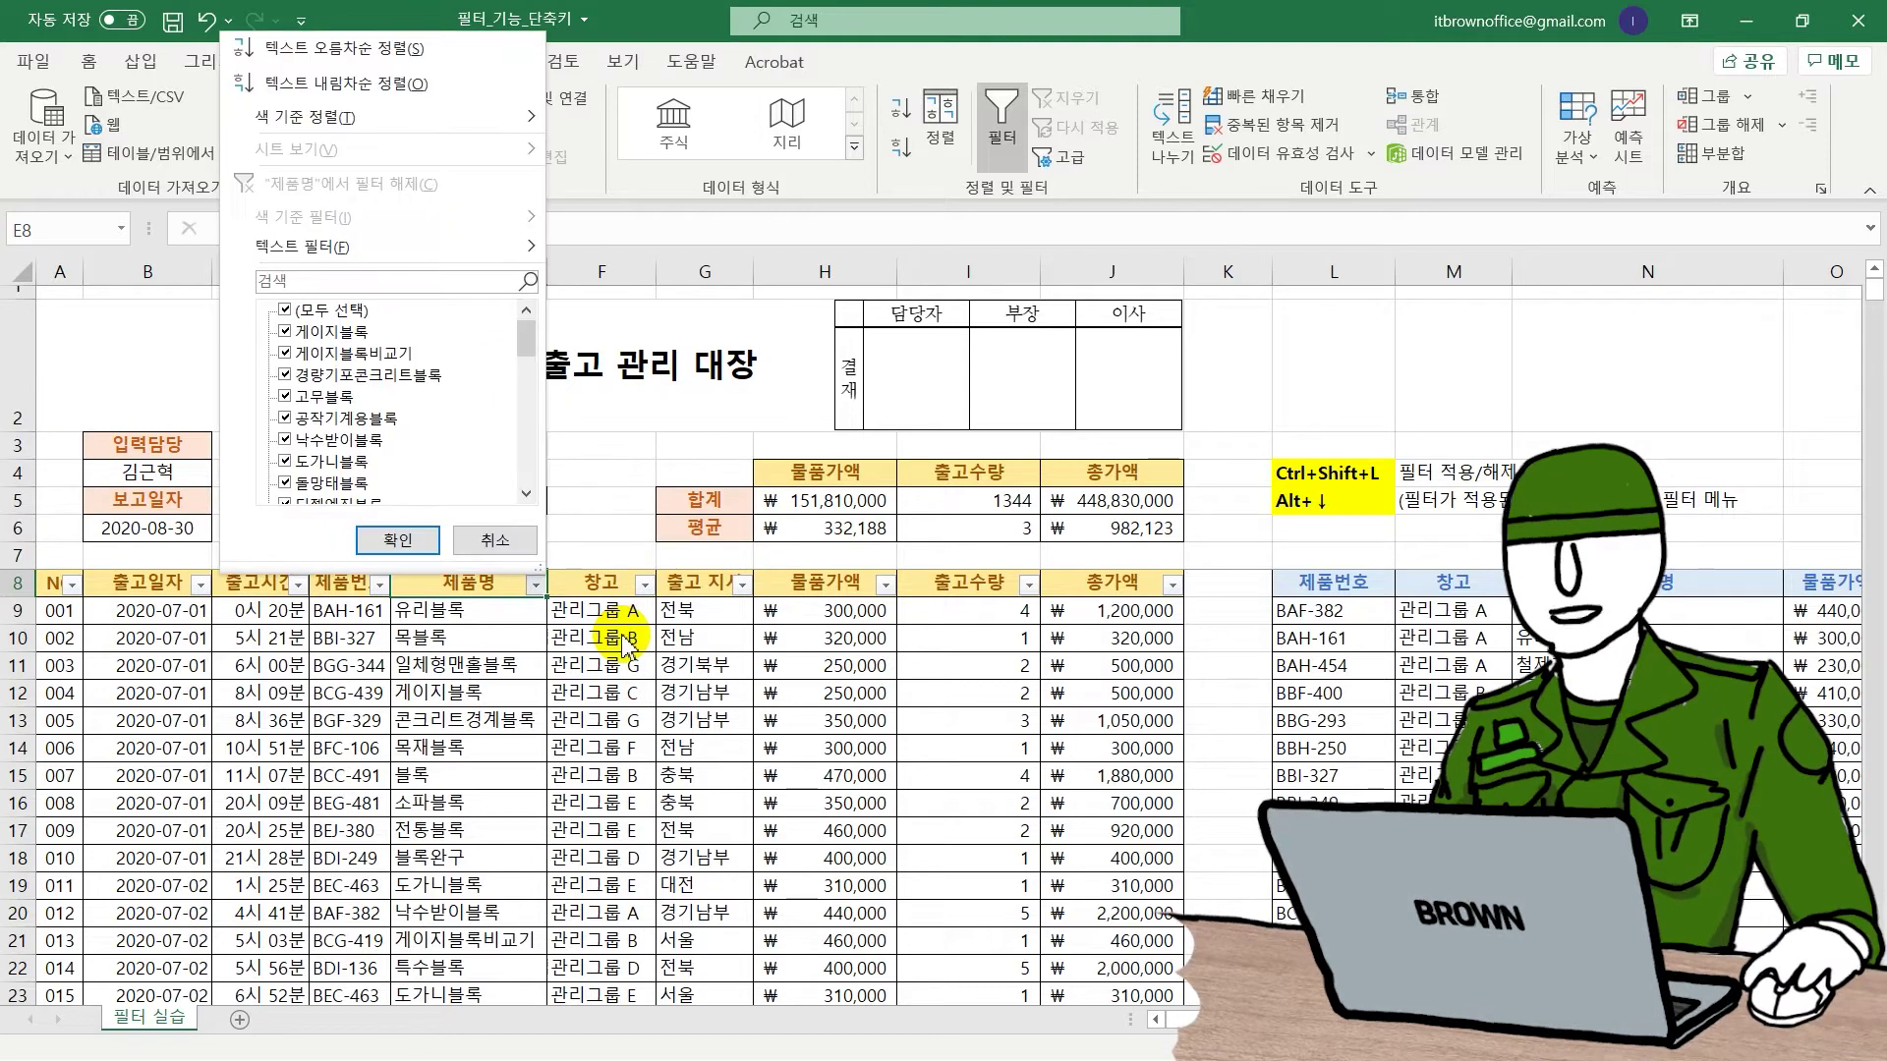
pyautogui.press('Down')
pyautogui.press('Down')
pyautogui.press('Down')
pyautogui.press('Down')
pyautogui.press('Down')
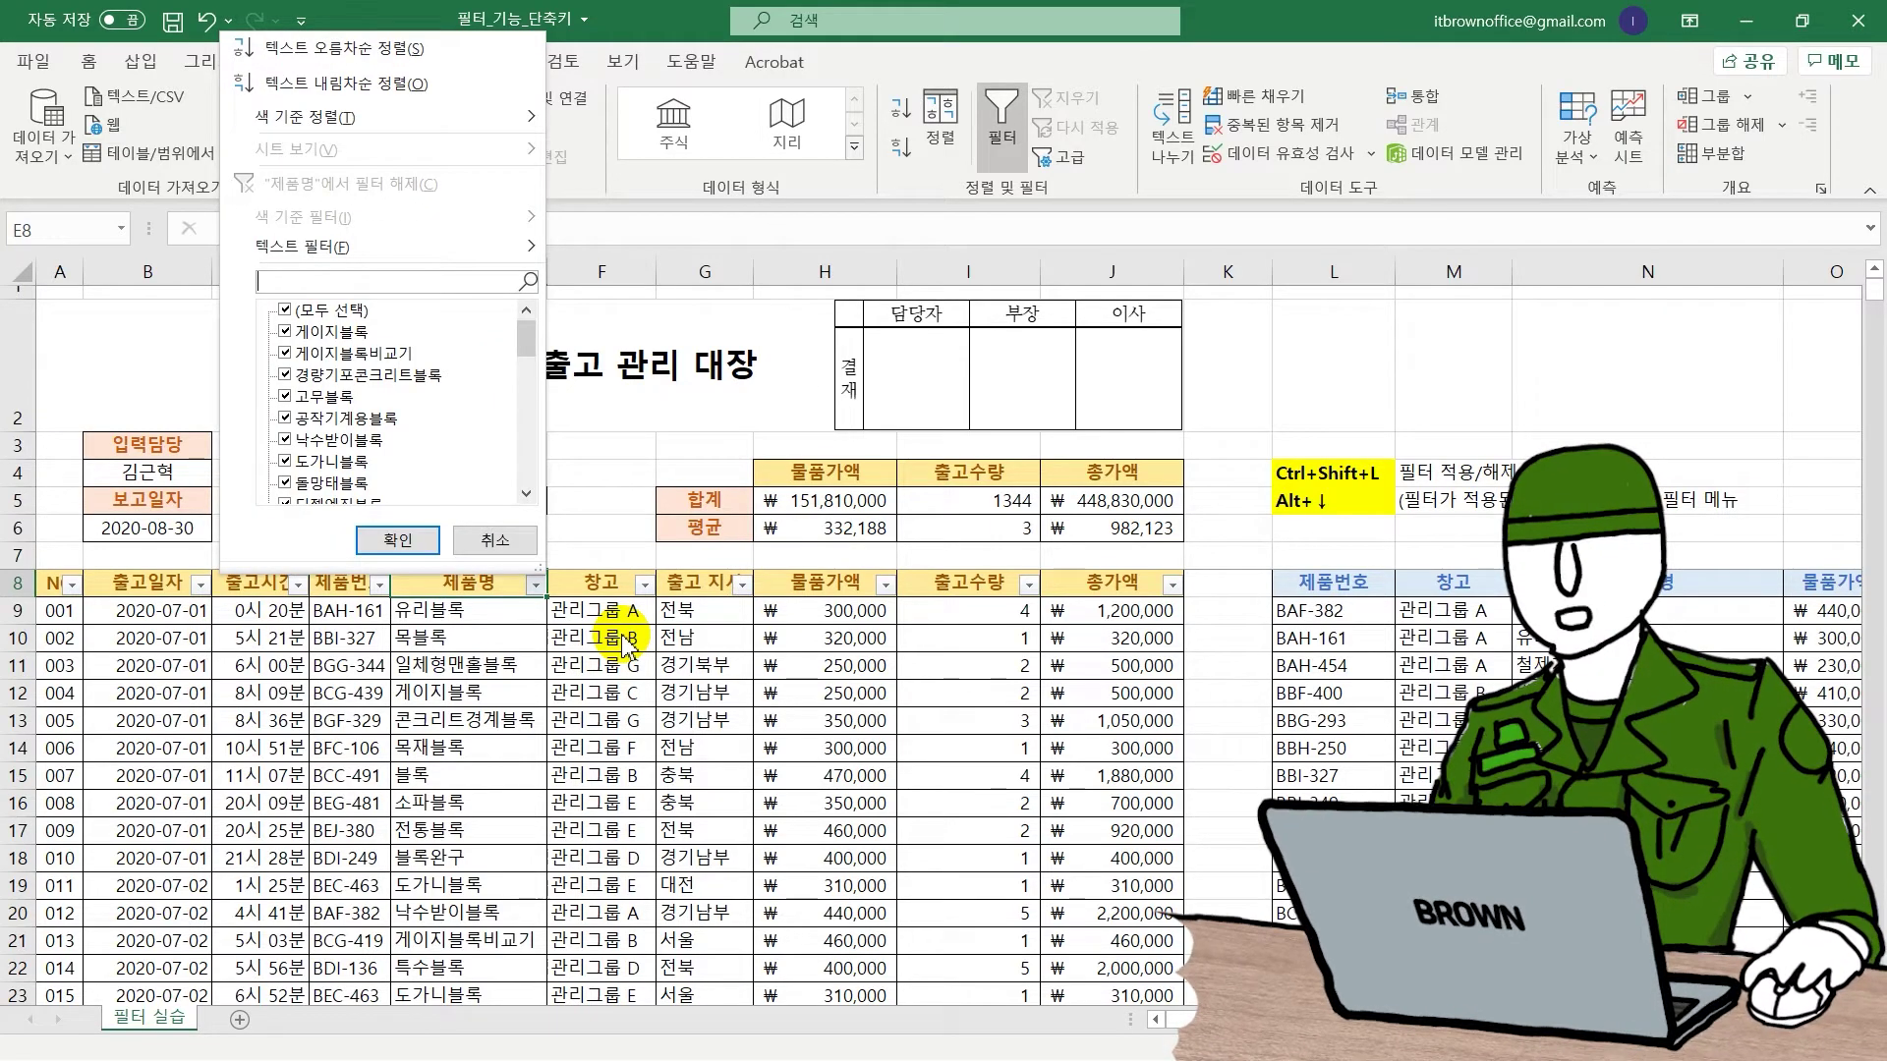
pyautogui.write('유리')
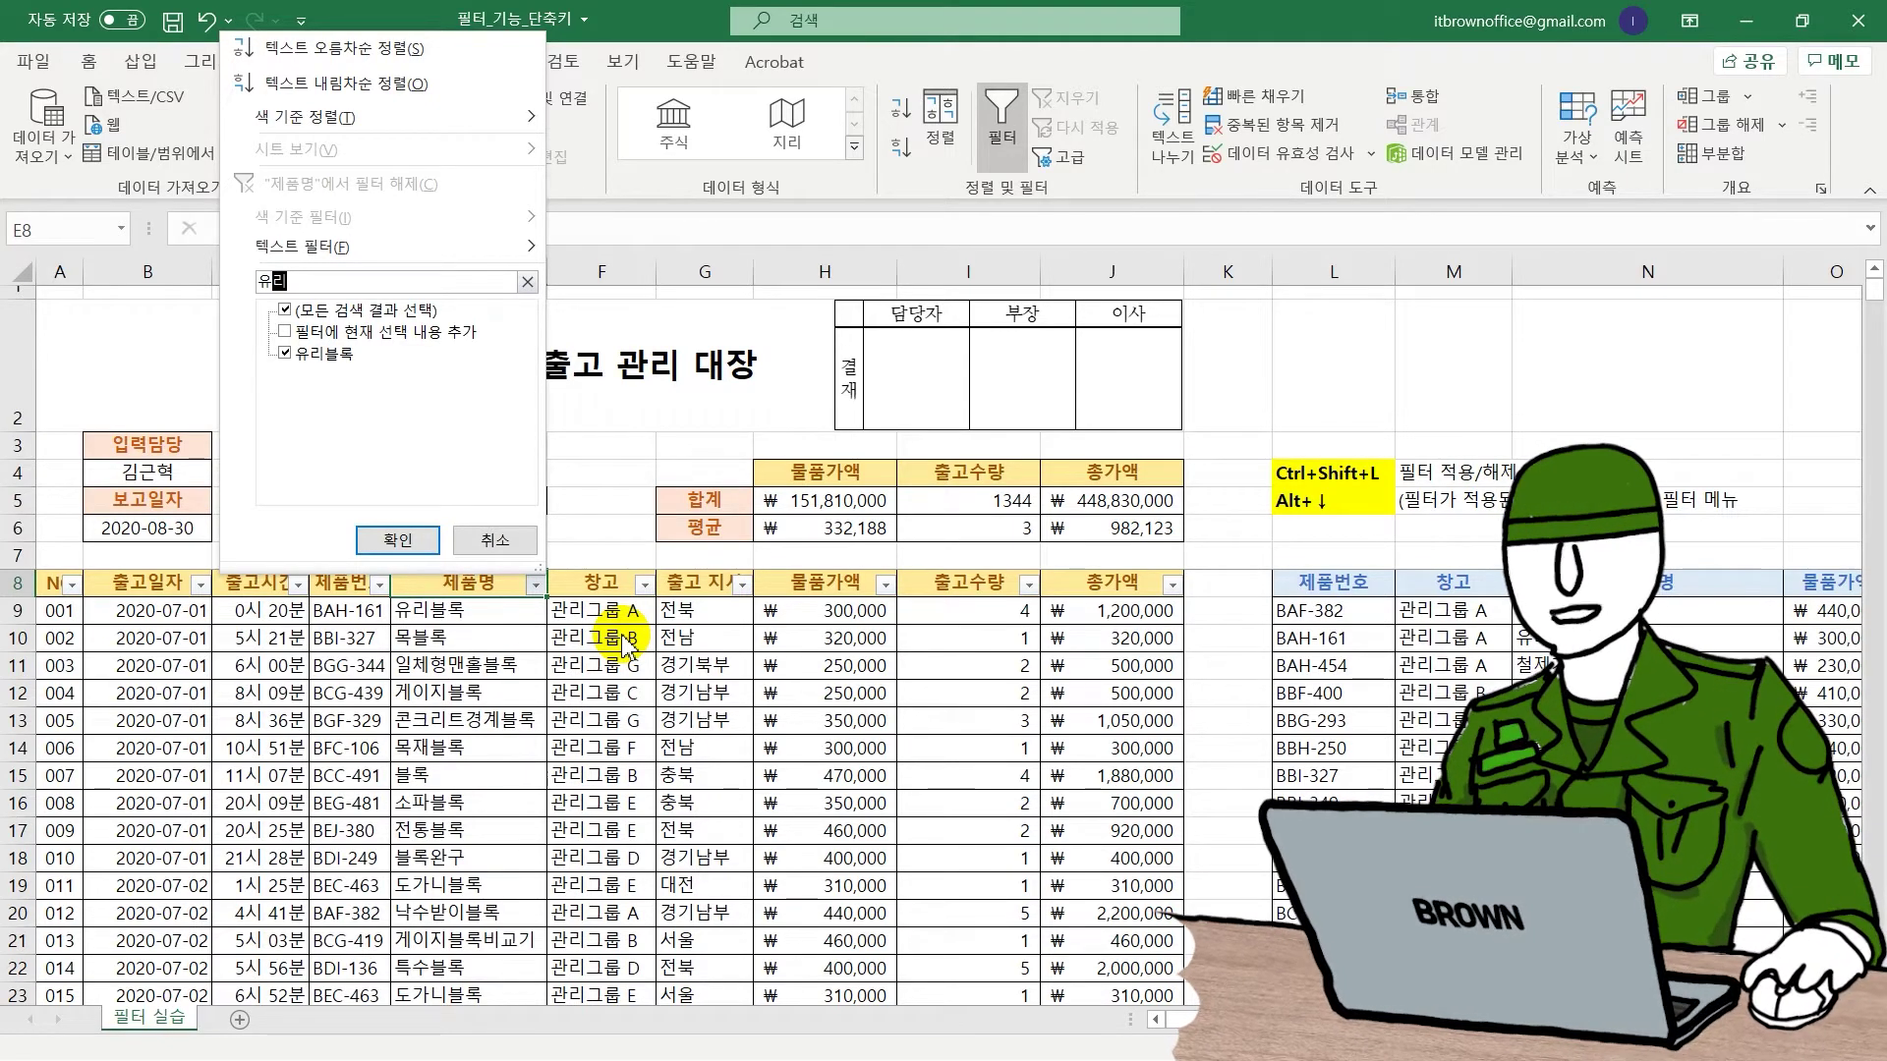
pyautogui.press('Return')
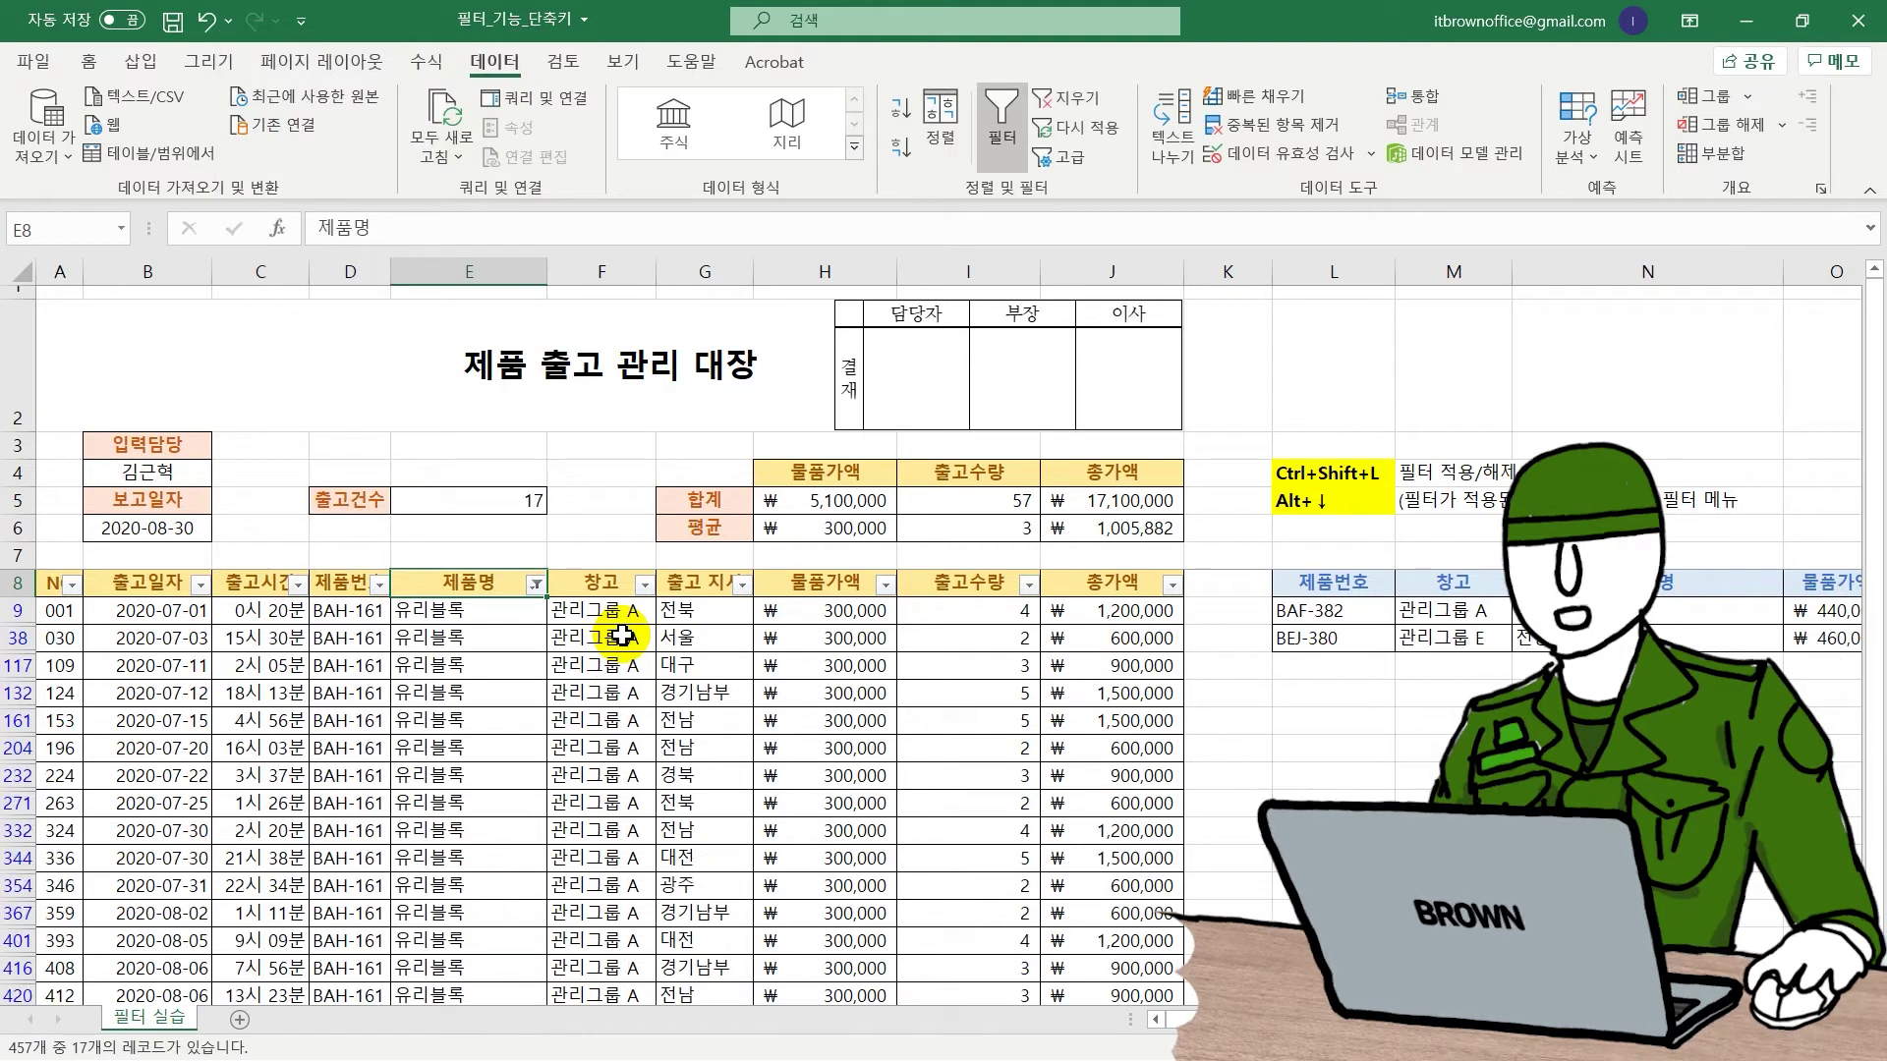
pyautogui.press('Down')
pyautogui.press('Down')
pyautogui.press('Down')
pyautogui.press('Down')
pyautogui.press('Down')
pyautogui.press('Down')
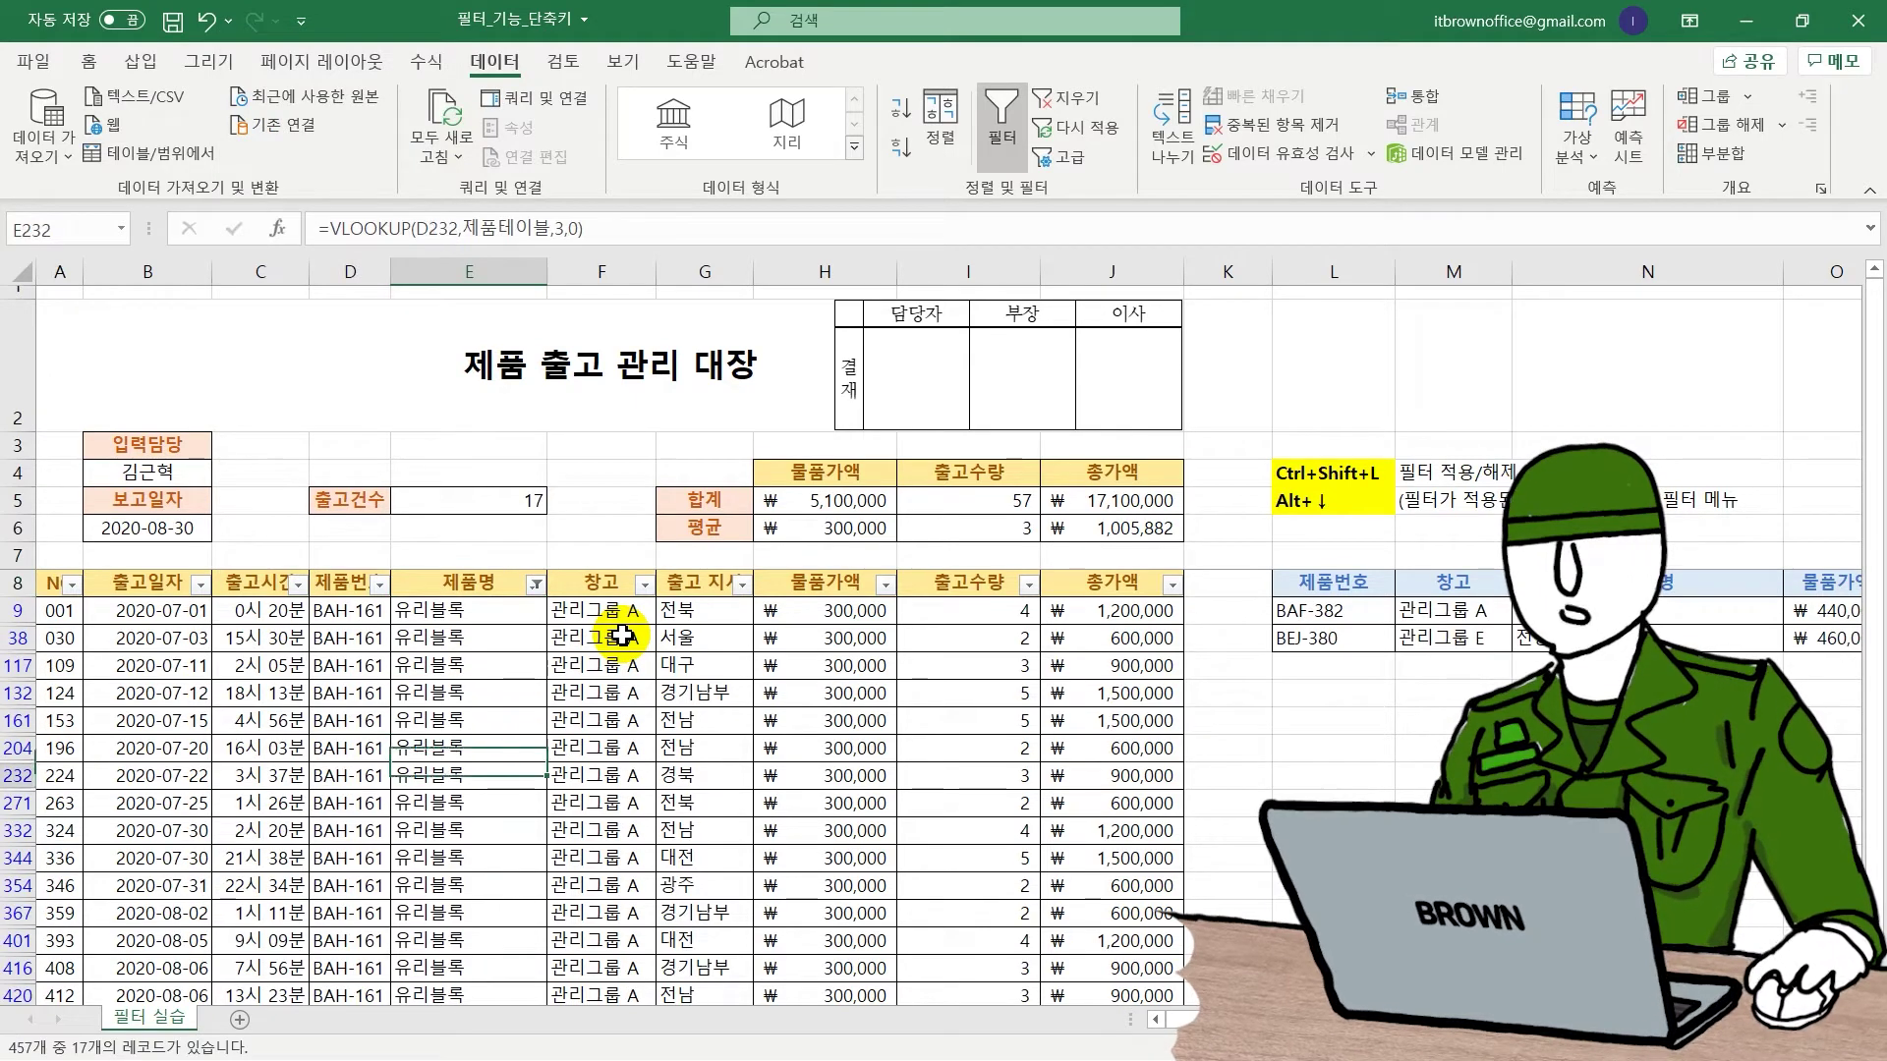
pyautogui.press('Down')
pyautogui.press('Down')
pyautogui.press('Up')
pyautogui.press('Up')
pyautogui.press('Up')
pyautogui.press('Up')
pyautogui.press('Up')
pyautogui.press('Up')
pyautogui.press('Up')
pyautogui.press('Up')
pyautogui.hotkey('alt', 'Down')
pyautogui.press('Down')
pyautogui.press('Down')
pyautogui.press('Down')
pyautogui.press('Down')
pyautogui.press('Return')
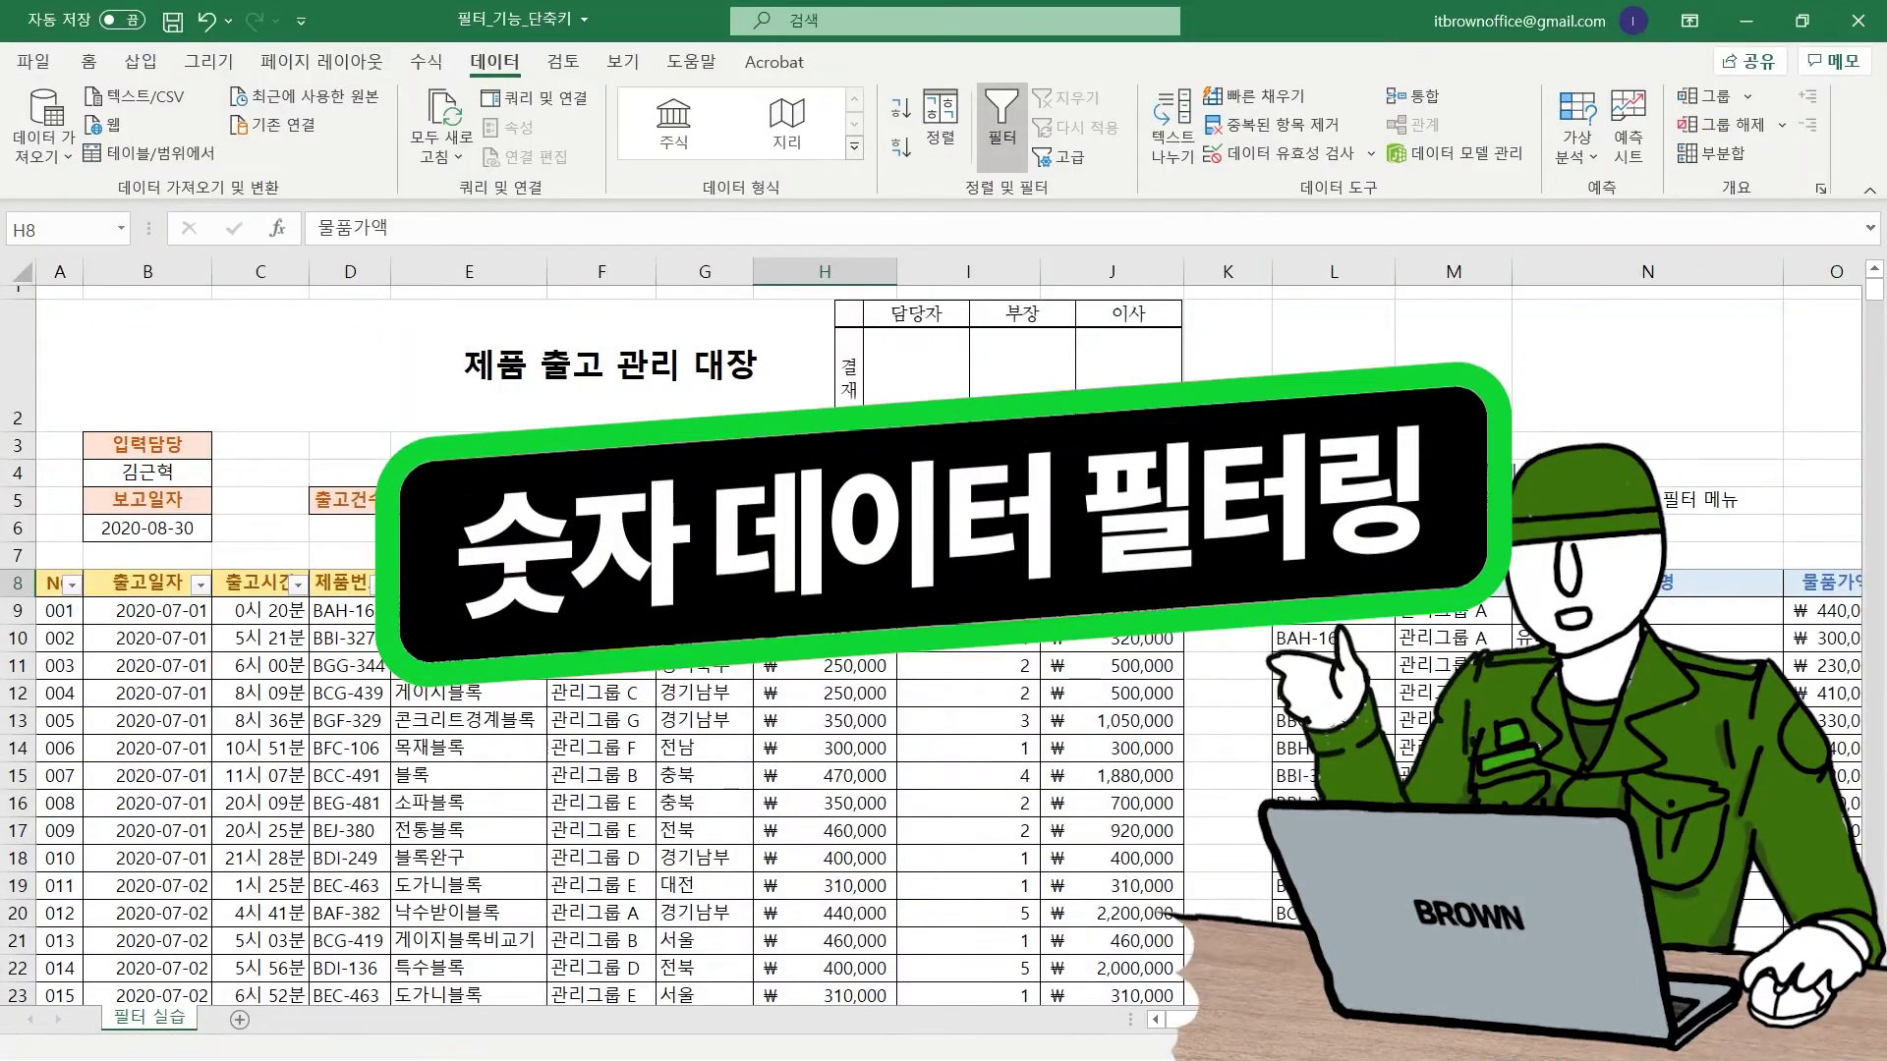
pyautogui.hotkey('alt', 'Down')
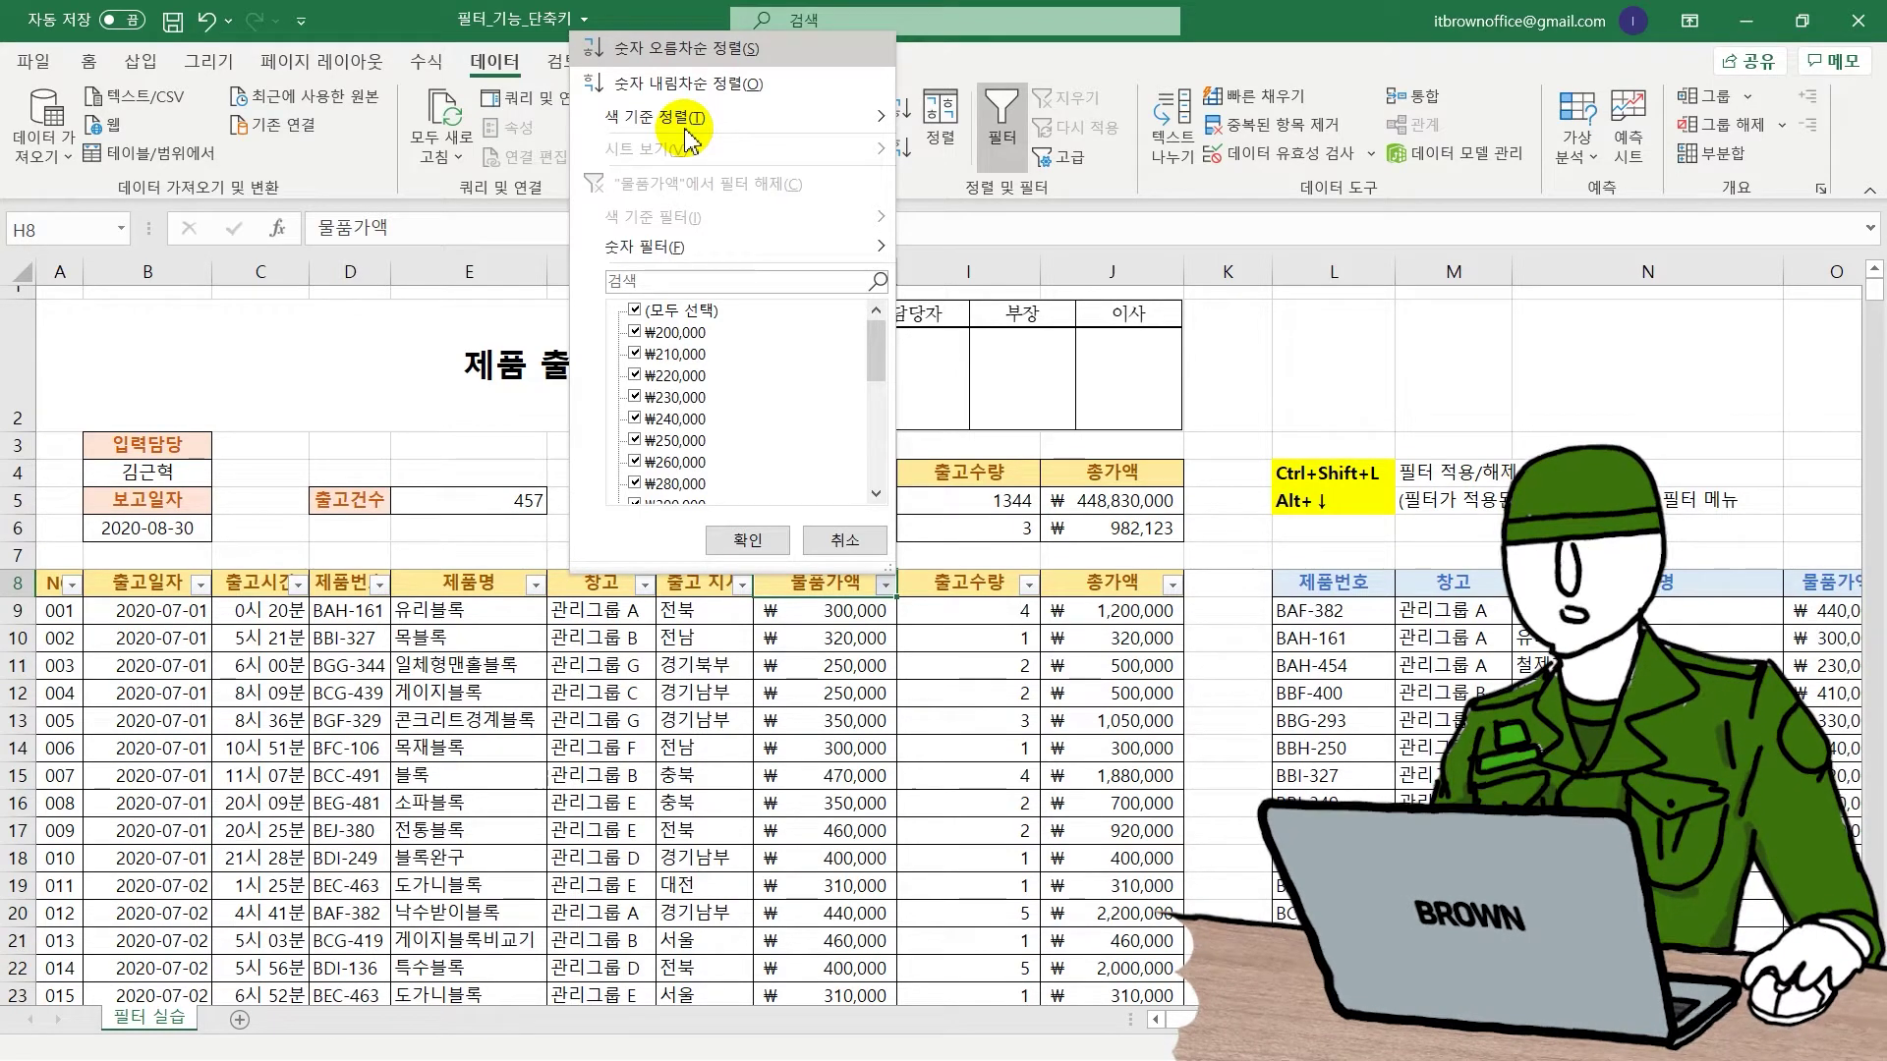
pyautogui.press('Down')
pyautogui.press('Down')
pyautogui.press('Down')
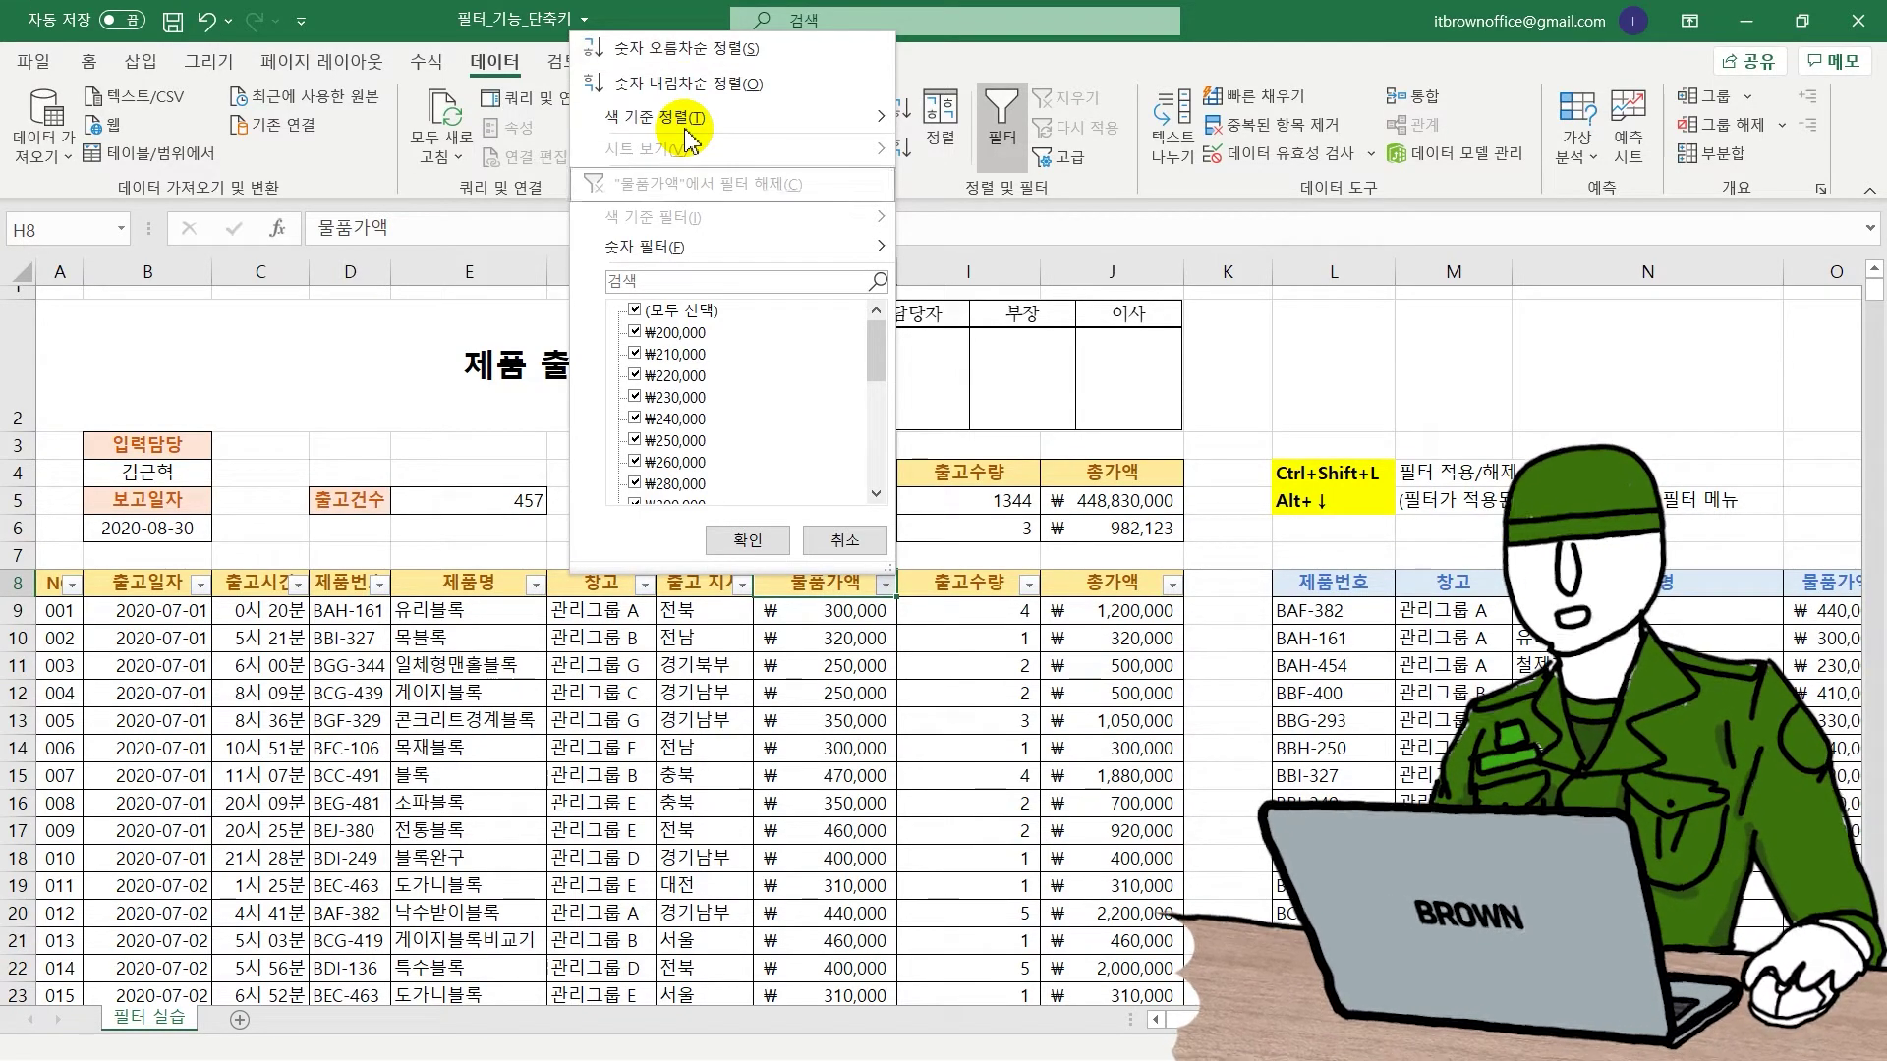
pyautogui.press('Down')
pyautogui.press('Down')
pyautogui.press('Down')
pyautogui.press('Right')
pyautogui.press('Down')
pyautogui.press('Down')
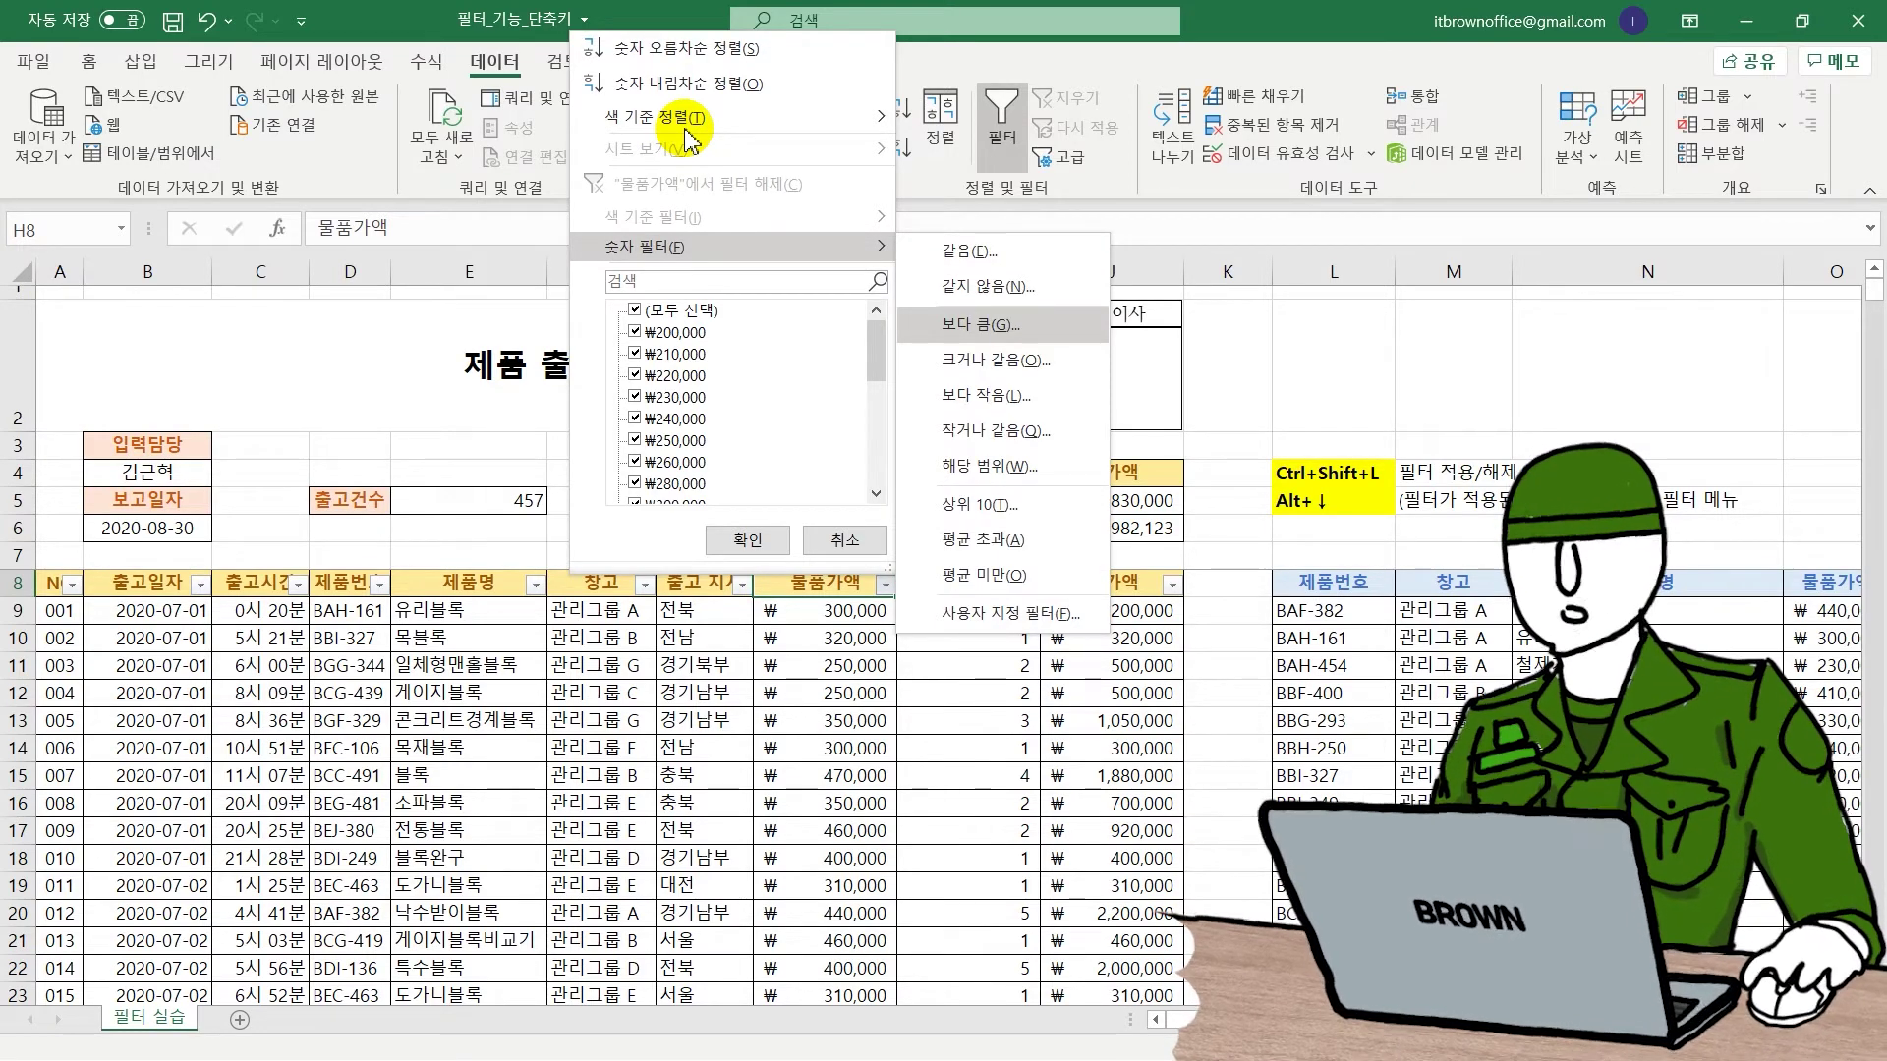
pyautogui.press('Return')
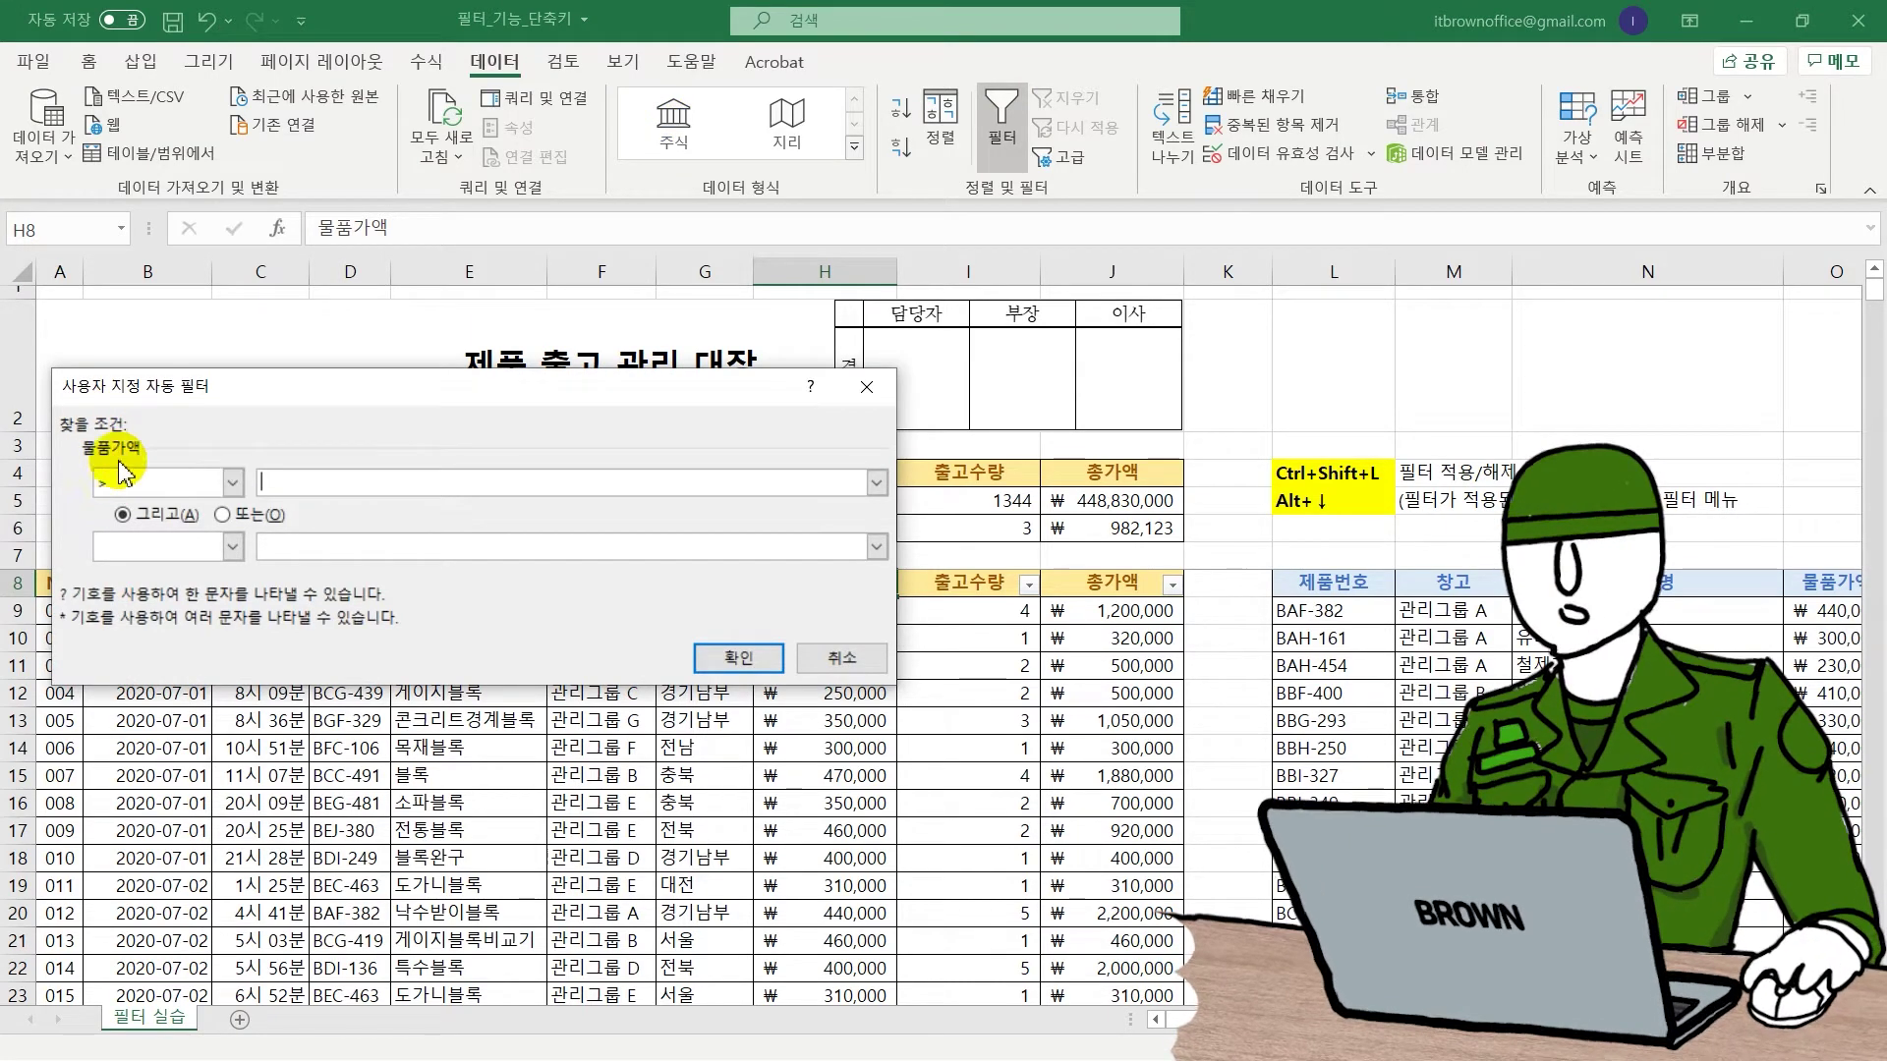
pyautogui.click(295, 482)
pyautogui.write('400000')
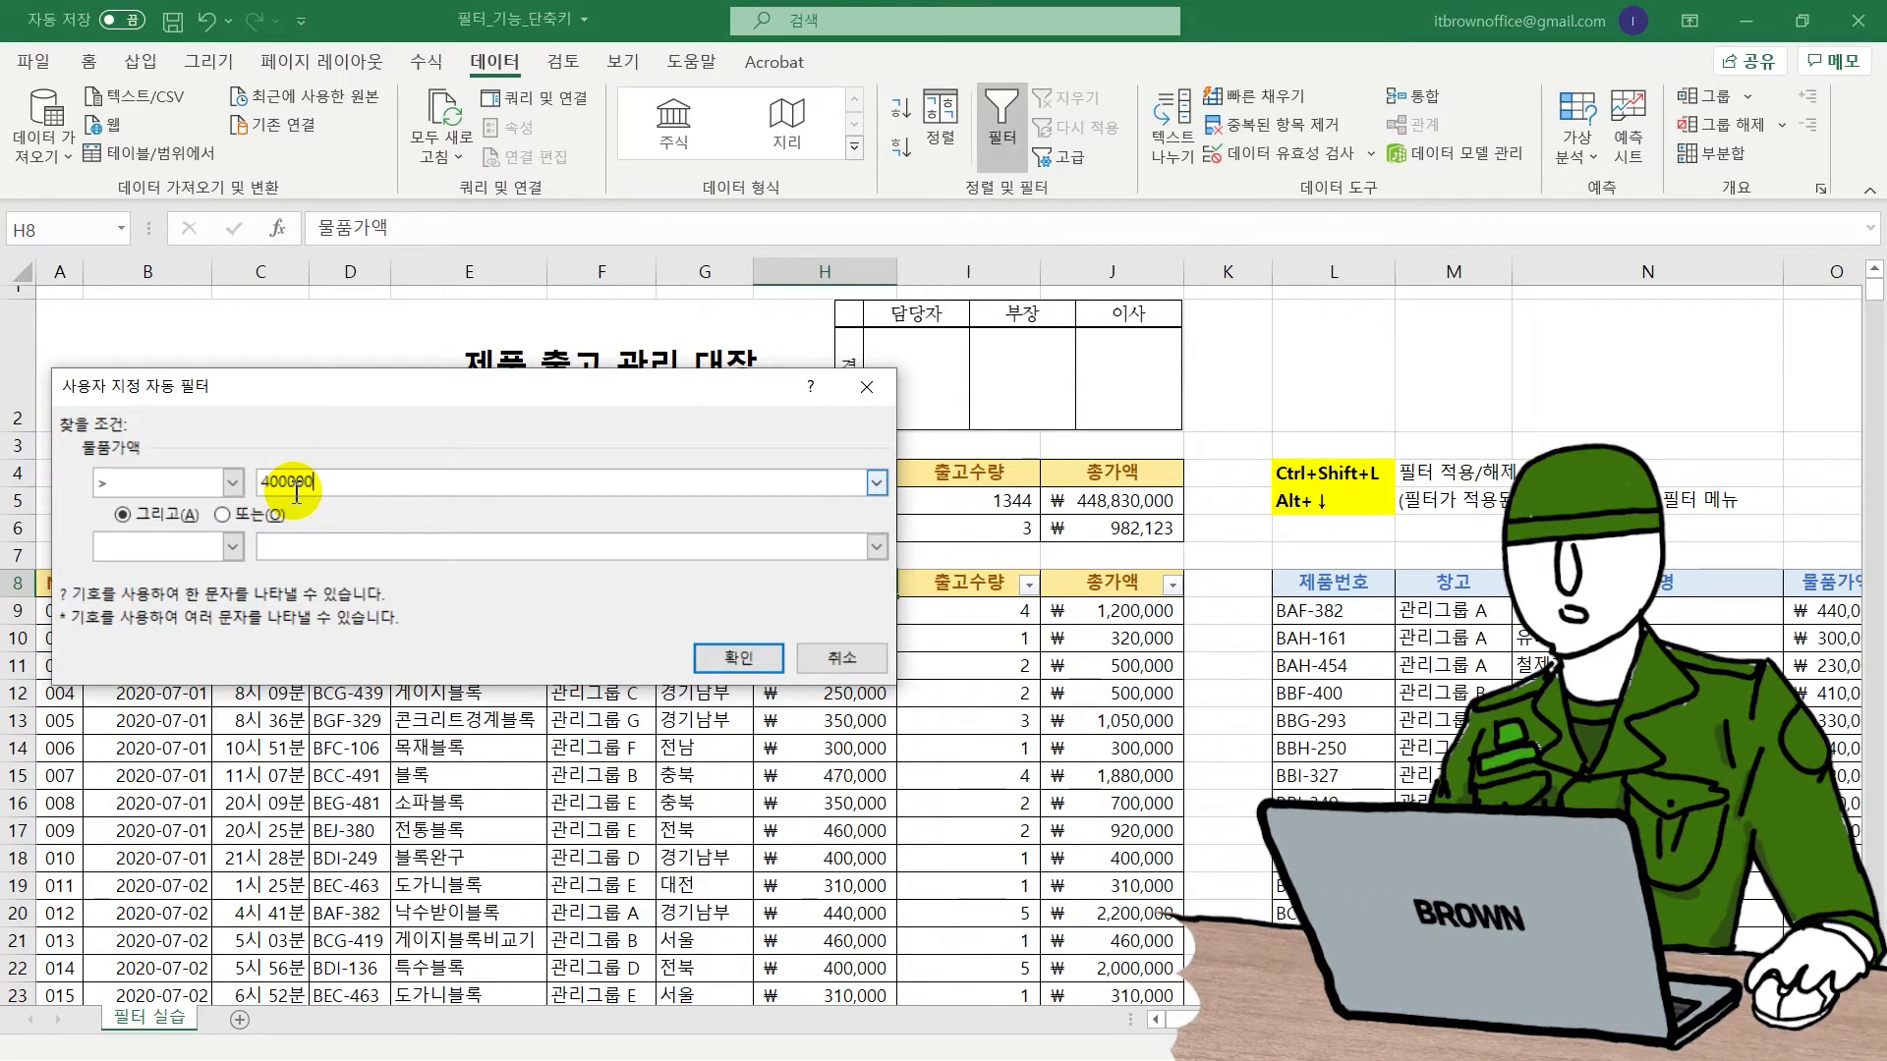
pyautogui.press('Return')
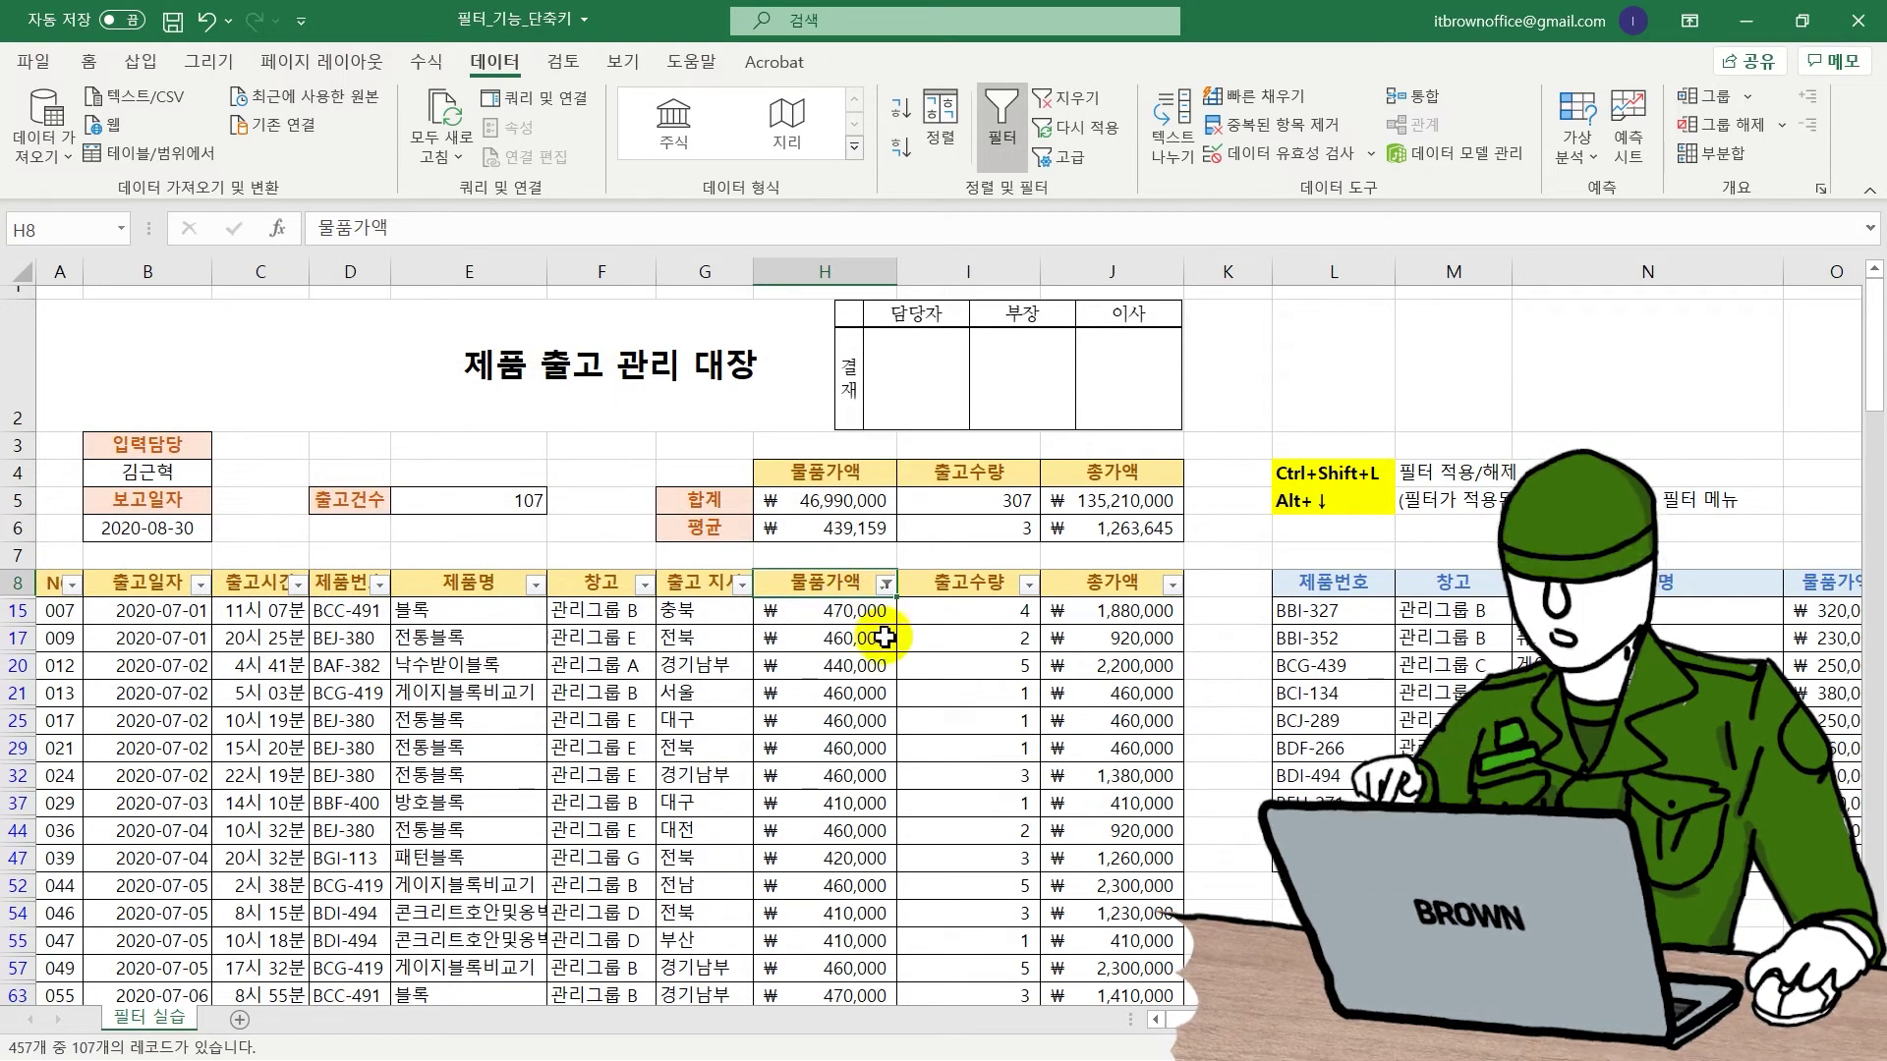
pyautogui.press('Down')
pyautogui.press('Down')
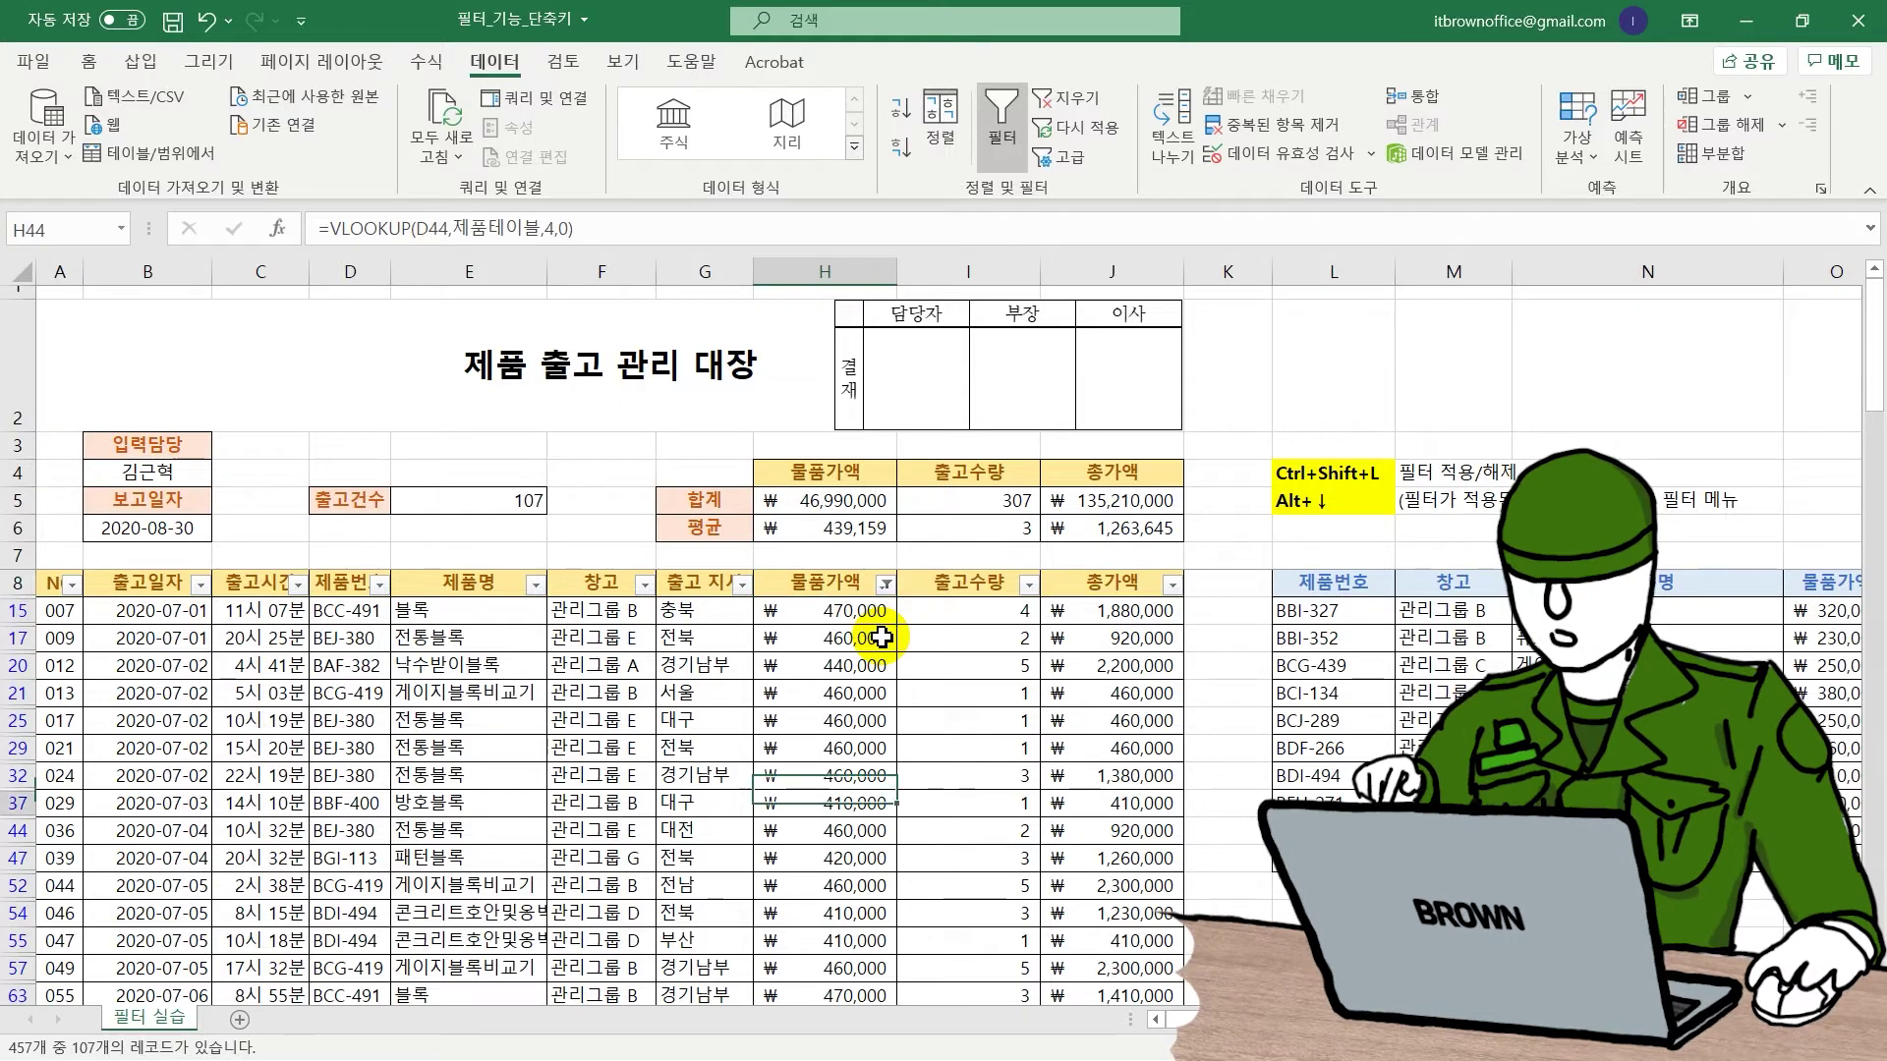
pyautogui.press('Down')
pyautogui.press('Down')
pyautogui.press('Down')
pyautogui.press('Down')
pyautogui.press('Down')
pyautogui.press('Down')
pyautogui.press('Up')
pyautogui.press('Up')
pyautogui.press('Up')
pyautogui.press('Up')
pyautogui.press('Up')
pyautogui.press('Up')
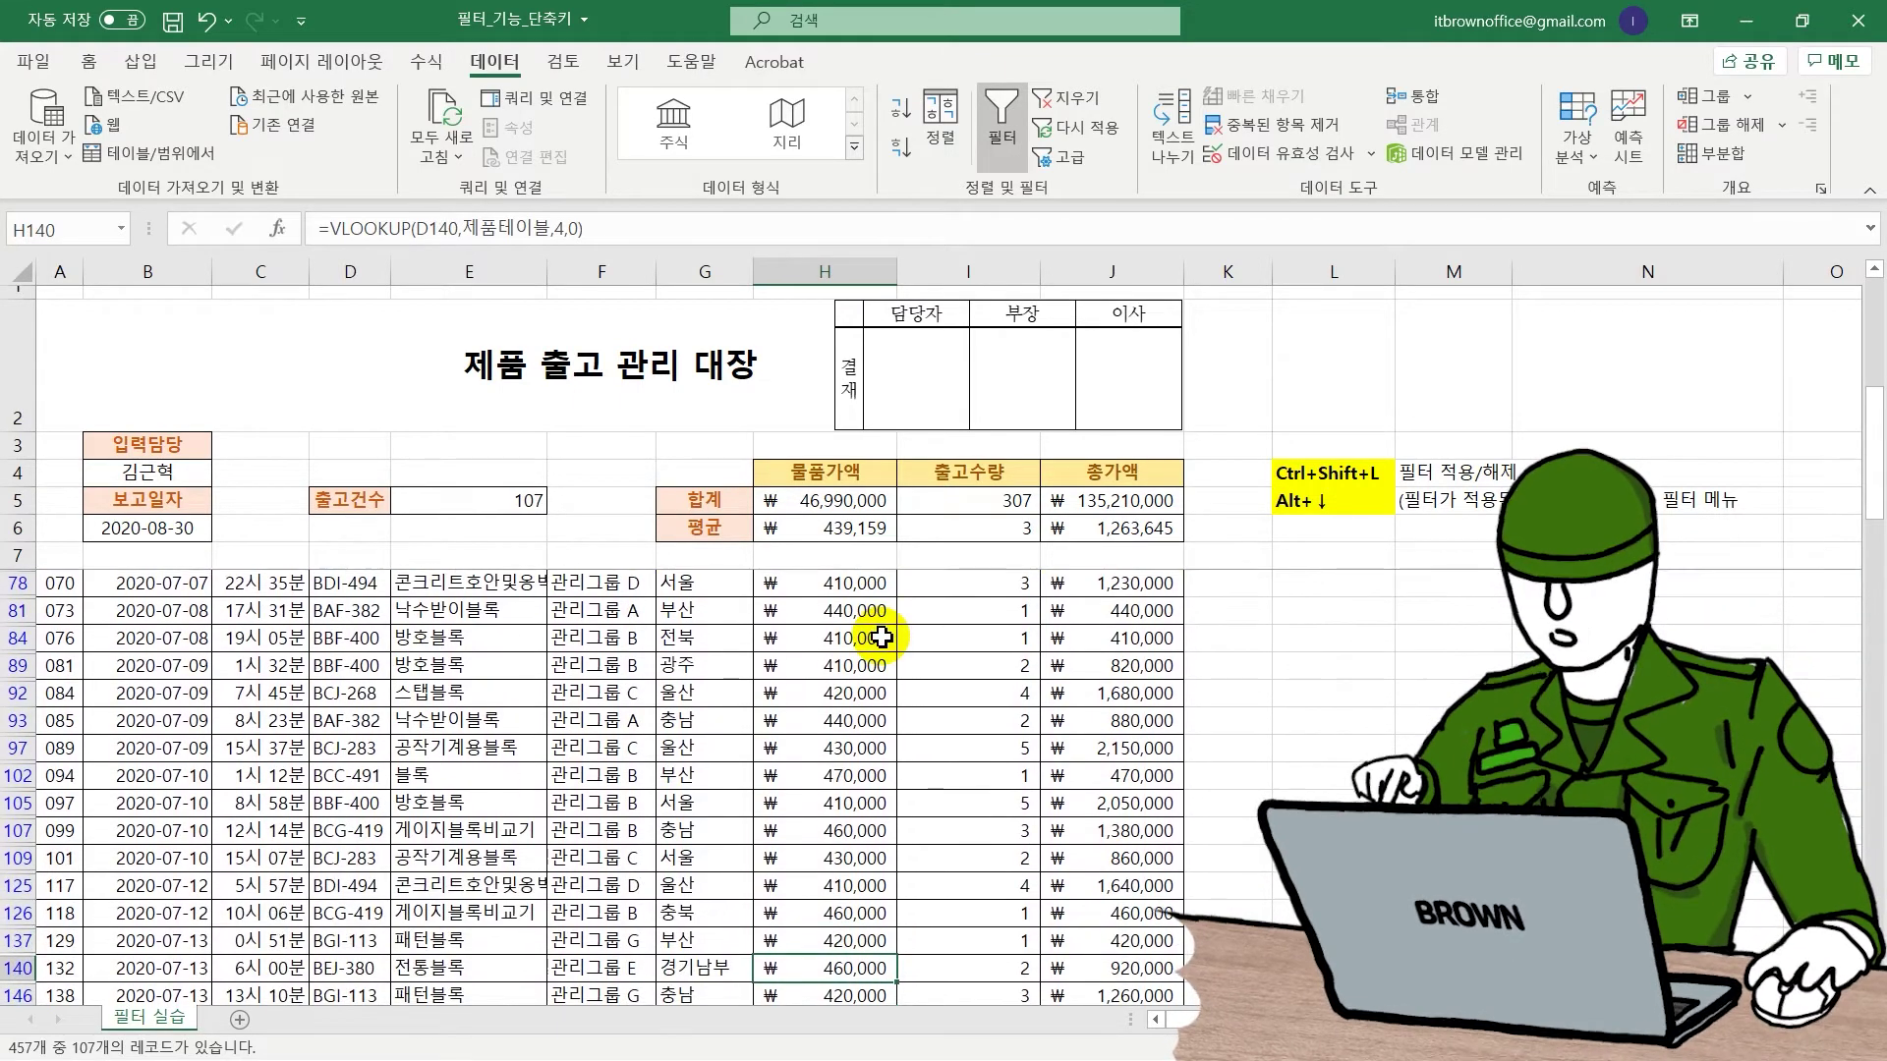
pyautogui.press('Up')
pyautogui.press('Up')
pyautogui.press('Up')
pyautogui.hotkey('alt', 'Down')
pyautogui.press('Down')
pyautogui.press('Down')
pyautogui.press('Return')
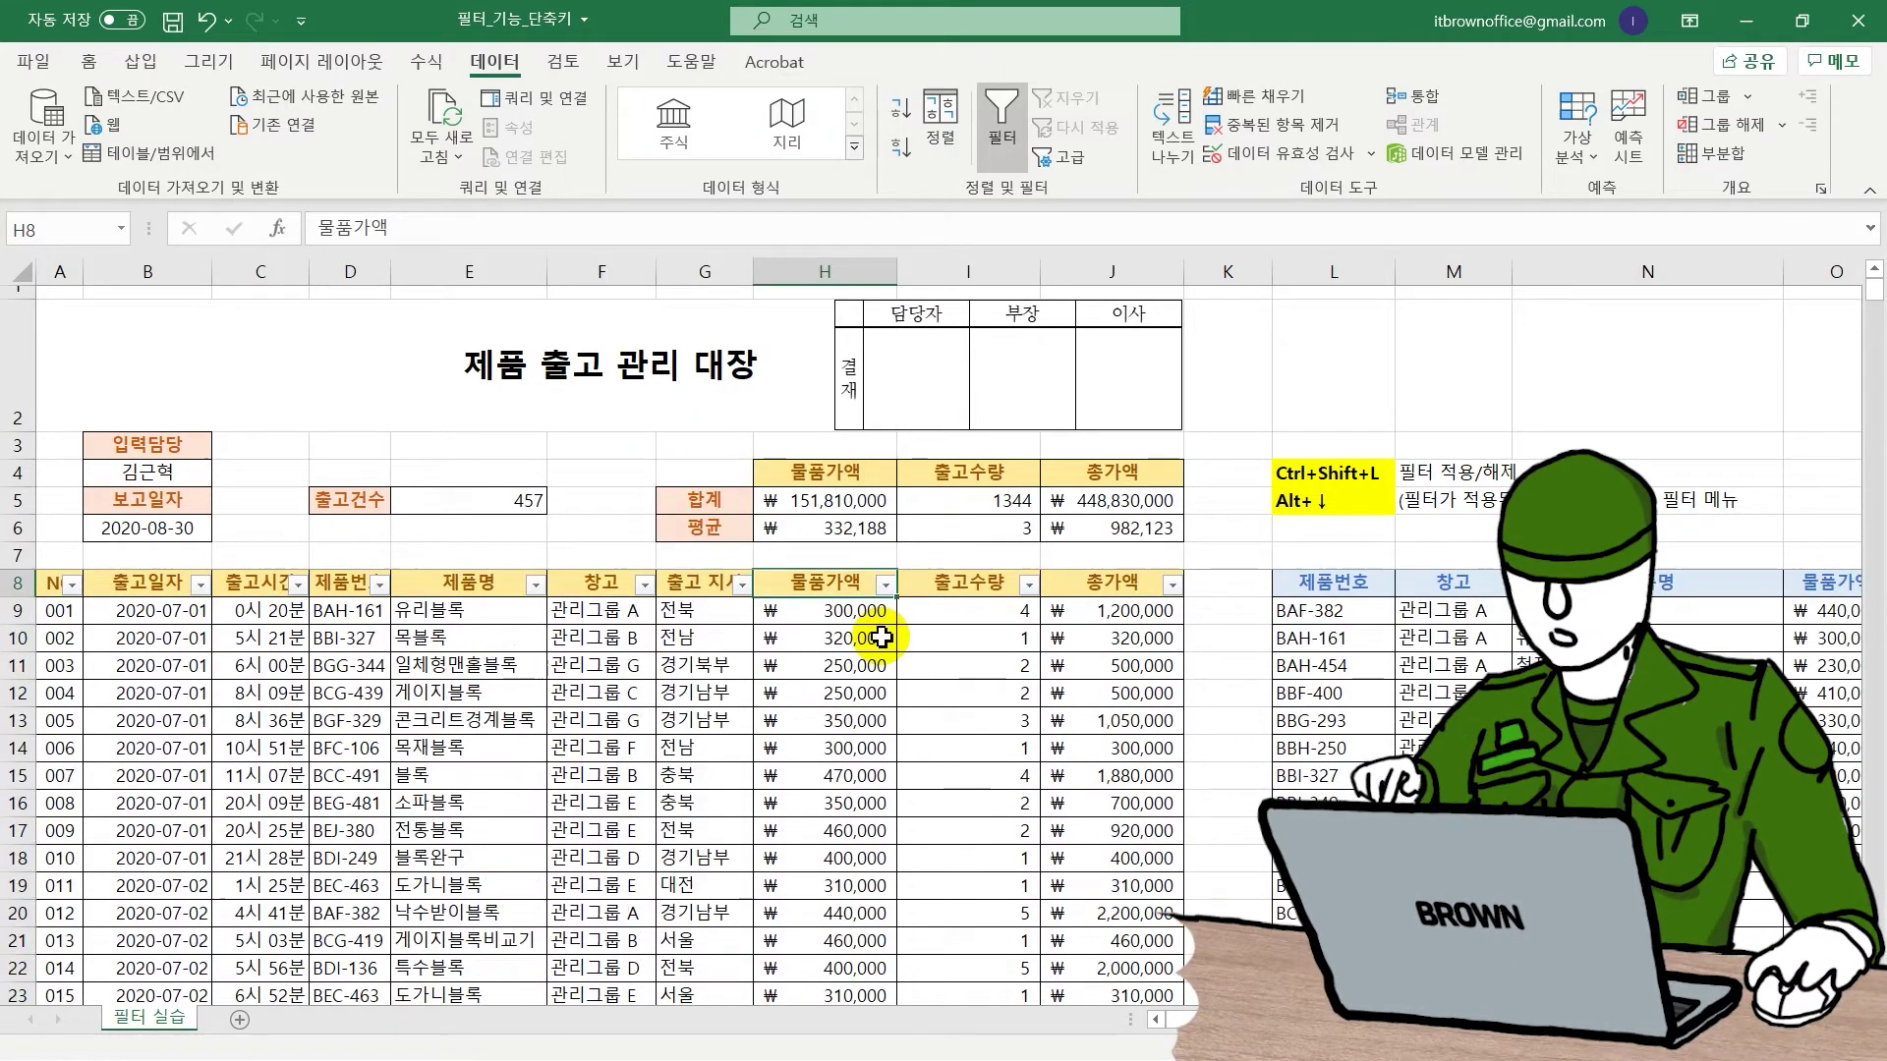
pyautogui.hotkey('alt', 'Down')
# Apply a Number Filters > Top 10 Items filter on the 물품가액 column.
pyautogui.press('Down')
pyautogui.press('Down')
pyautogui.press('Down')
pyautogui.press('Down')
pyautogui.press('Down')
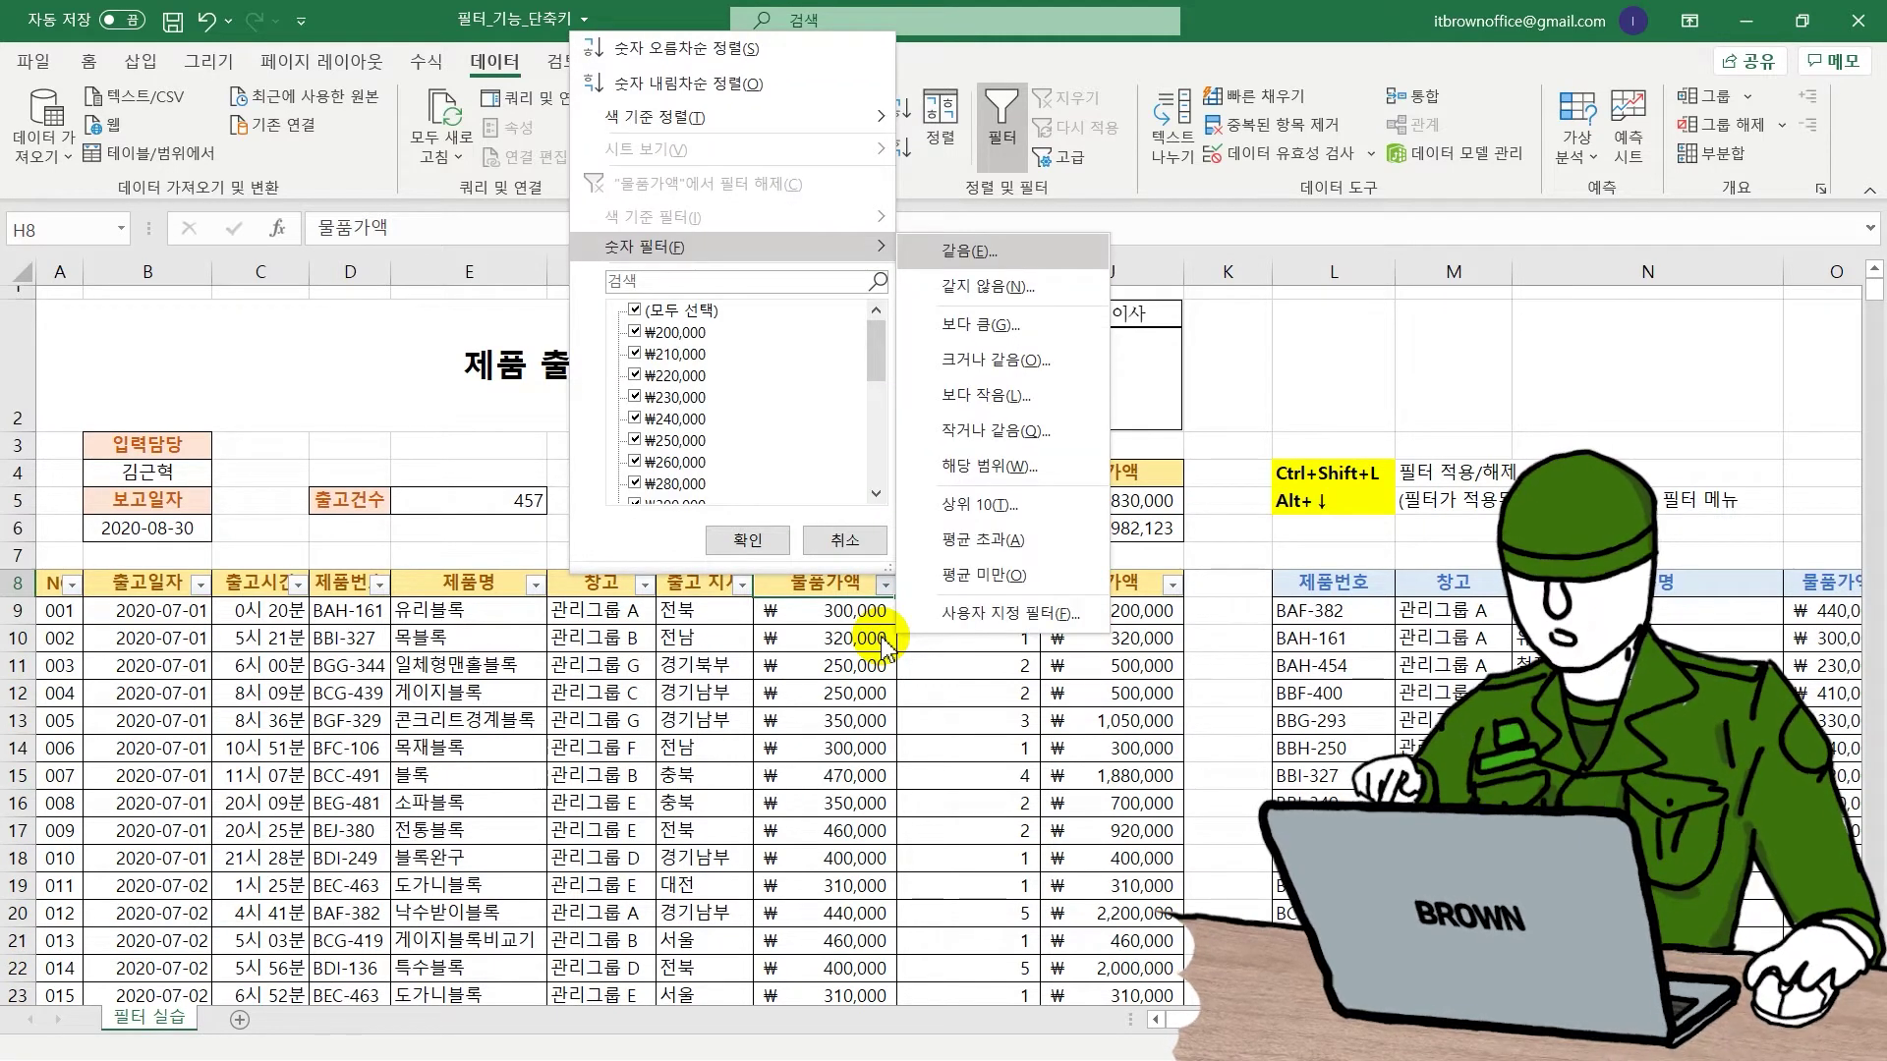
pyautogui.press('Down')
pyautogui.press('Down')
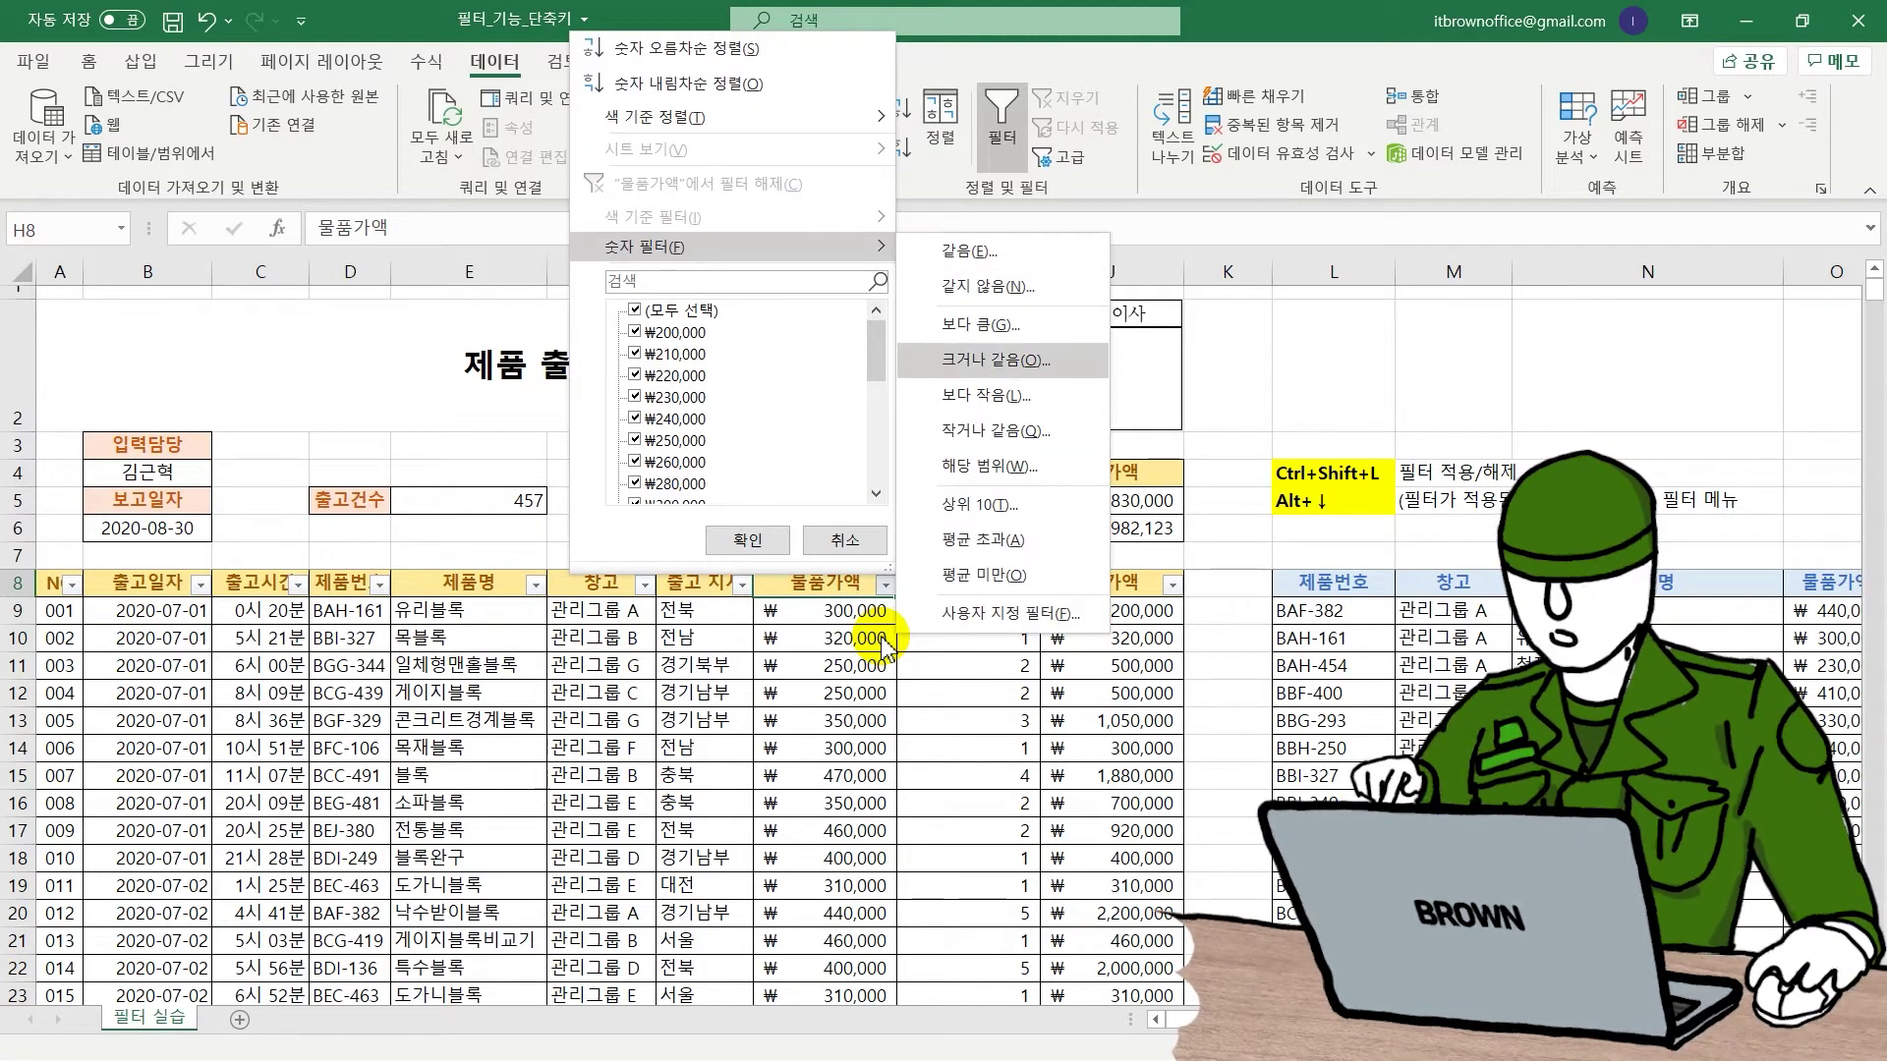
pyautogui.press('Down')
pyautogui.press('Down')
pyautogui.press('Down')
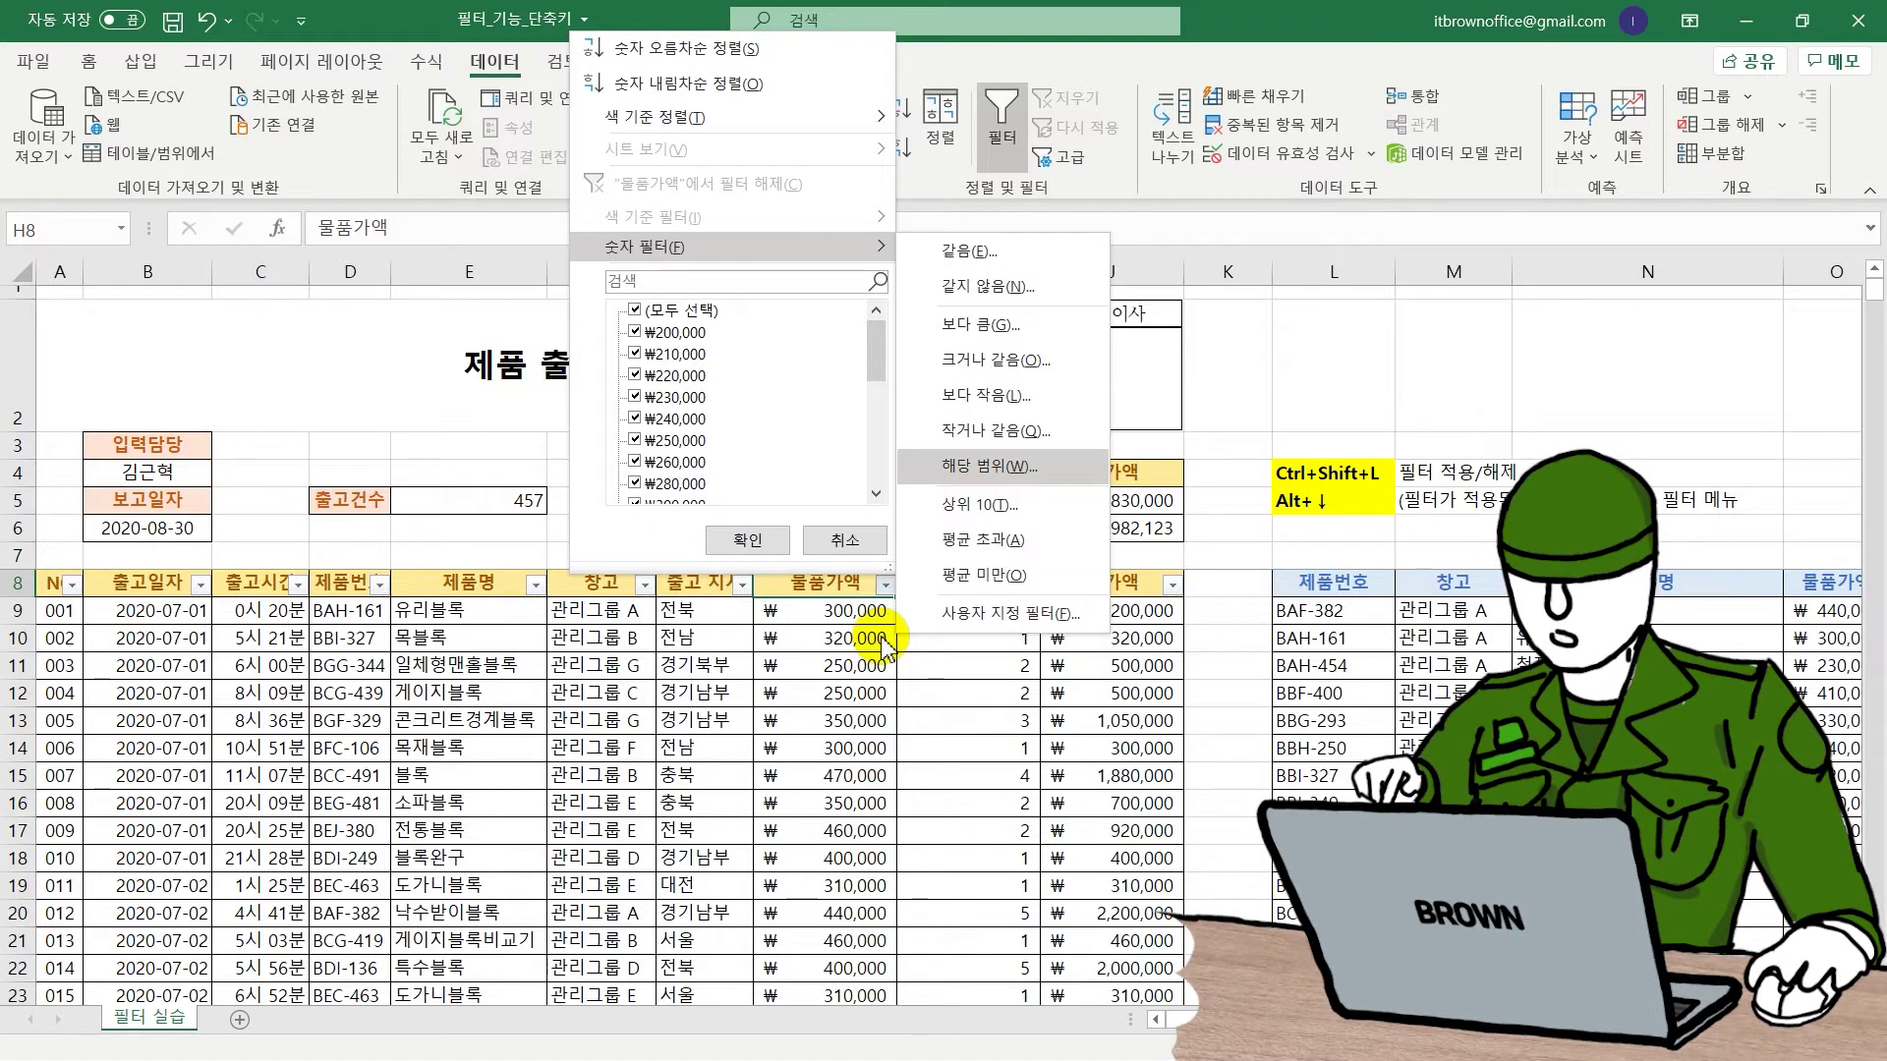
pyautogui.press('Down')
pyautogui.press('Down')
pyautogui.press('Down')
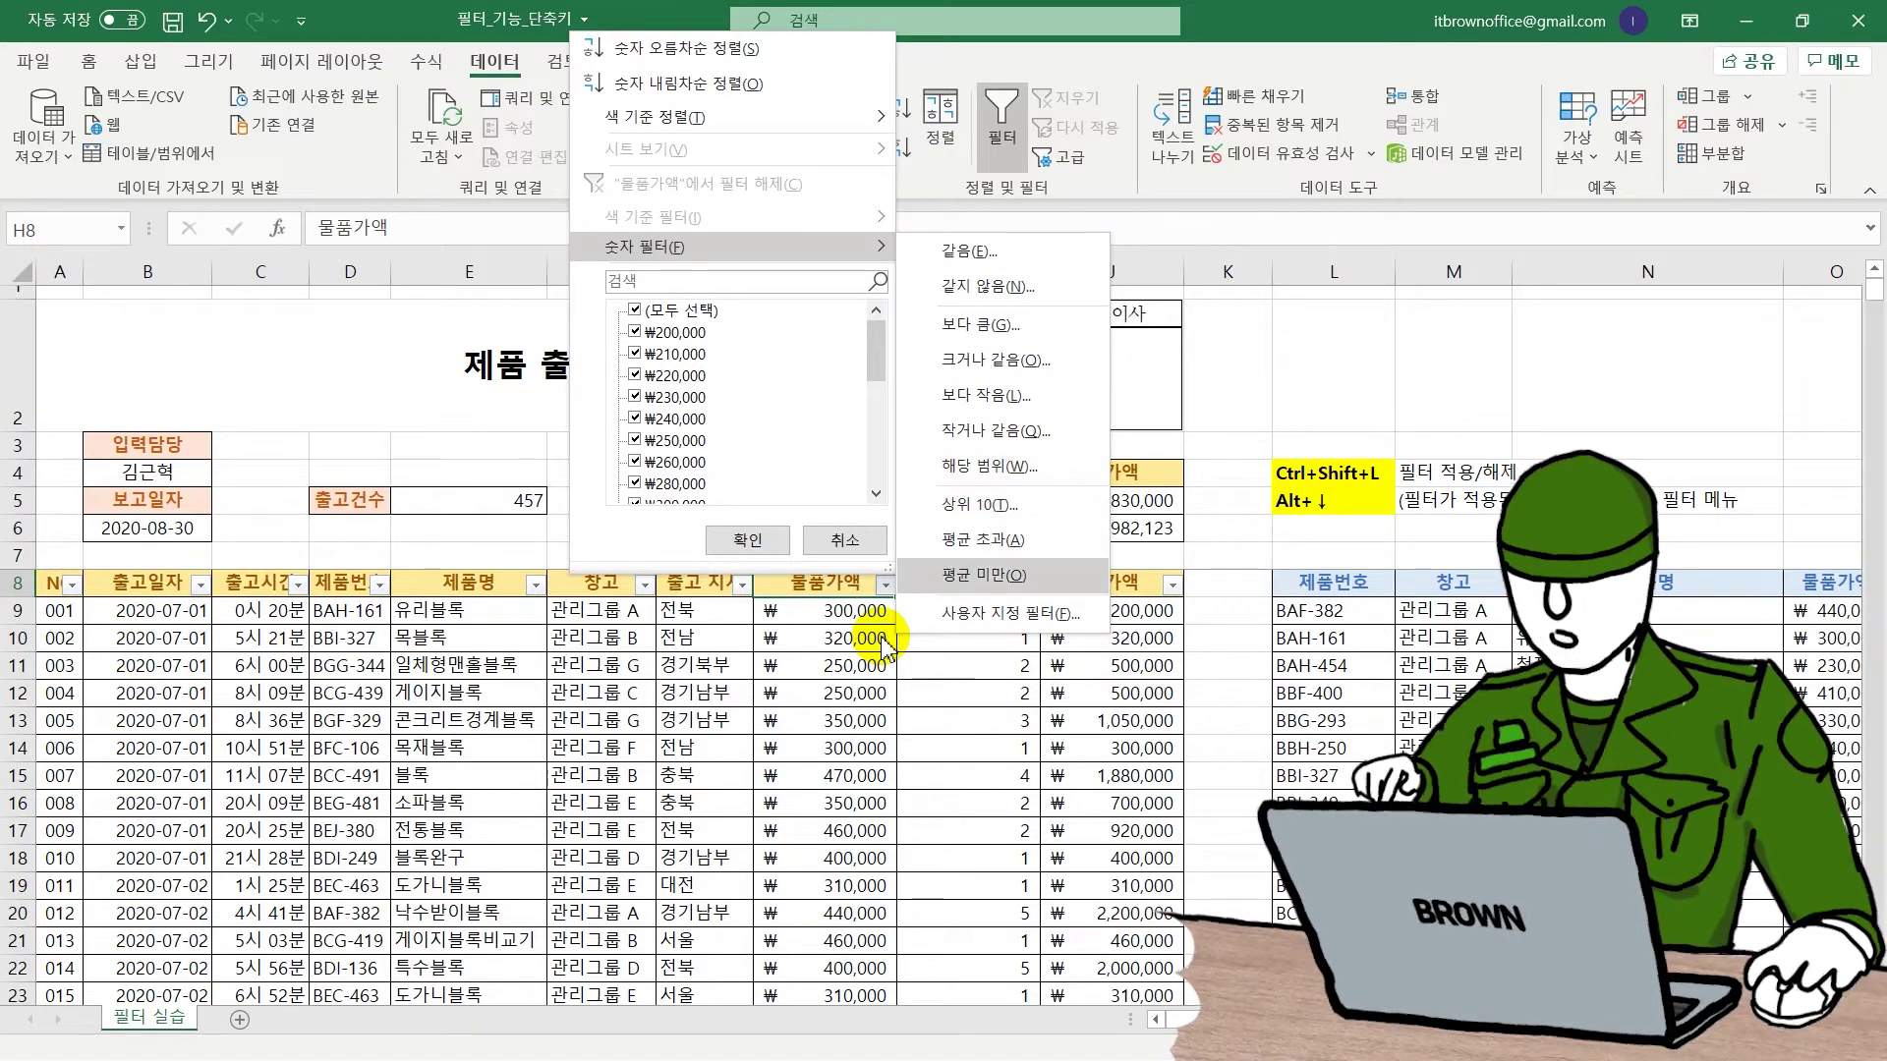
pyautogui.press('Up')
pyautogui.press('Up')
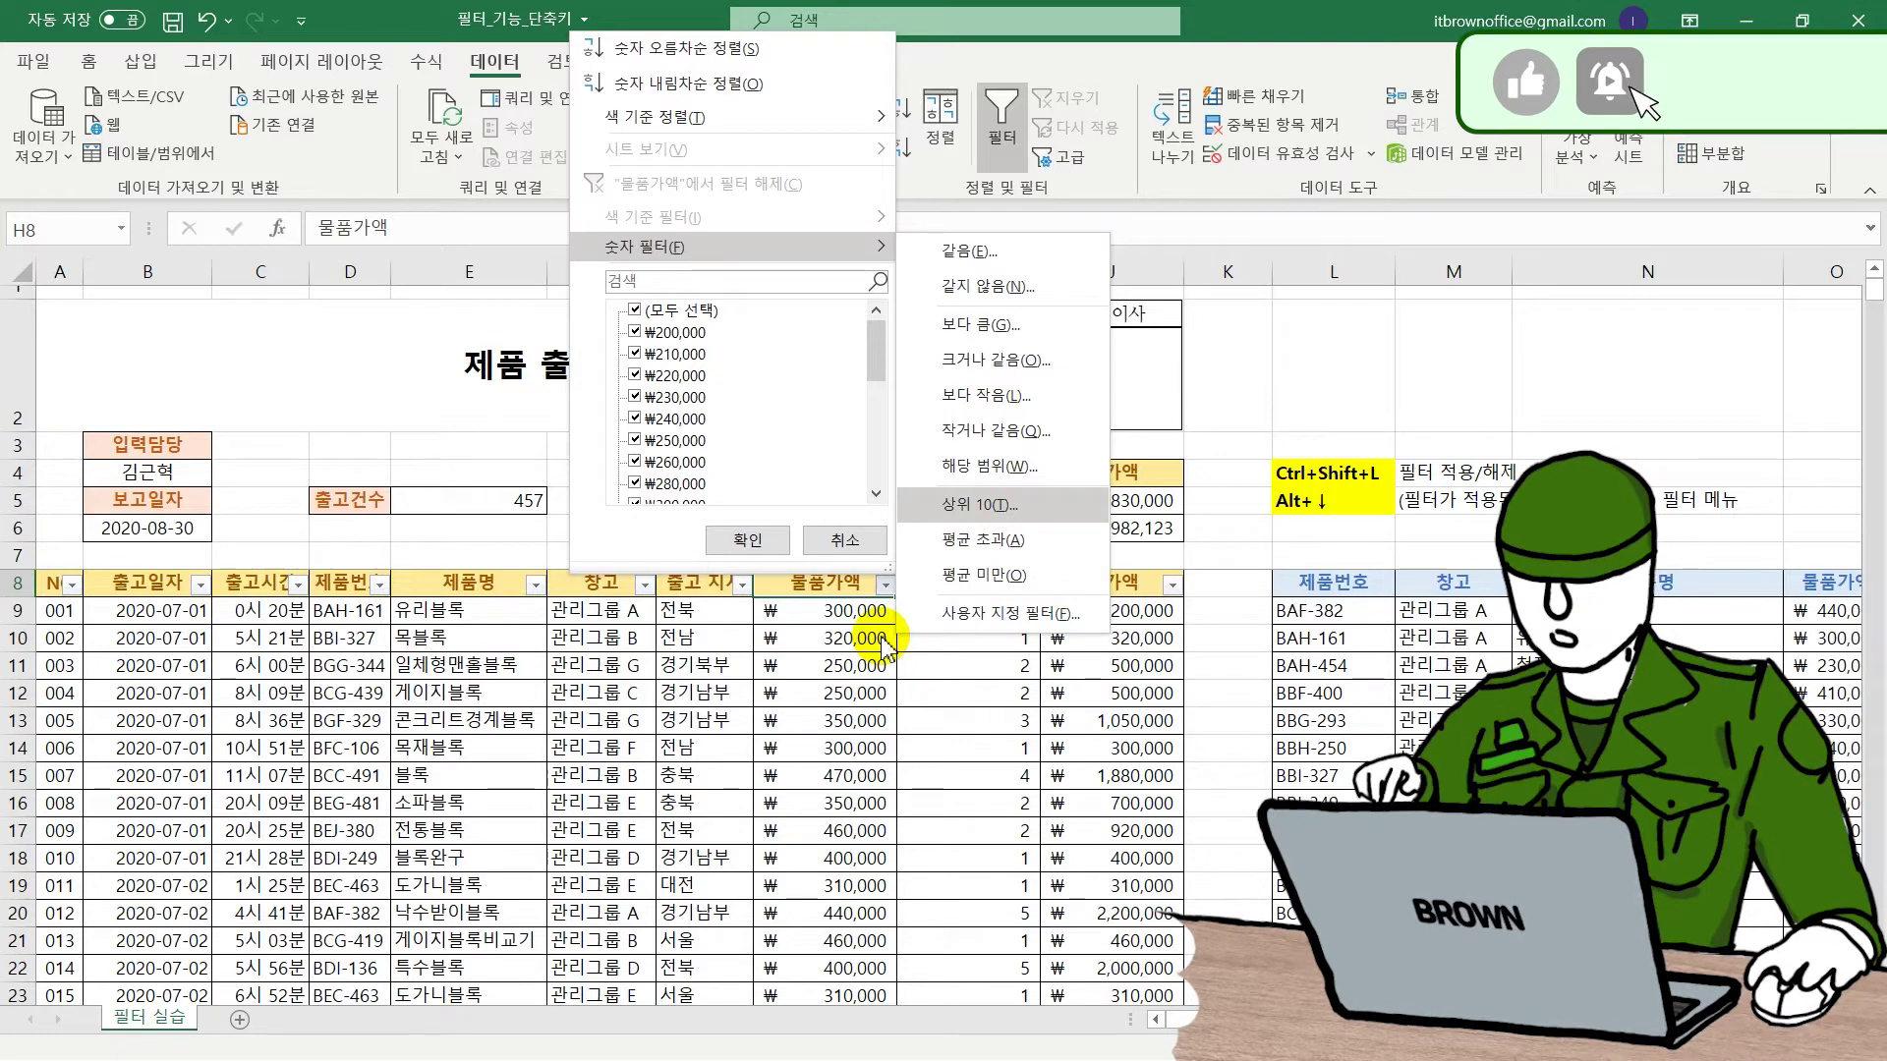
pyautogui.press('Return')
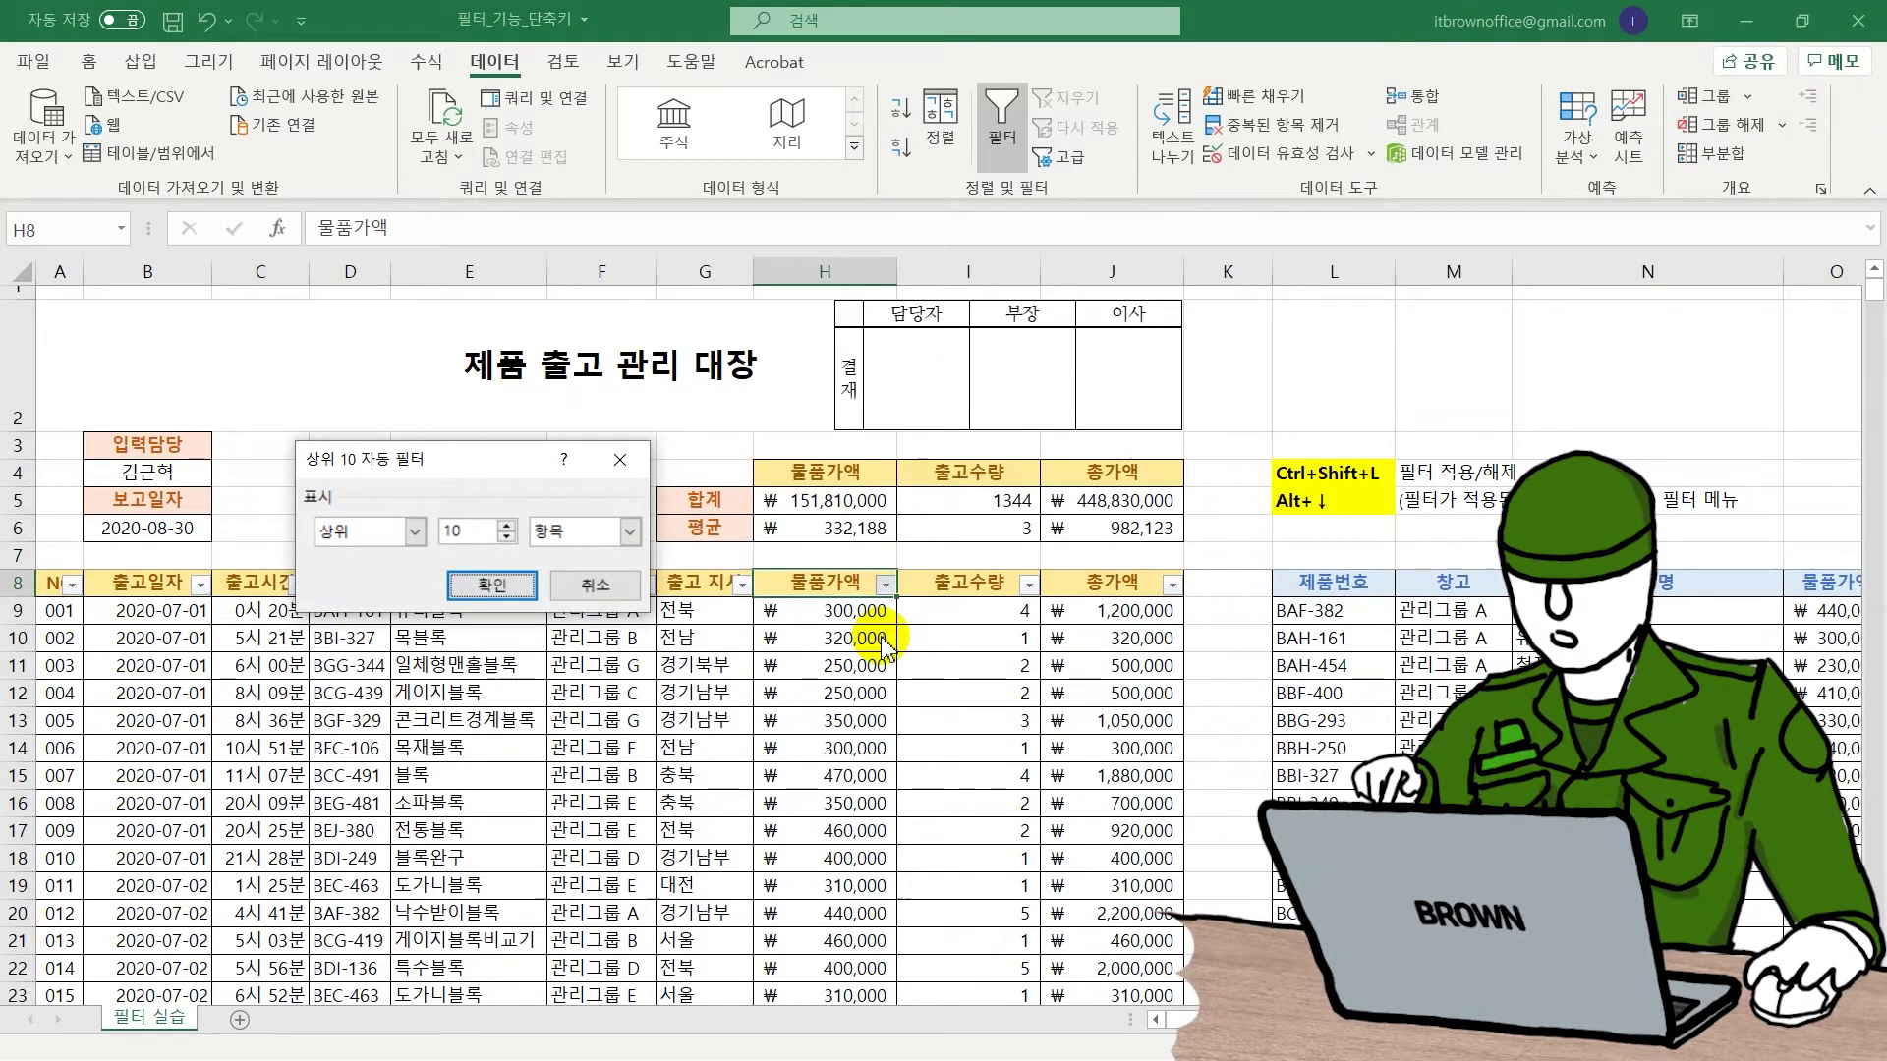
pyautogui.press('Tab')
pyautogui.press('Tab')
pyautogui.press('Tab')
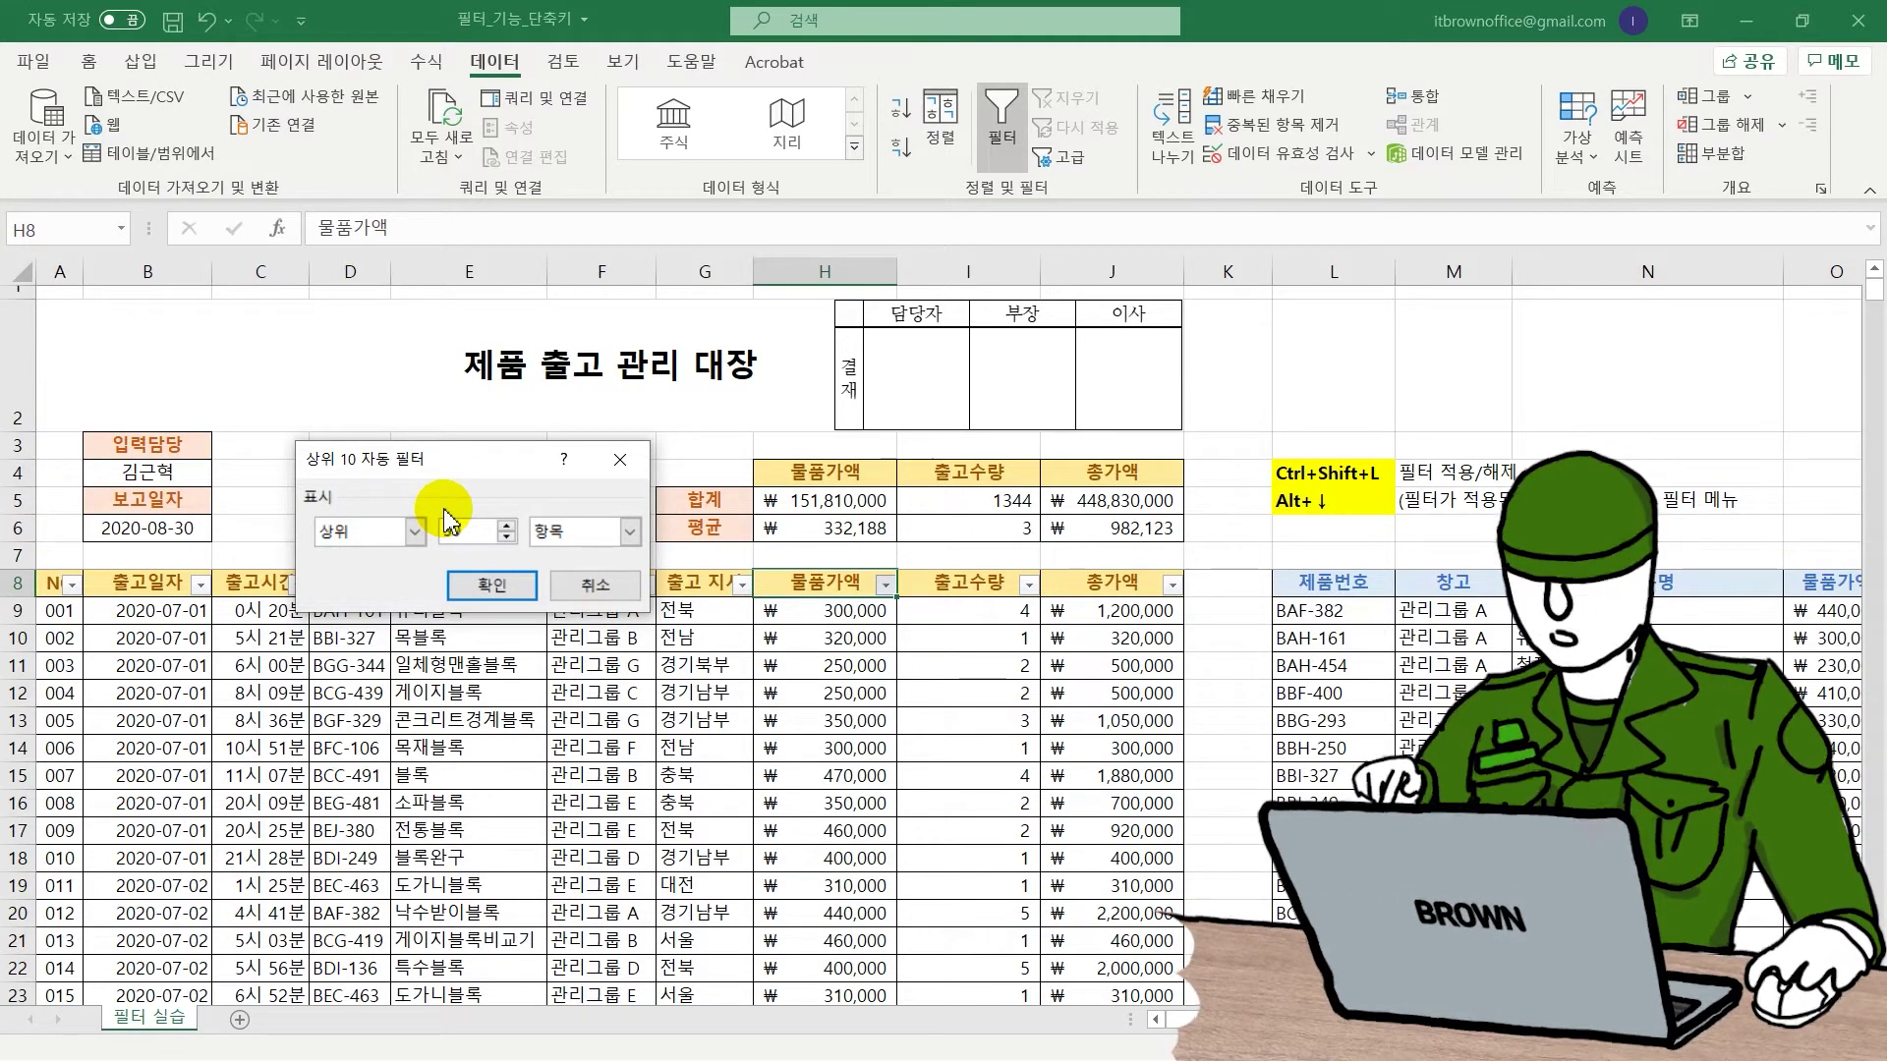
pyautogui.press('Return')
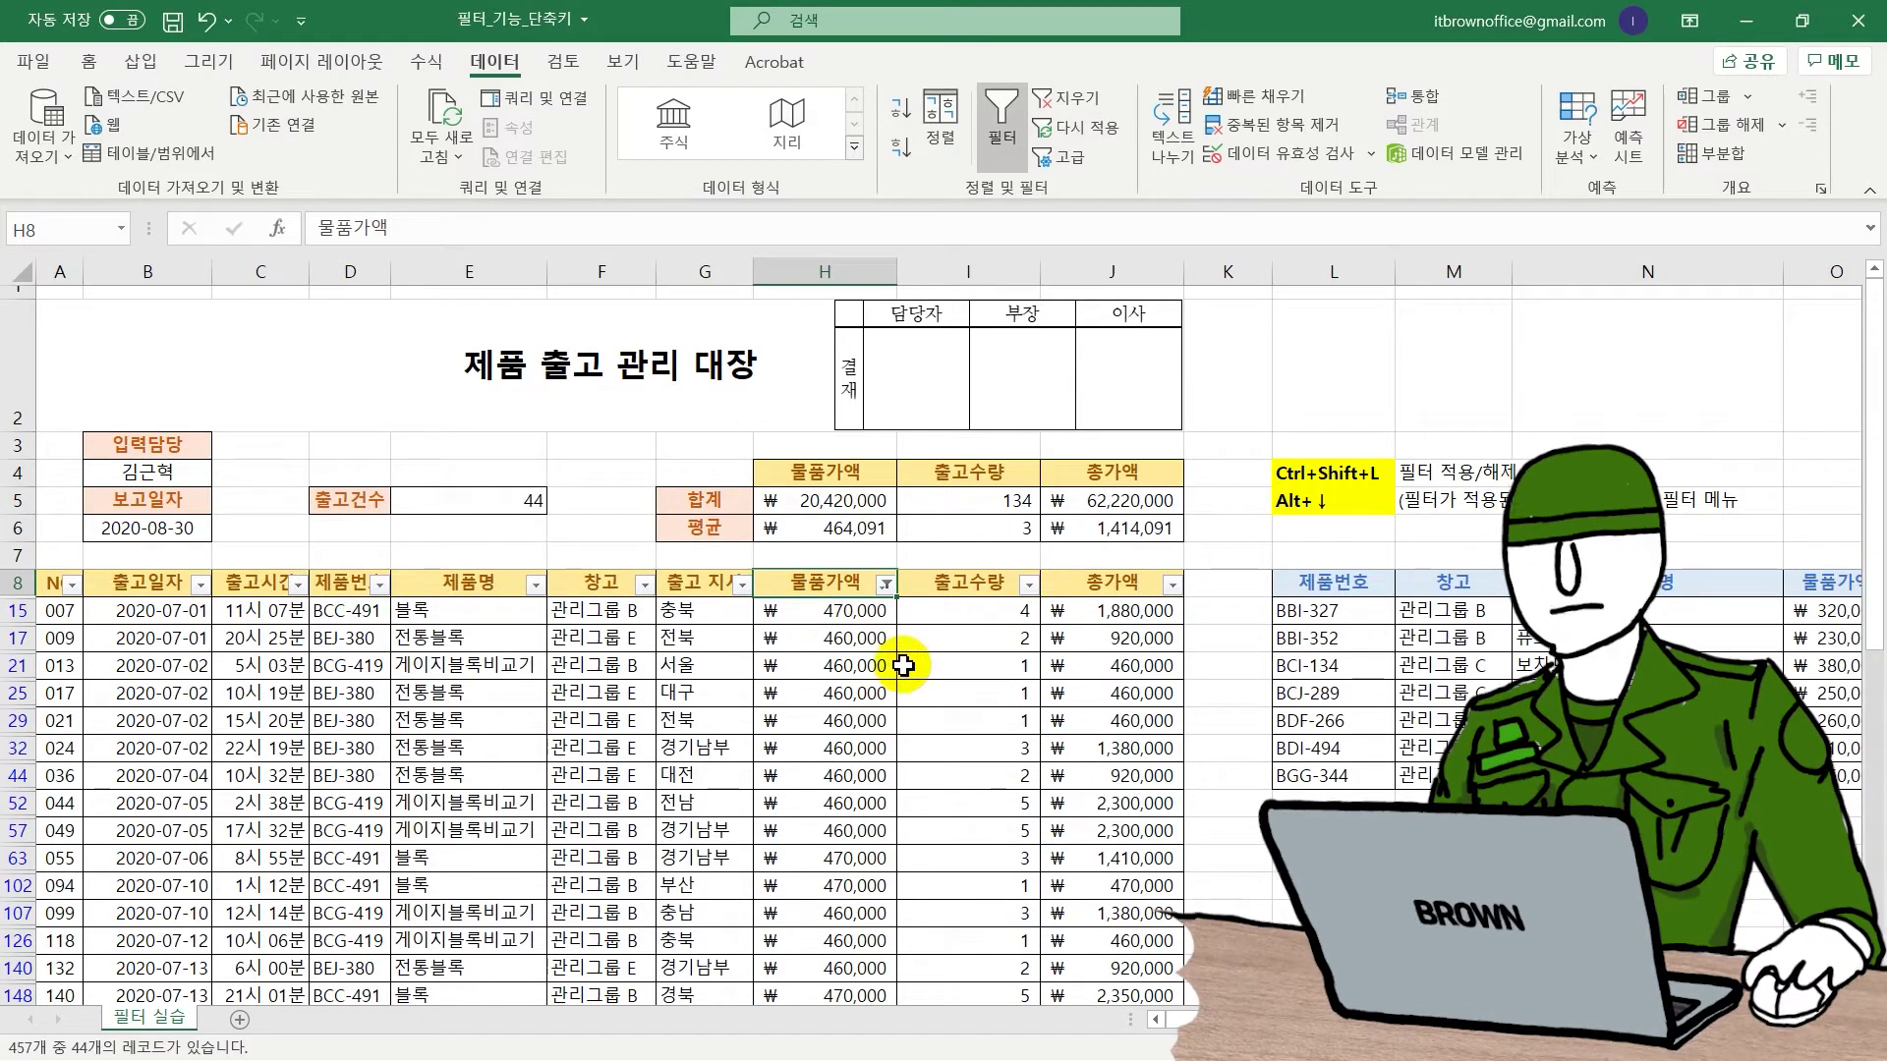
# Review the 44 top-priced records, then clear the 물품가액 filter to show all 457 again.
pyautogui.scroll(-1, 819, 658)
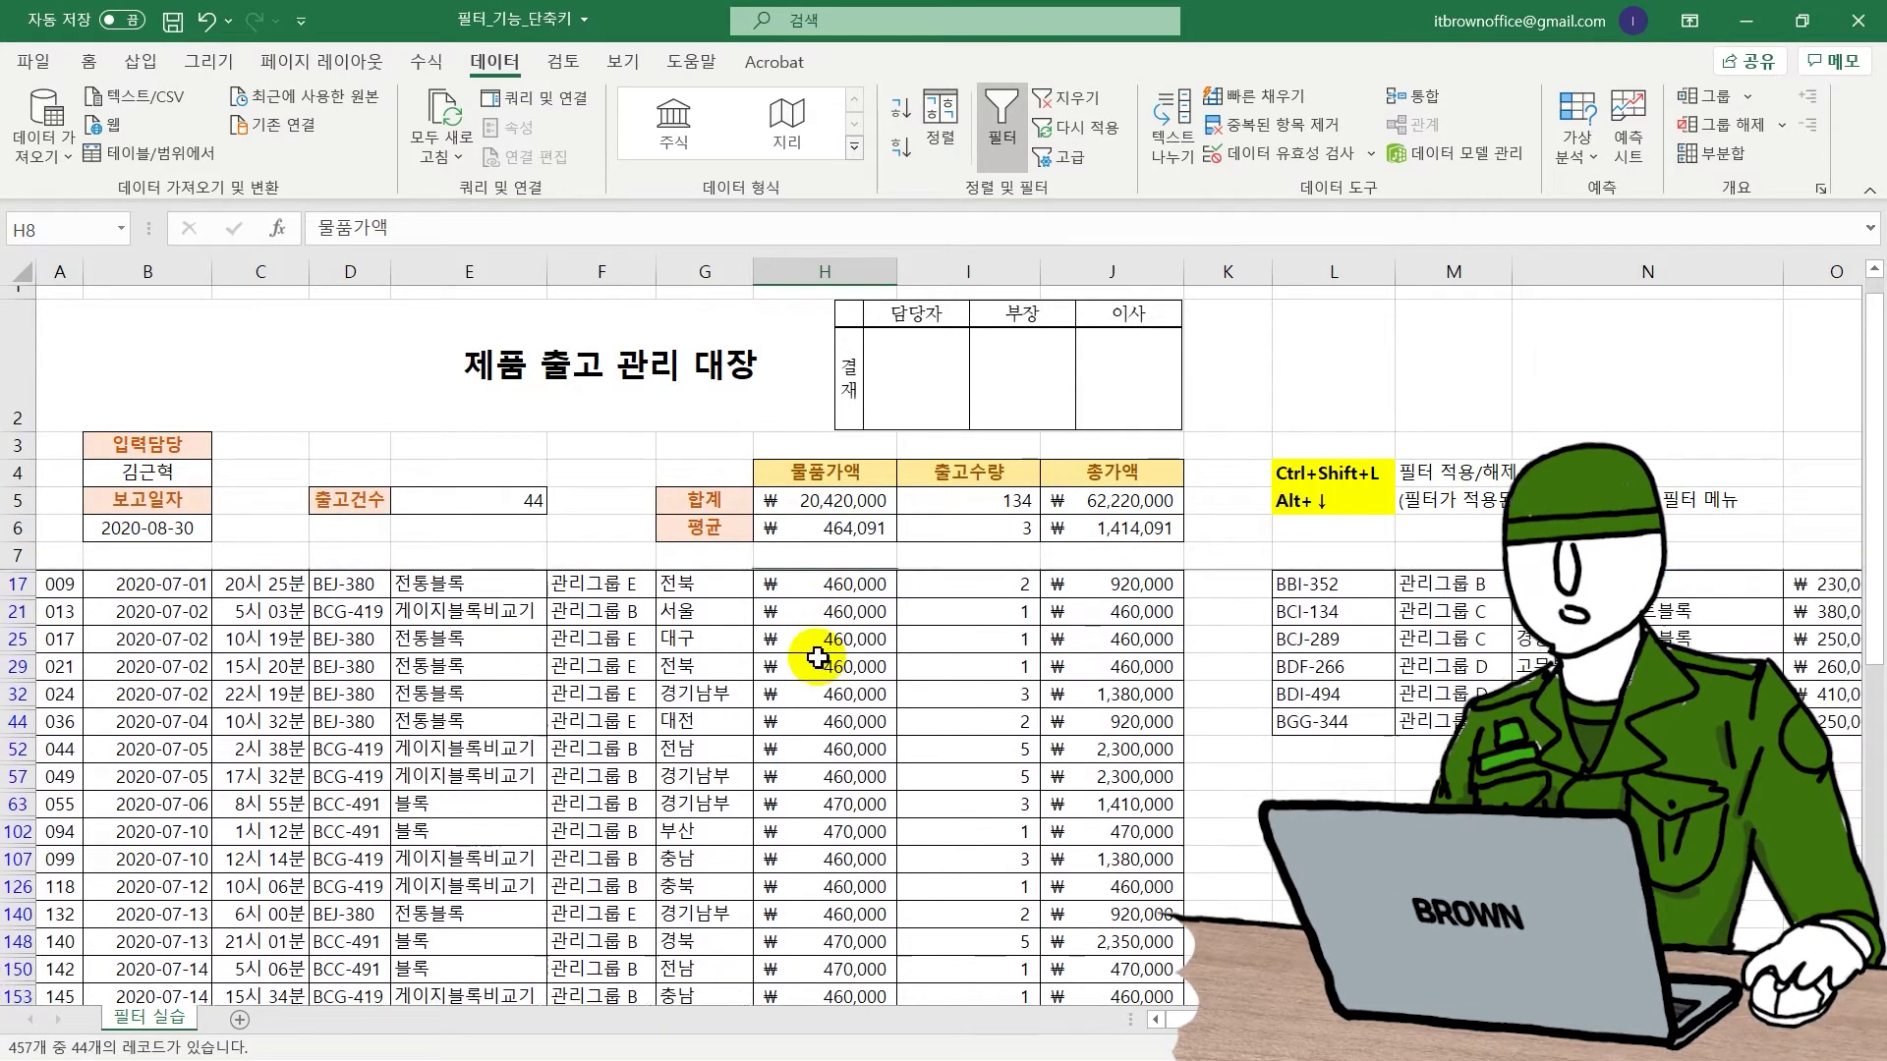
pyautogui.scroll(-1, 819, 657)
pyautogui.scroll(-1, 817, 656)
pyautogui.scroll(-1, 815, 656)
pyautogui.scroll(-1, 813, 656)
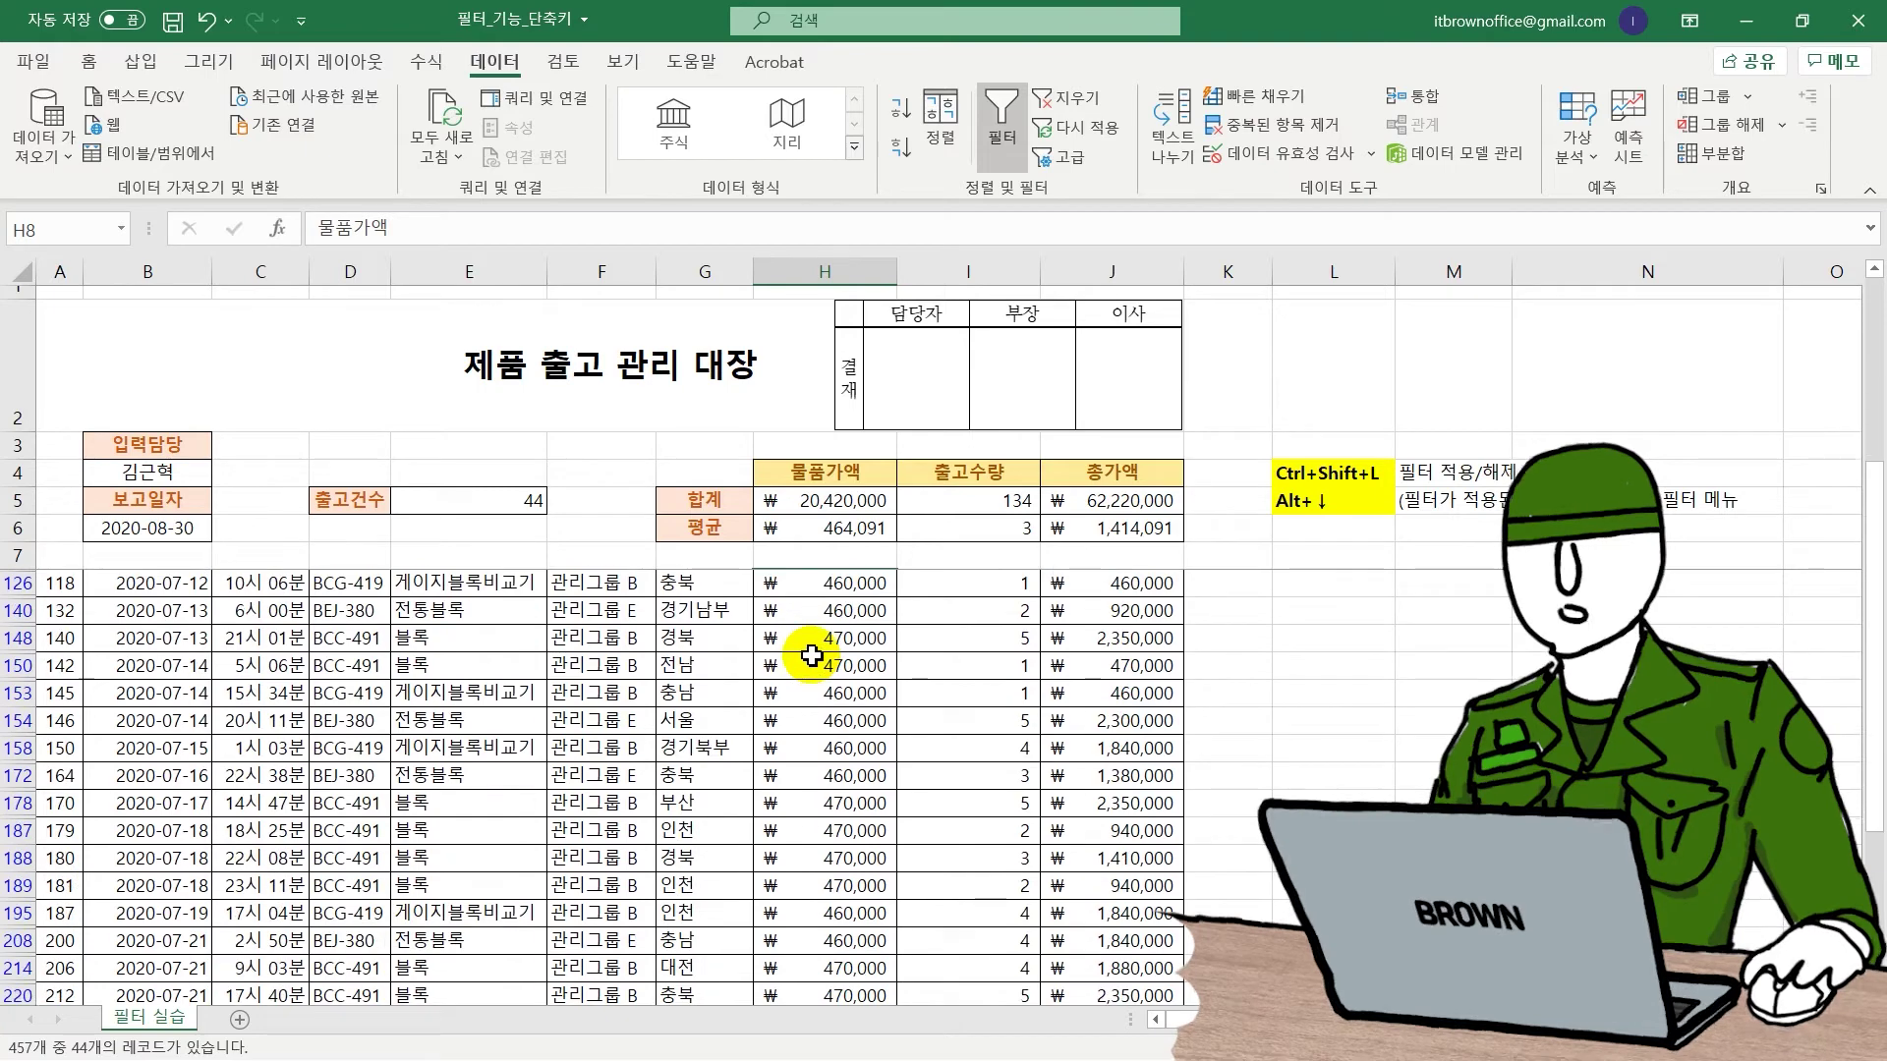
pyautogui.scroll(5, 812, 656)
pyautogui.hotkey('alt', 'Down')
pyautogui.press('Down')
pyautogui.press('Down')
pyautogui.press('Down')
pyautogui.press('Down')
pyautogui.press('Return')
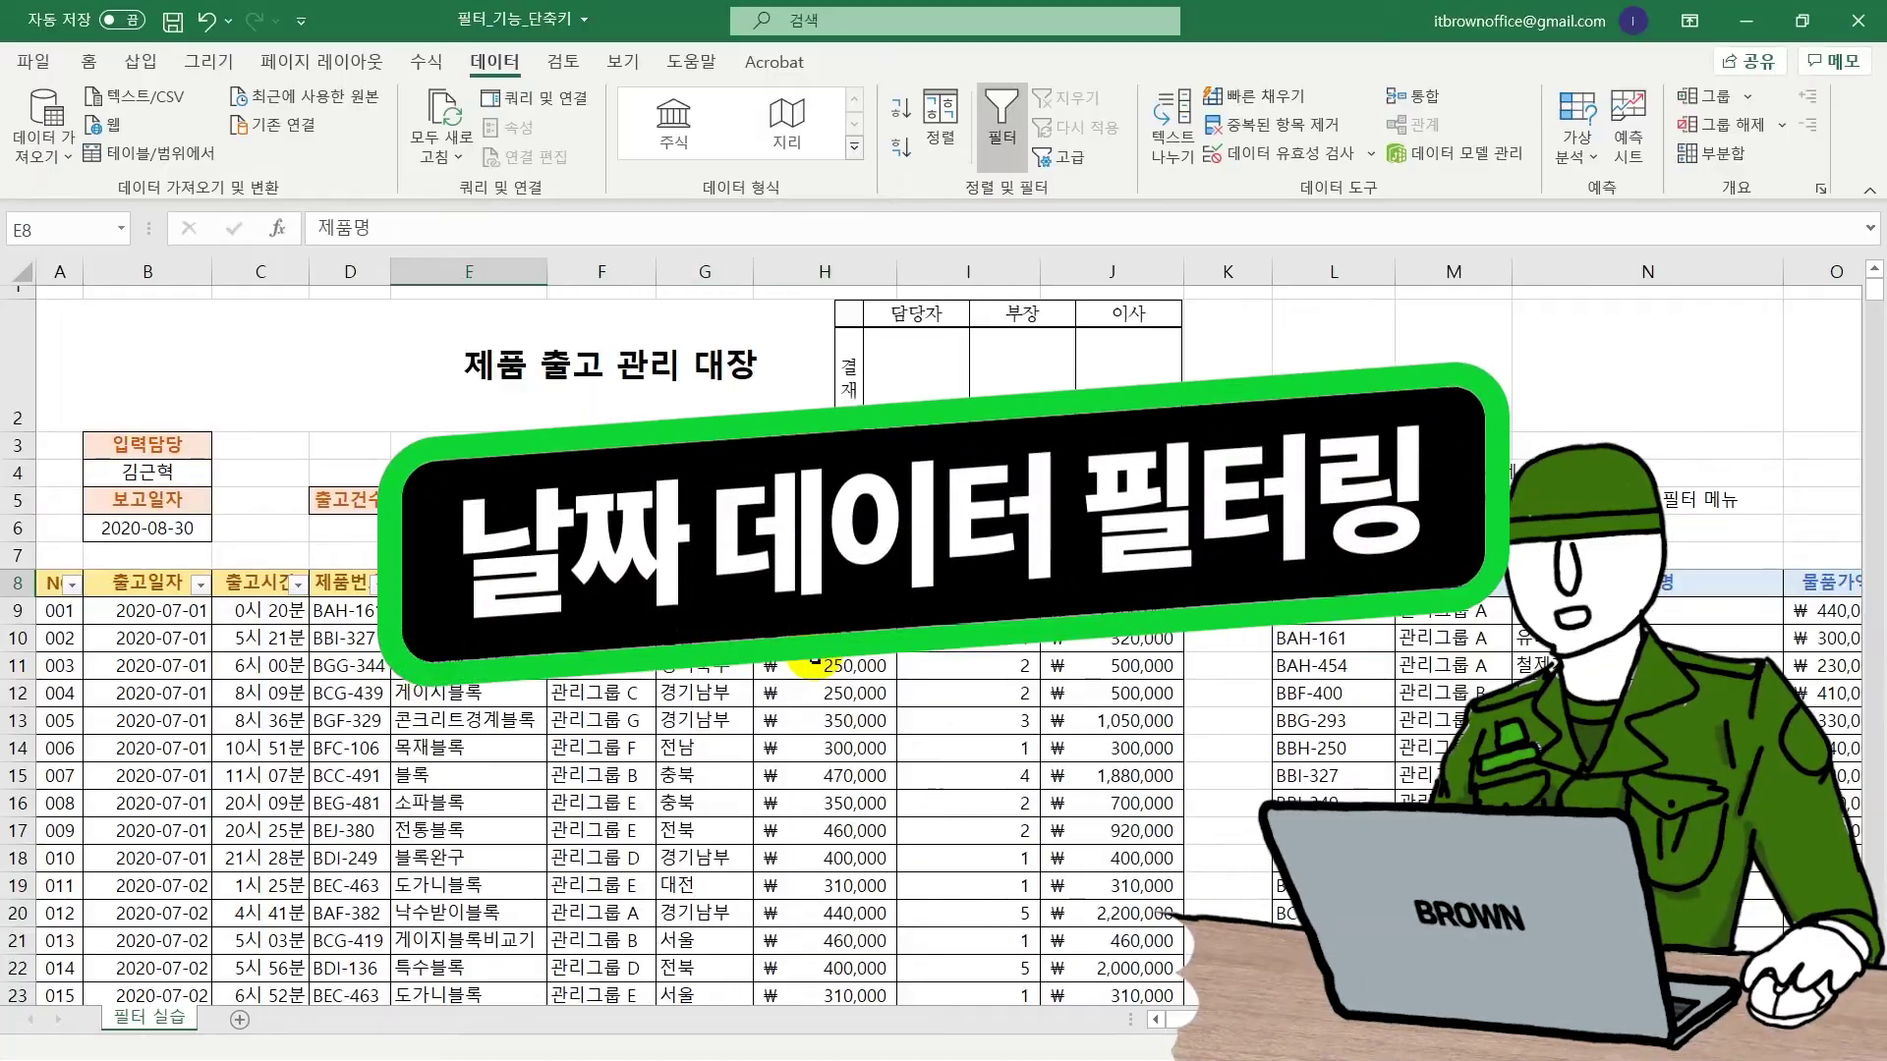
# Open the 출고일자 filter list at header B8 to see its 7월 and 8월 groups.
pyautogui.press('Left')
pyautogui.press('Left')
pyautogui.press('Left')
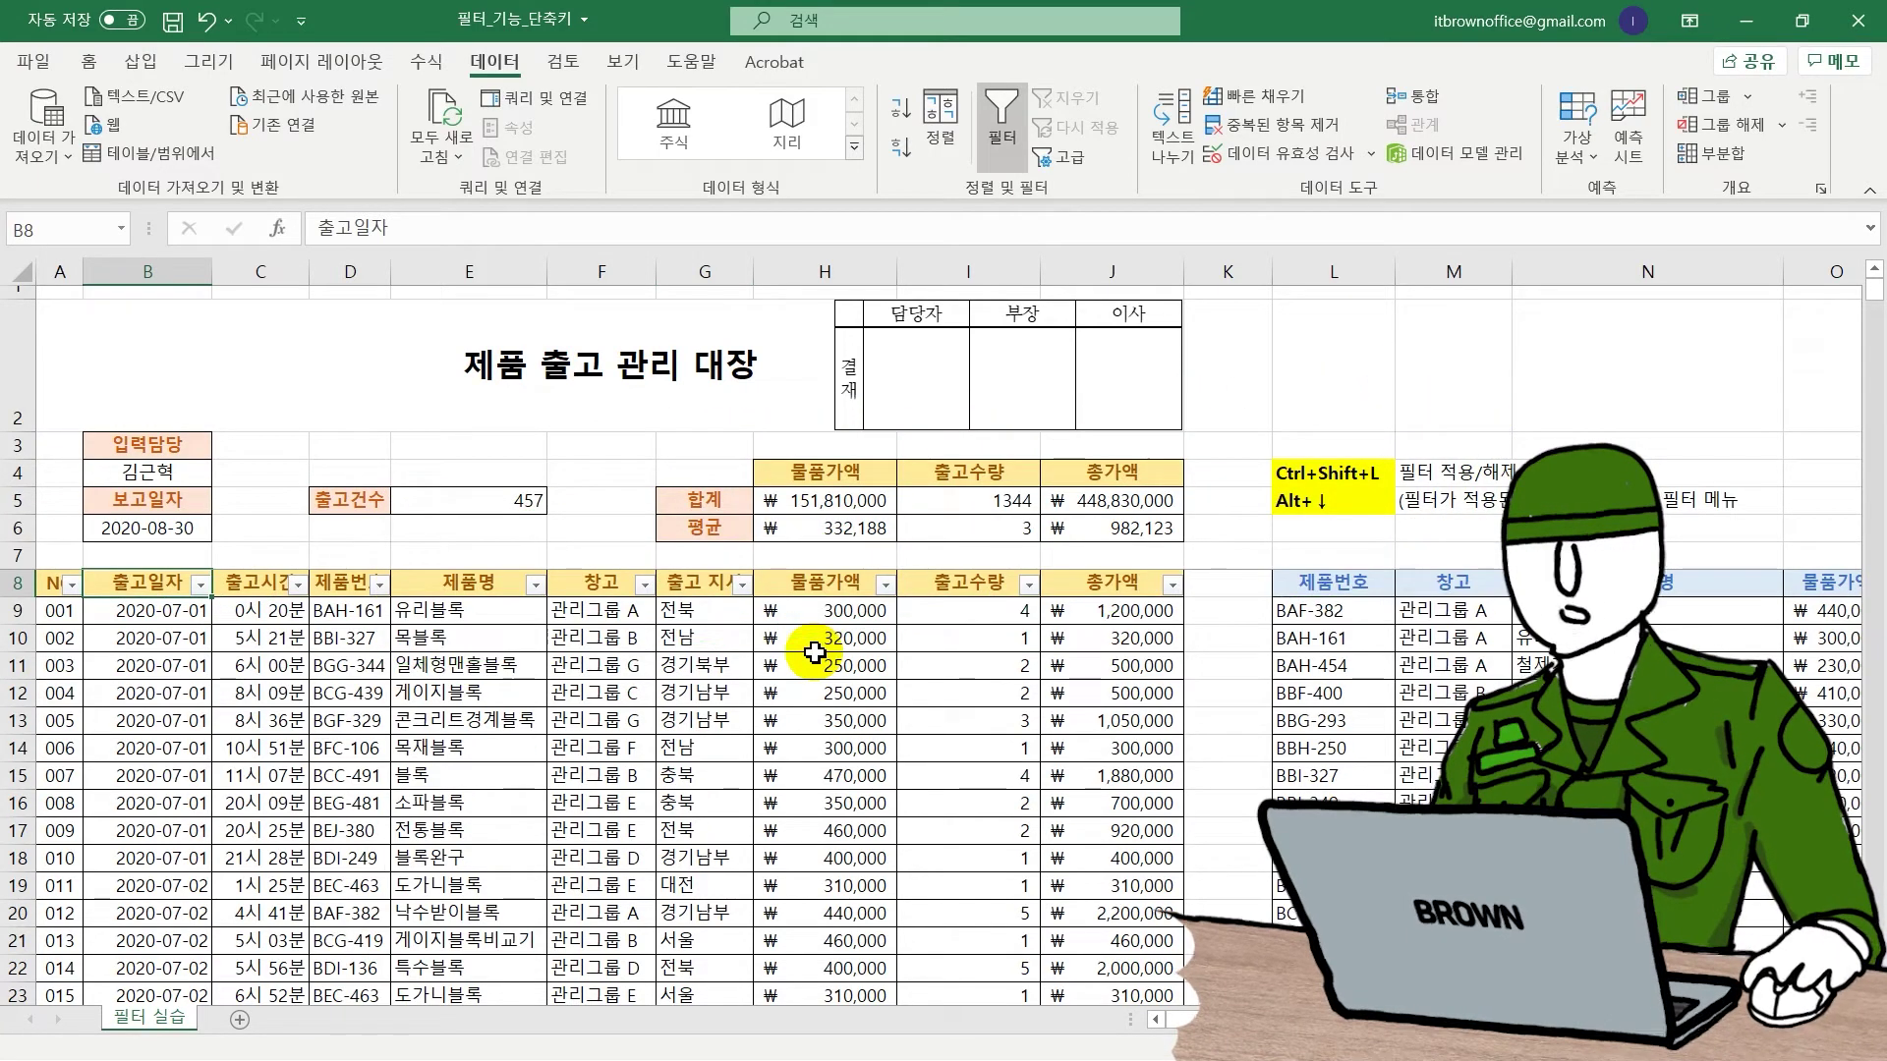
pyautogui.hotkey('alt', 'Down')
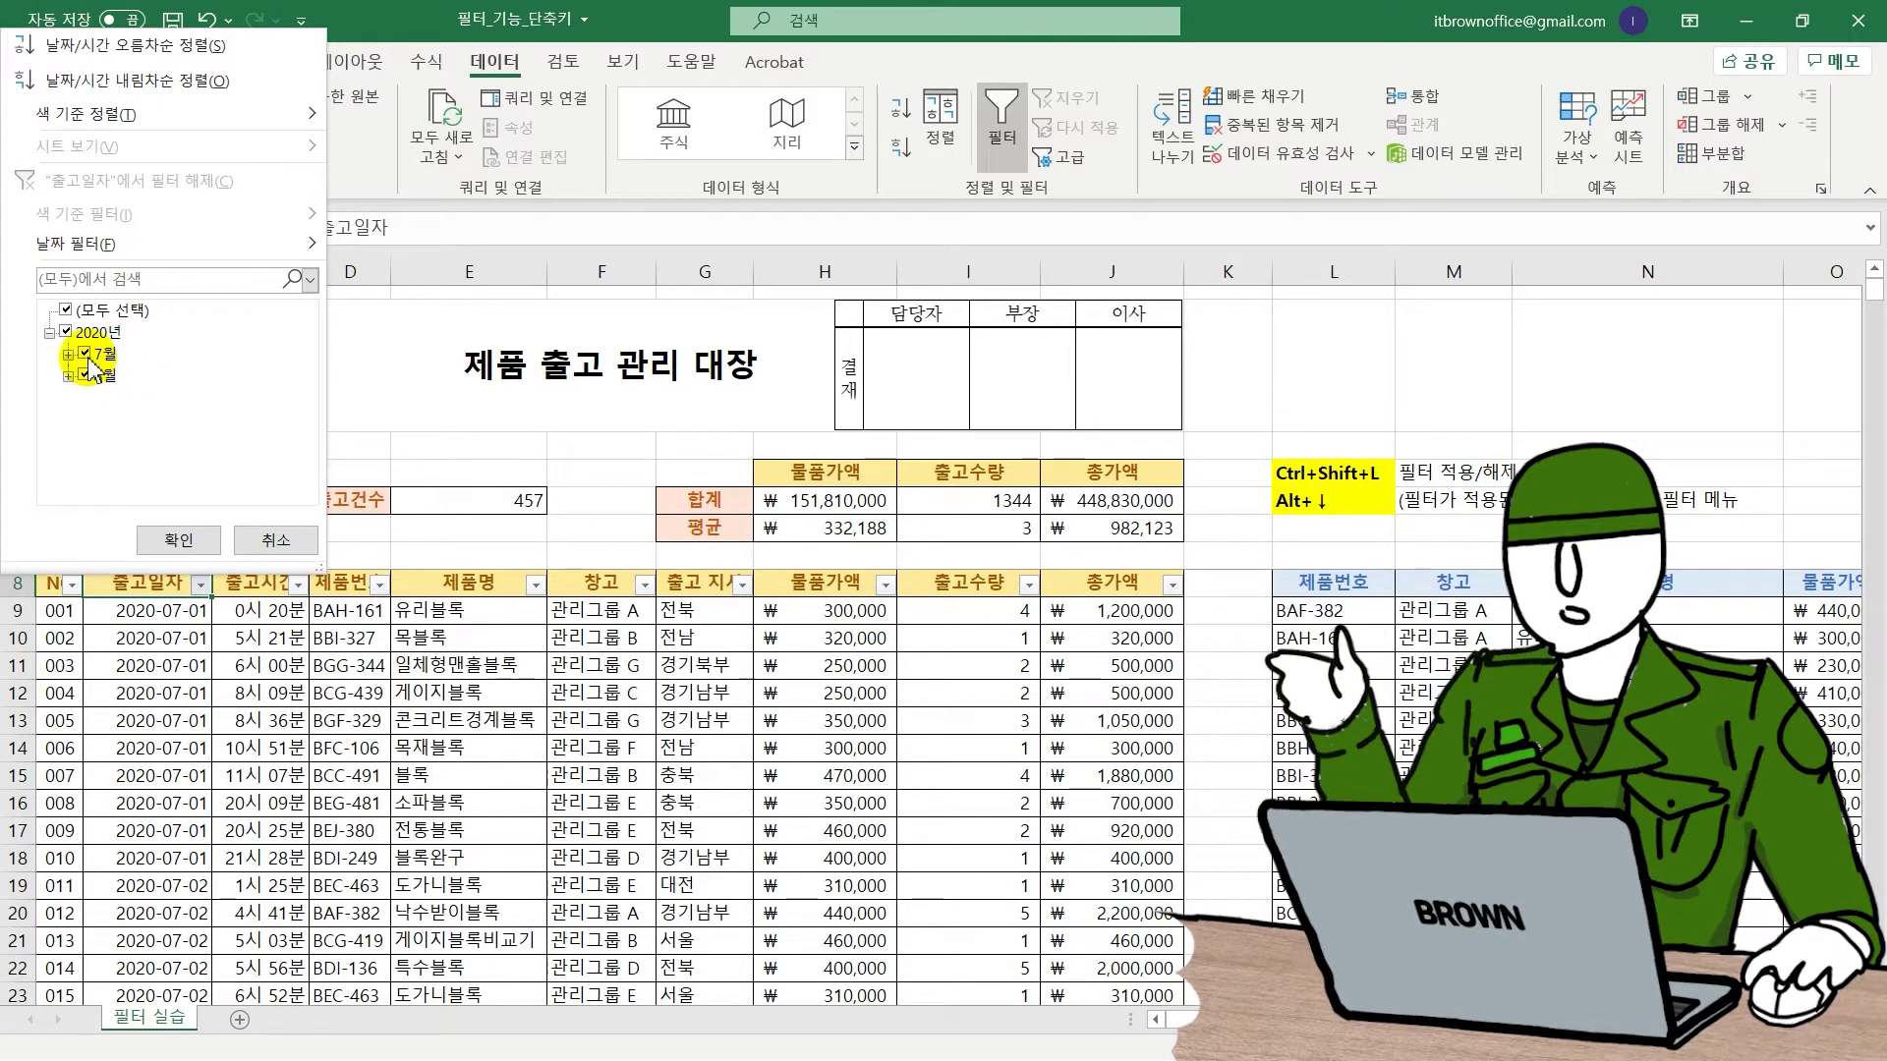
# Uncheck 8월 in the 출고일자 date list so only July shipments remain.
pyautogui.press('Down')
pyautogui.press('Down')
pyautogui.press('Down')
pyautogui.press('Down')
pyautogui.press('Down')
pyautogui.hotkey('alt', 'Down')
pyautogui.press('Down')
pyautogui.press('Down')
pyautogui.press('Down')
pyautogui.press('Down')
pyautogui.press('Down')
pyautogui.press('Down')
pyautogui.press('Down')
pyautogui.press('Escape')
pyautogui.press('Tab')
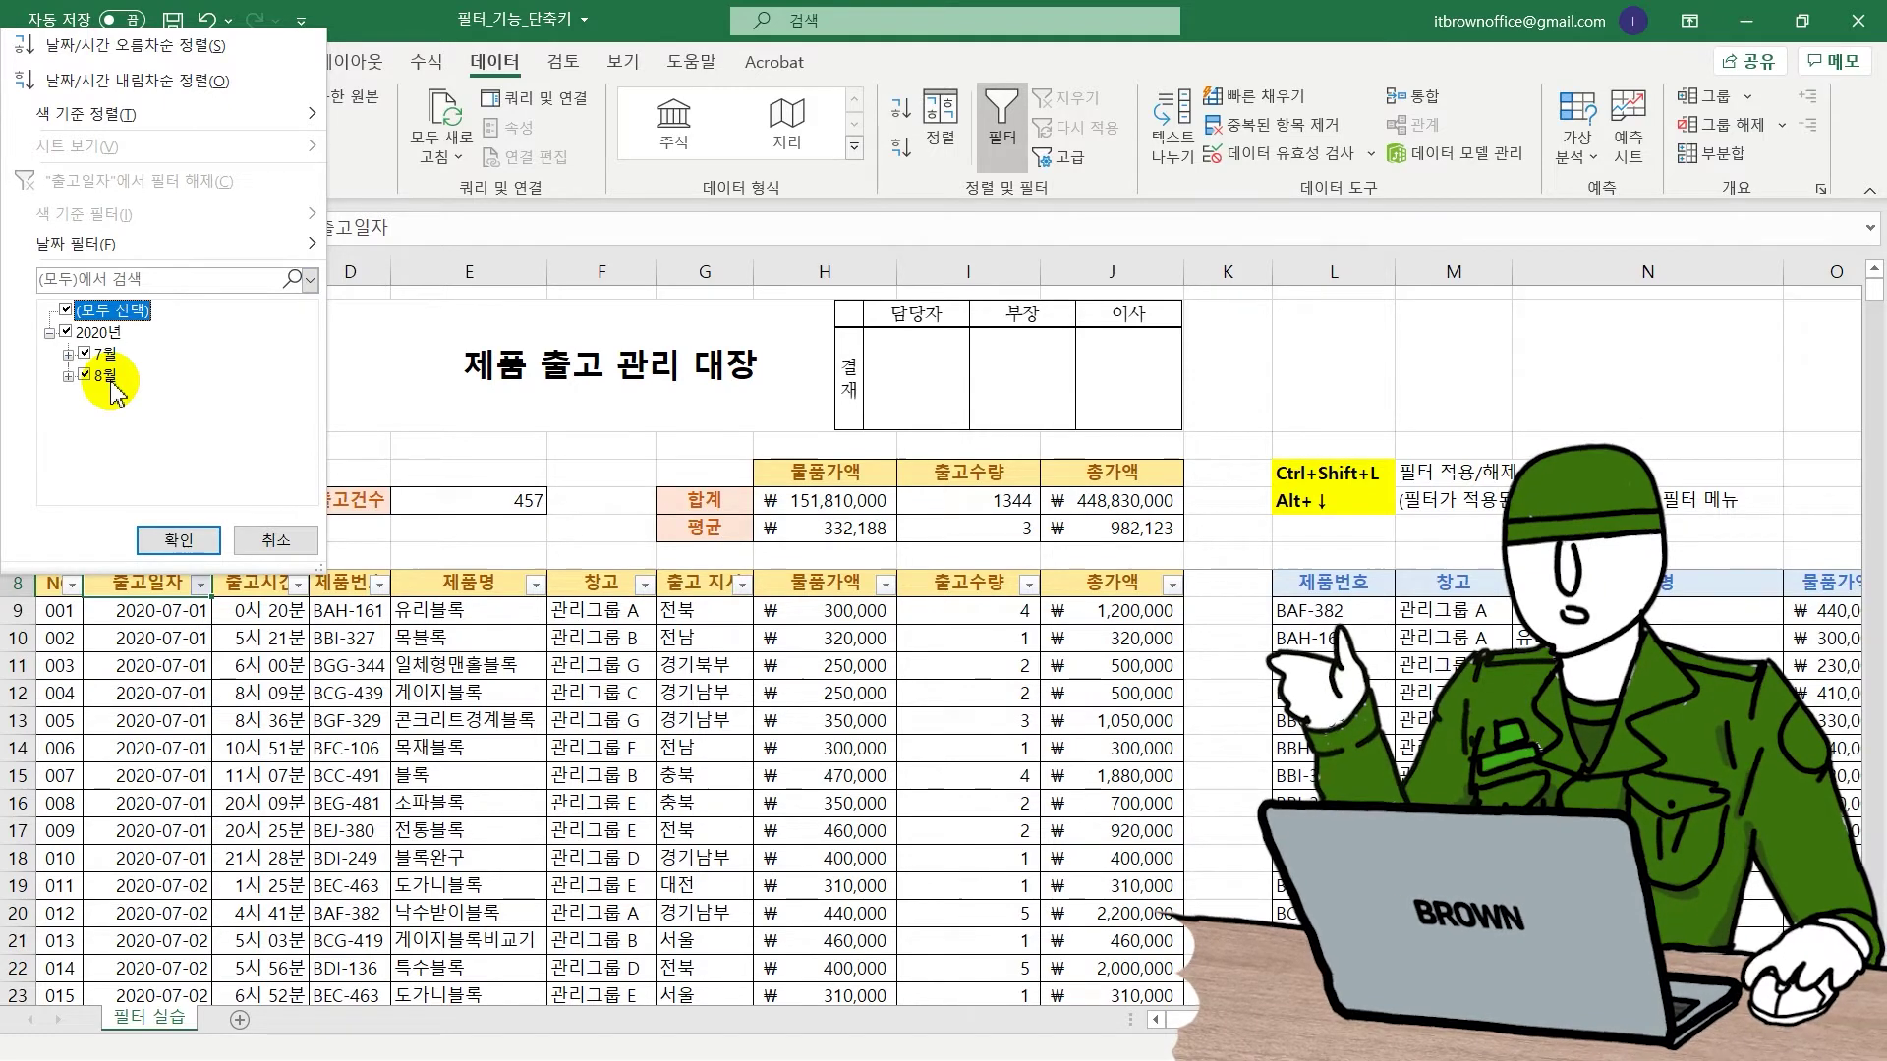
pyautogui.press('Down')
pyautogui.press('Down')
pyautogui.press('Down')
pyautogui.press('space')
pyautogui.press('Up')
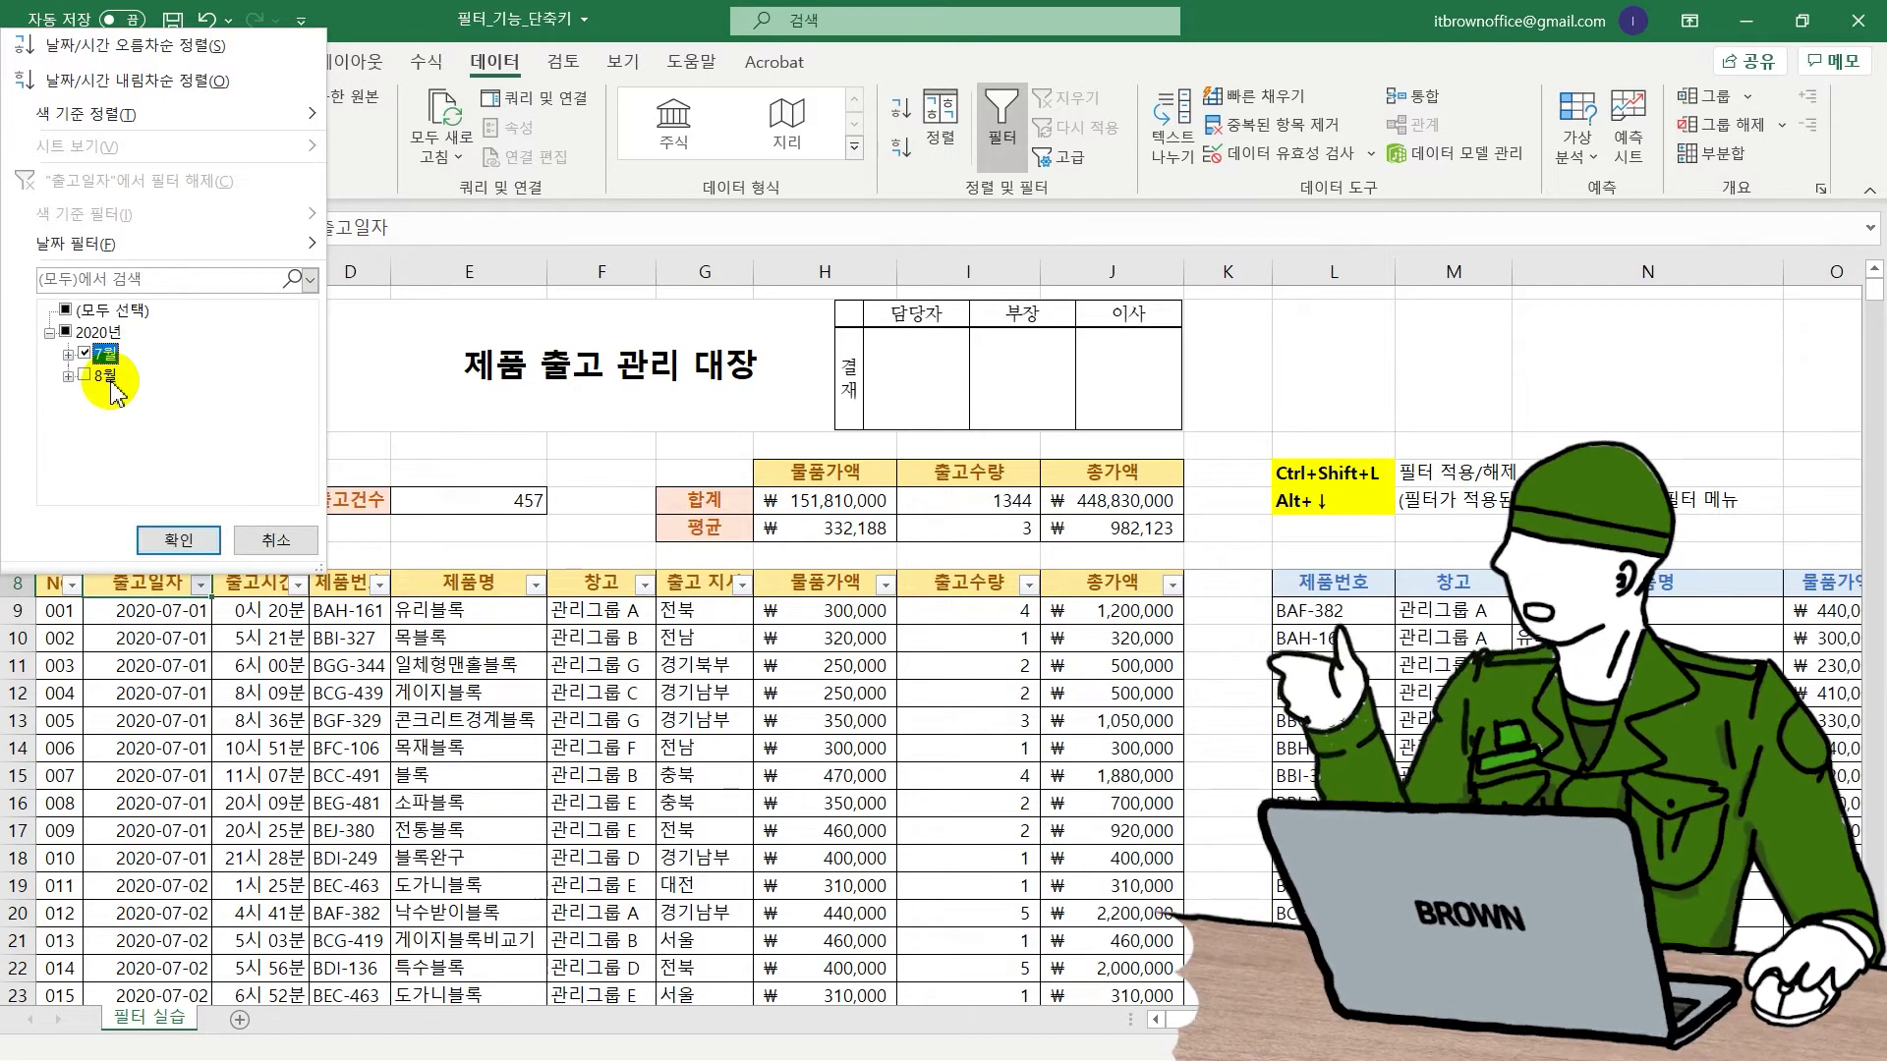
pyautogui.press('Return')
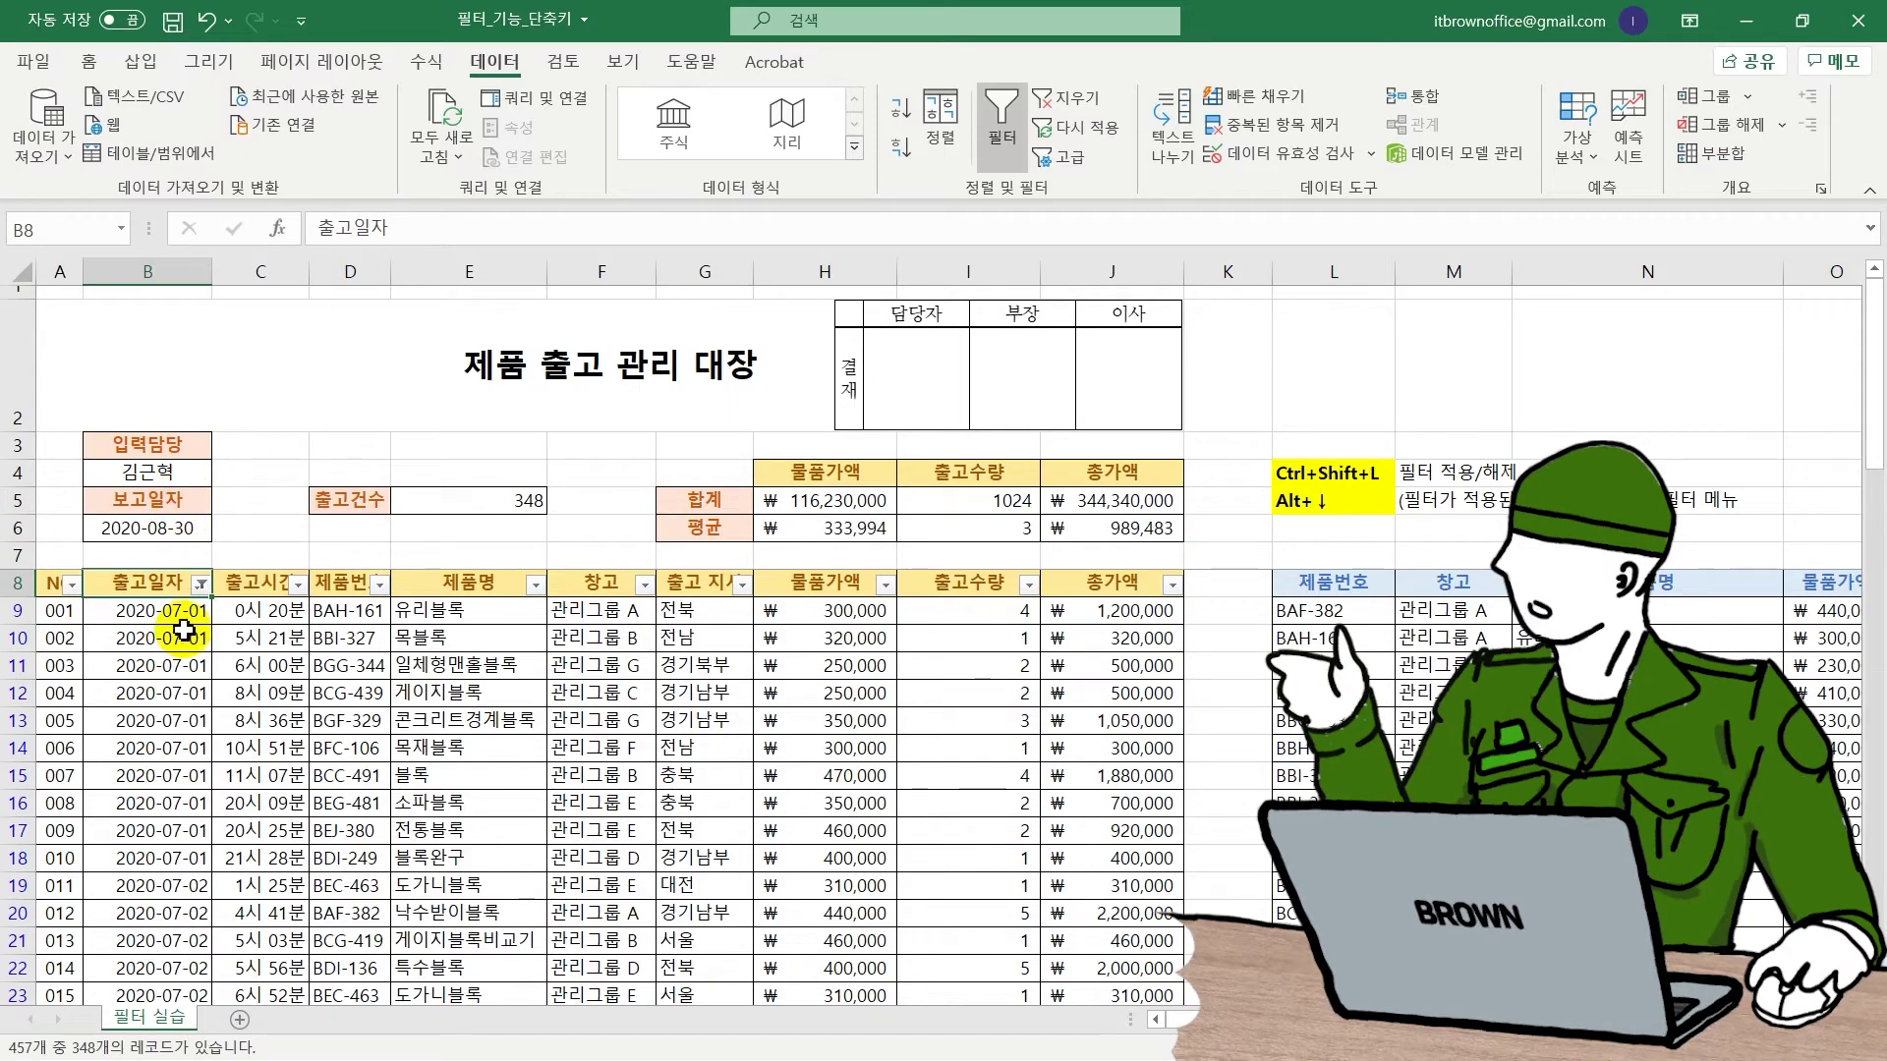
# Check the last July records, then return to the 출고일자 header and reopen its filter list.
pyautogui.scroll(-1, 191, 657)
pyautogui.scroll(-3, 192, 657)
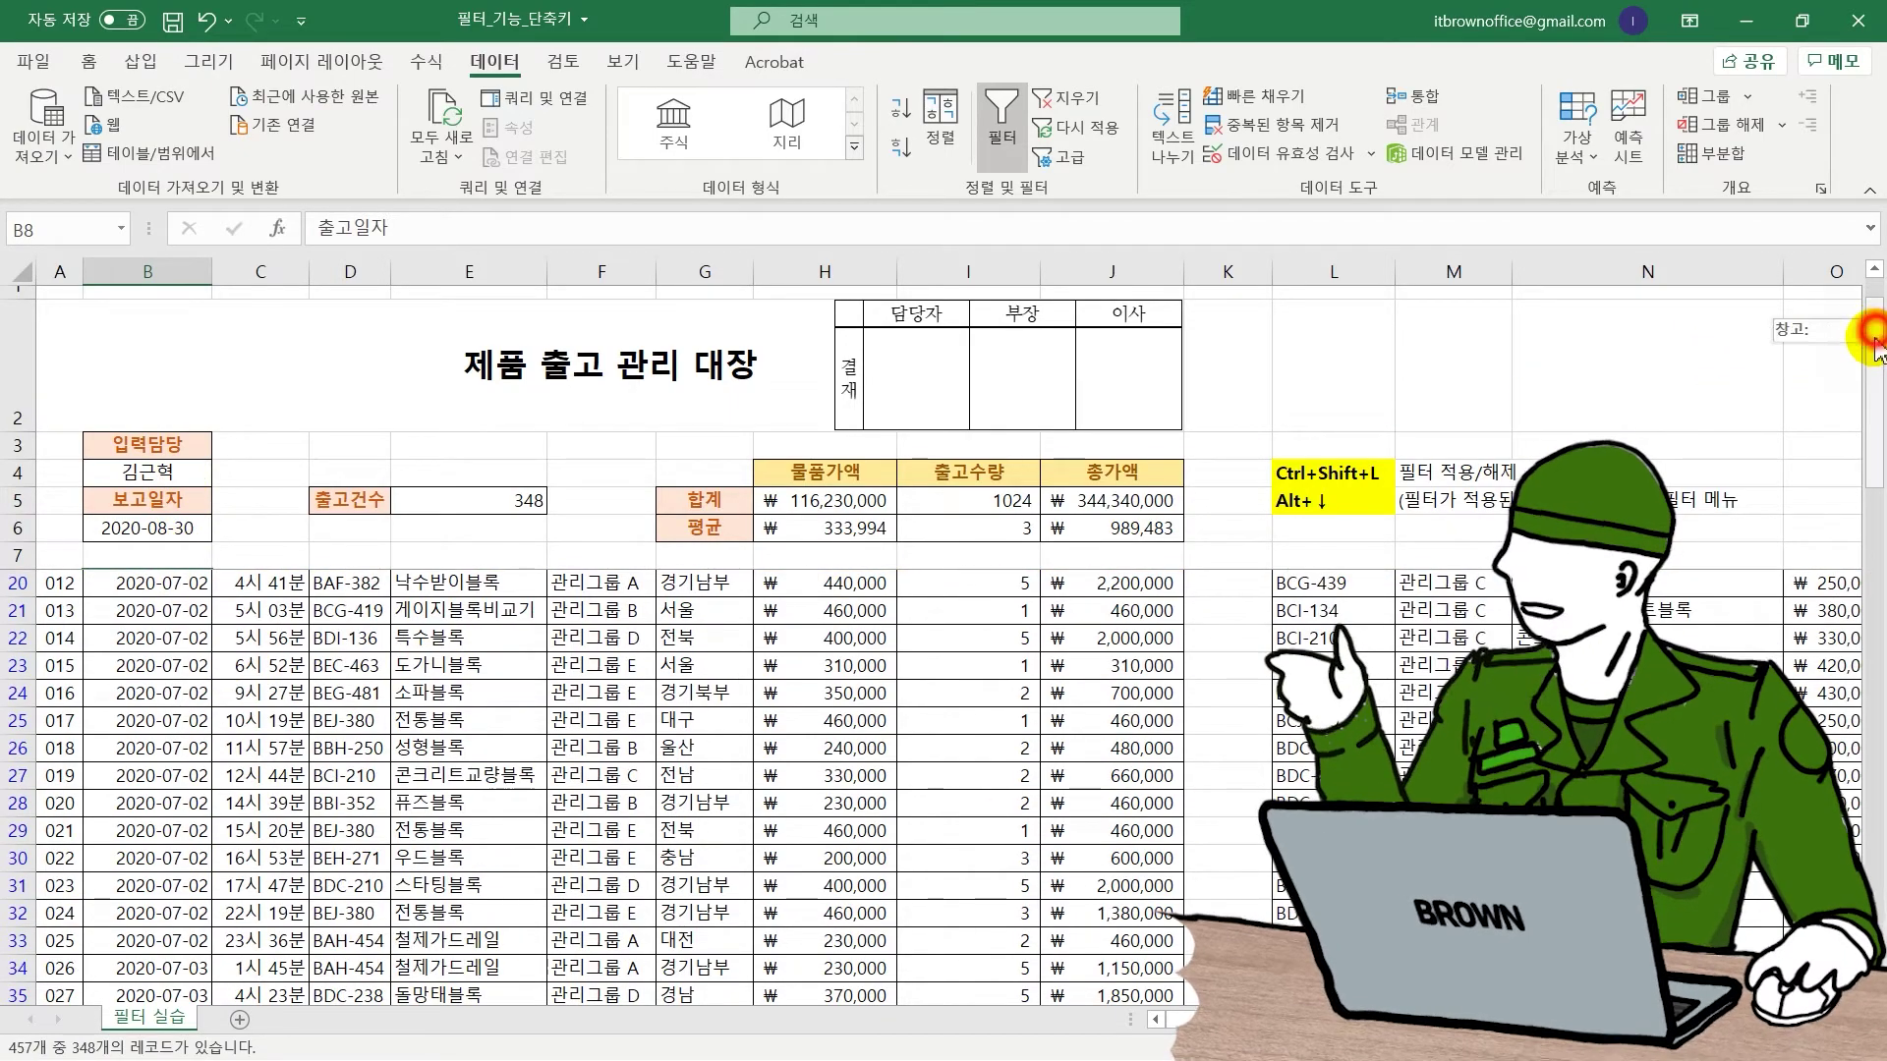
pyautogui.moveTo(1876, 334); pyautogui.dragTo(1872, 878)
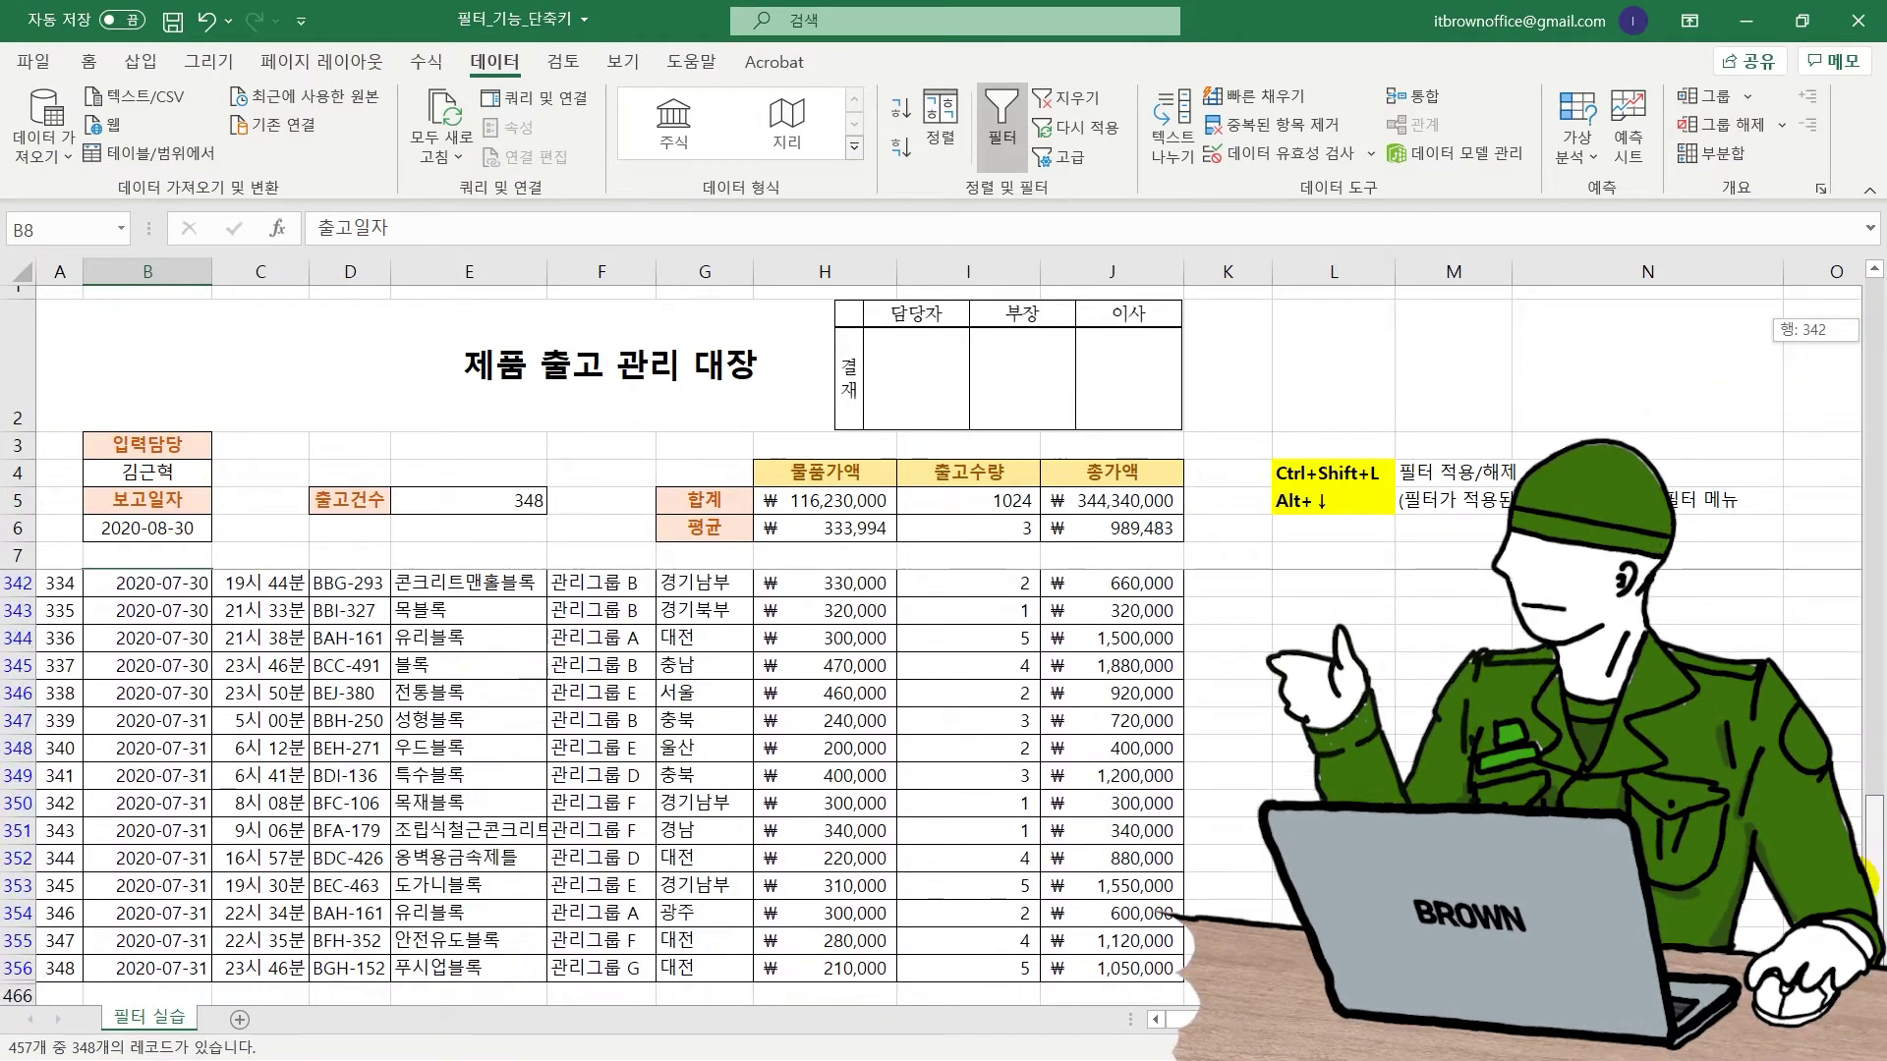
pyautogui.click(172, 697)
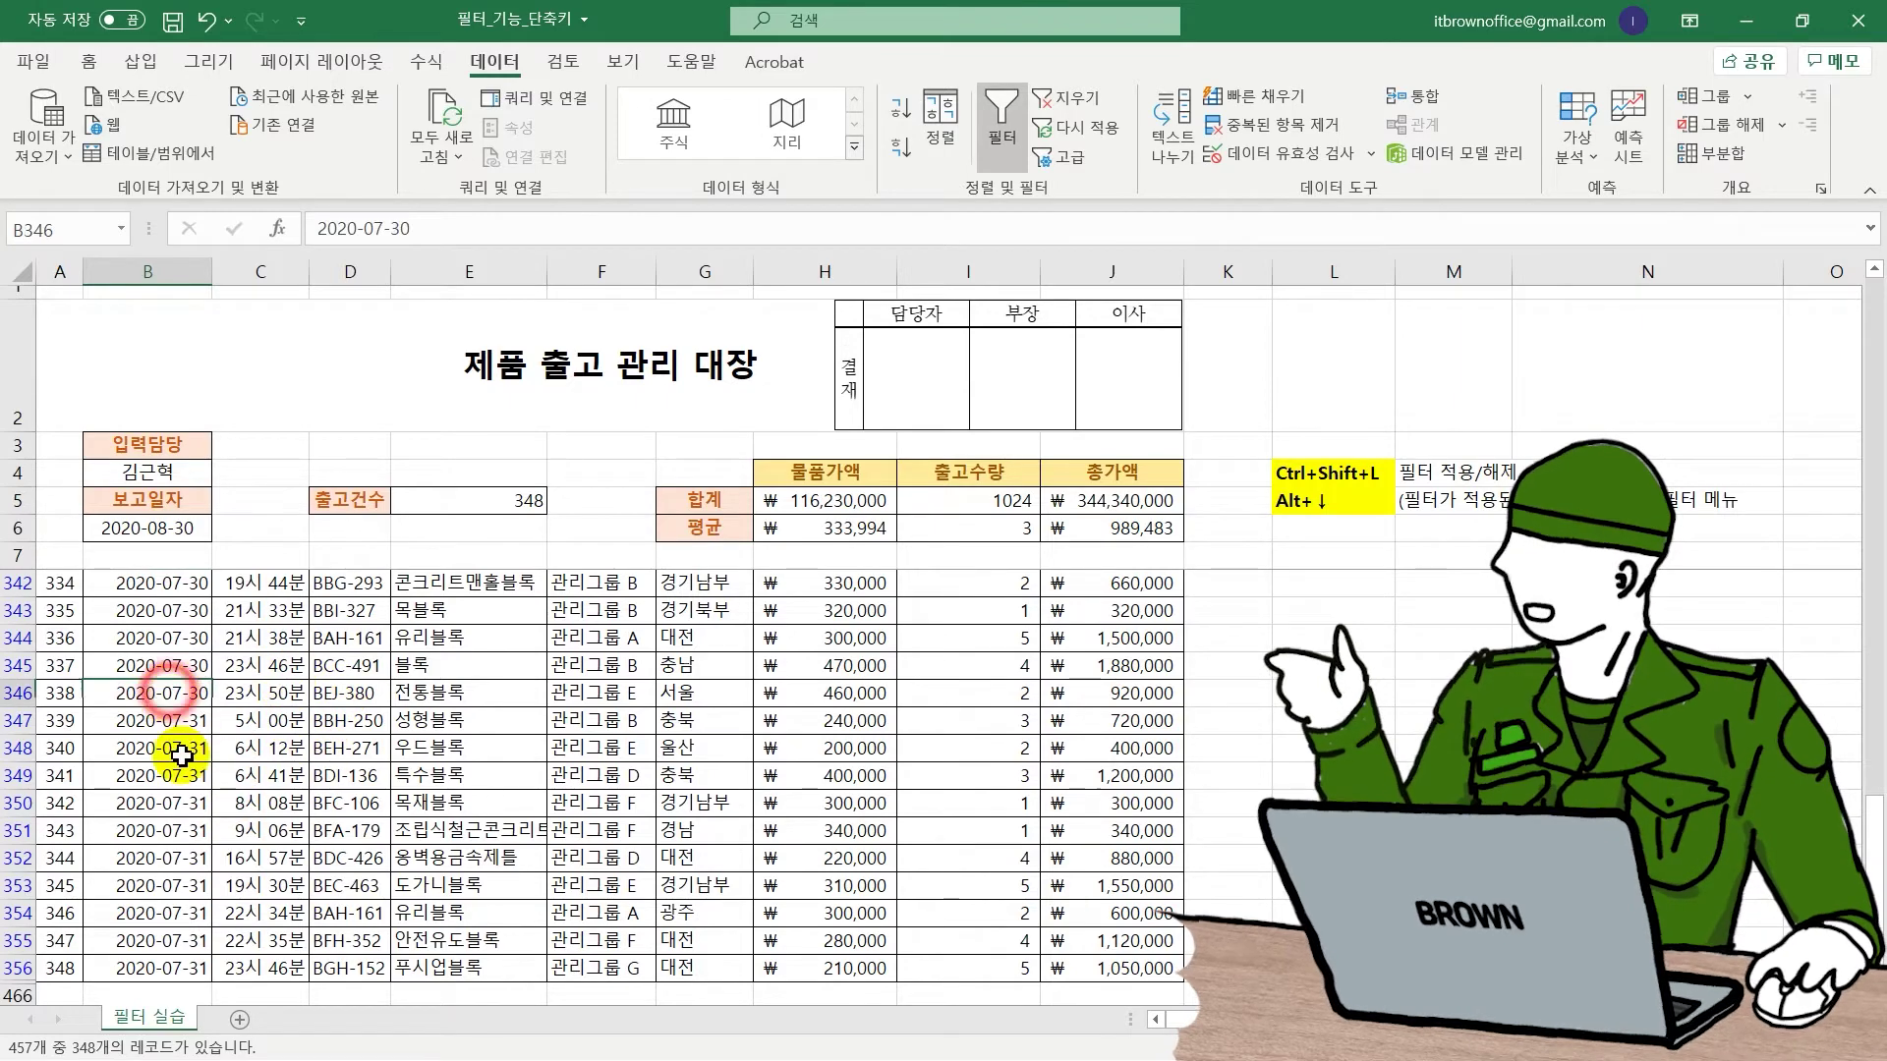
pyautogui.hotkey('ctrl', 'Up')
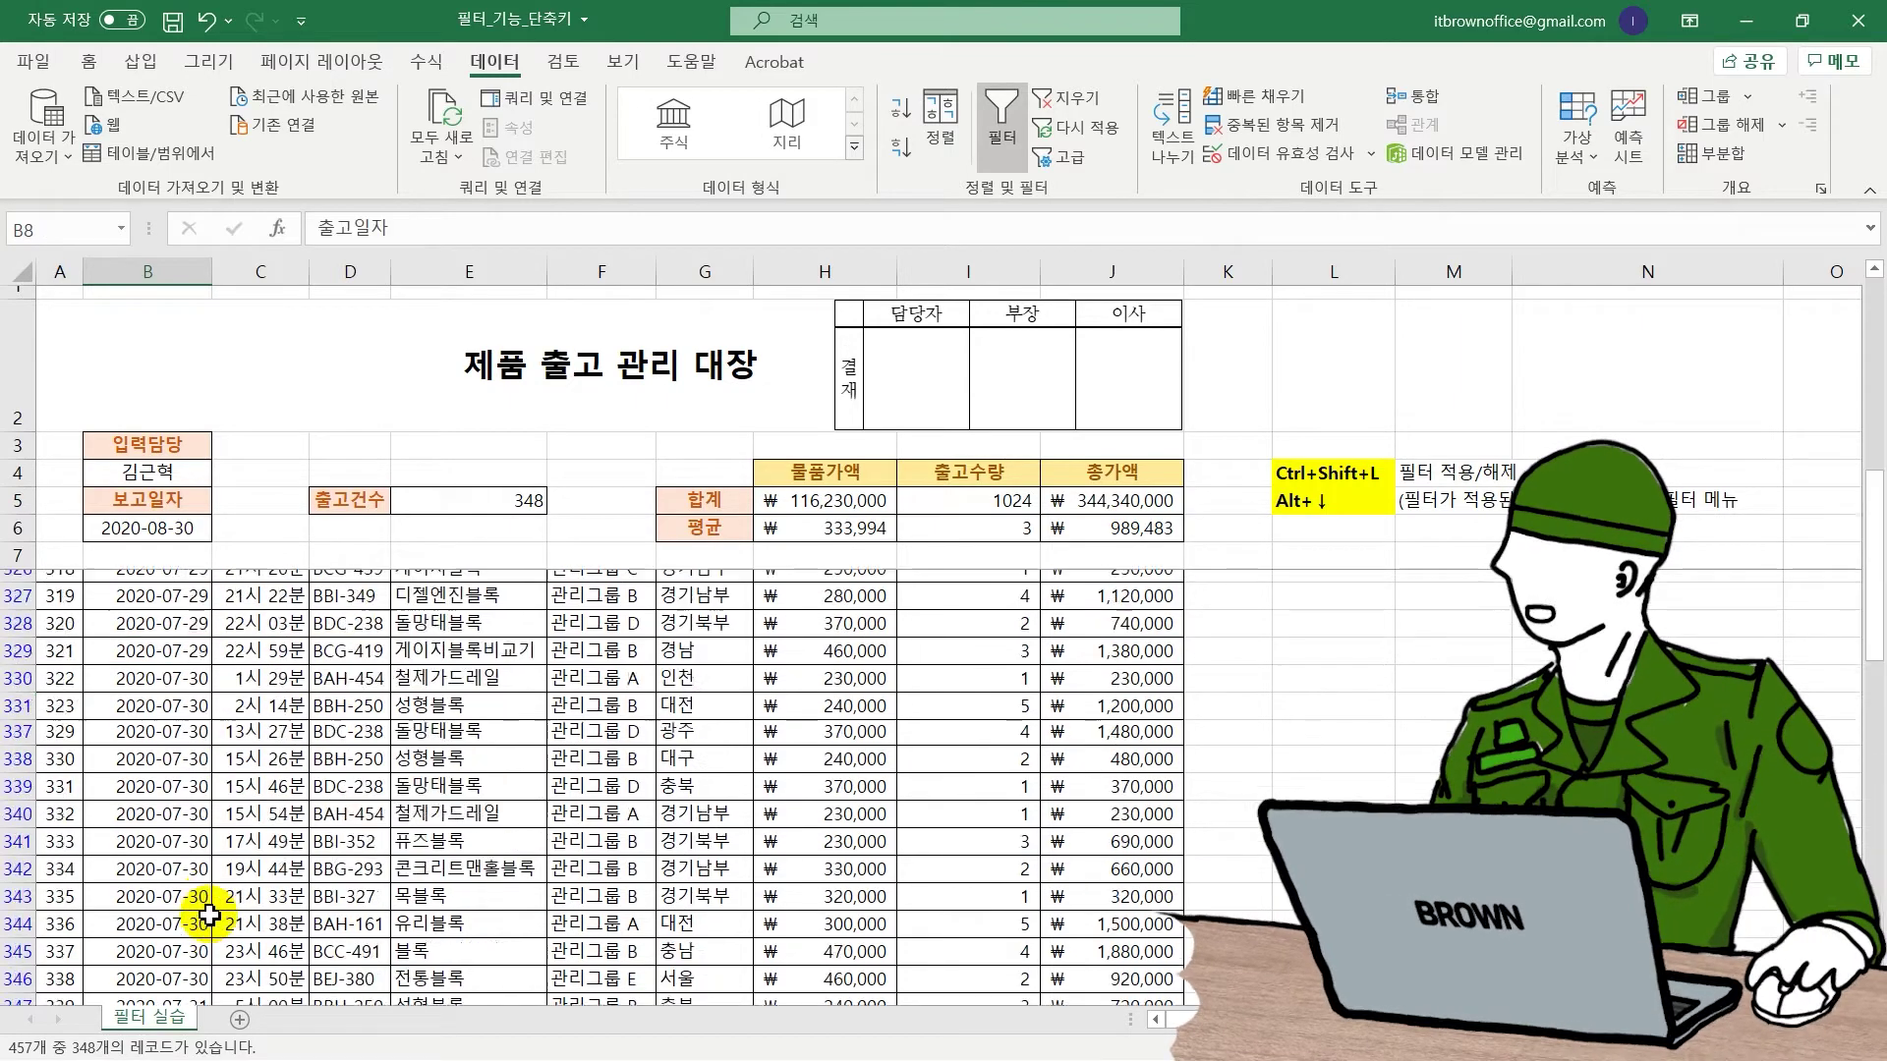
pyautogui.hotkey('alt', 'Down')
pyautogui.press('Down')
pyautogui.press('Down')
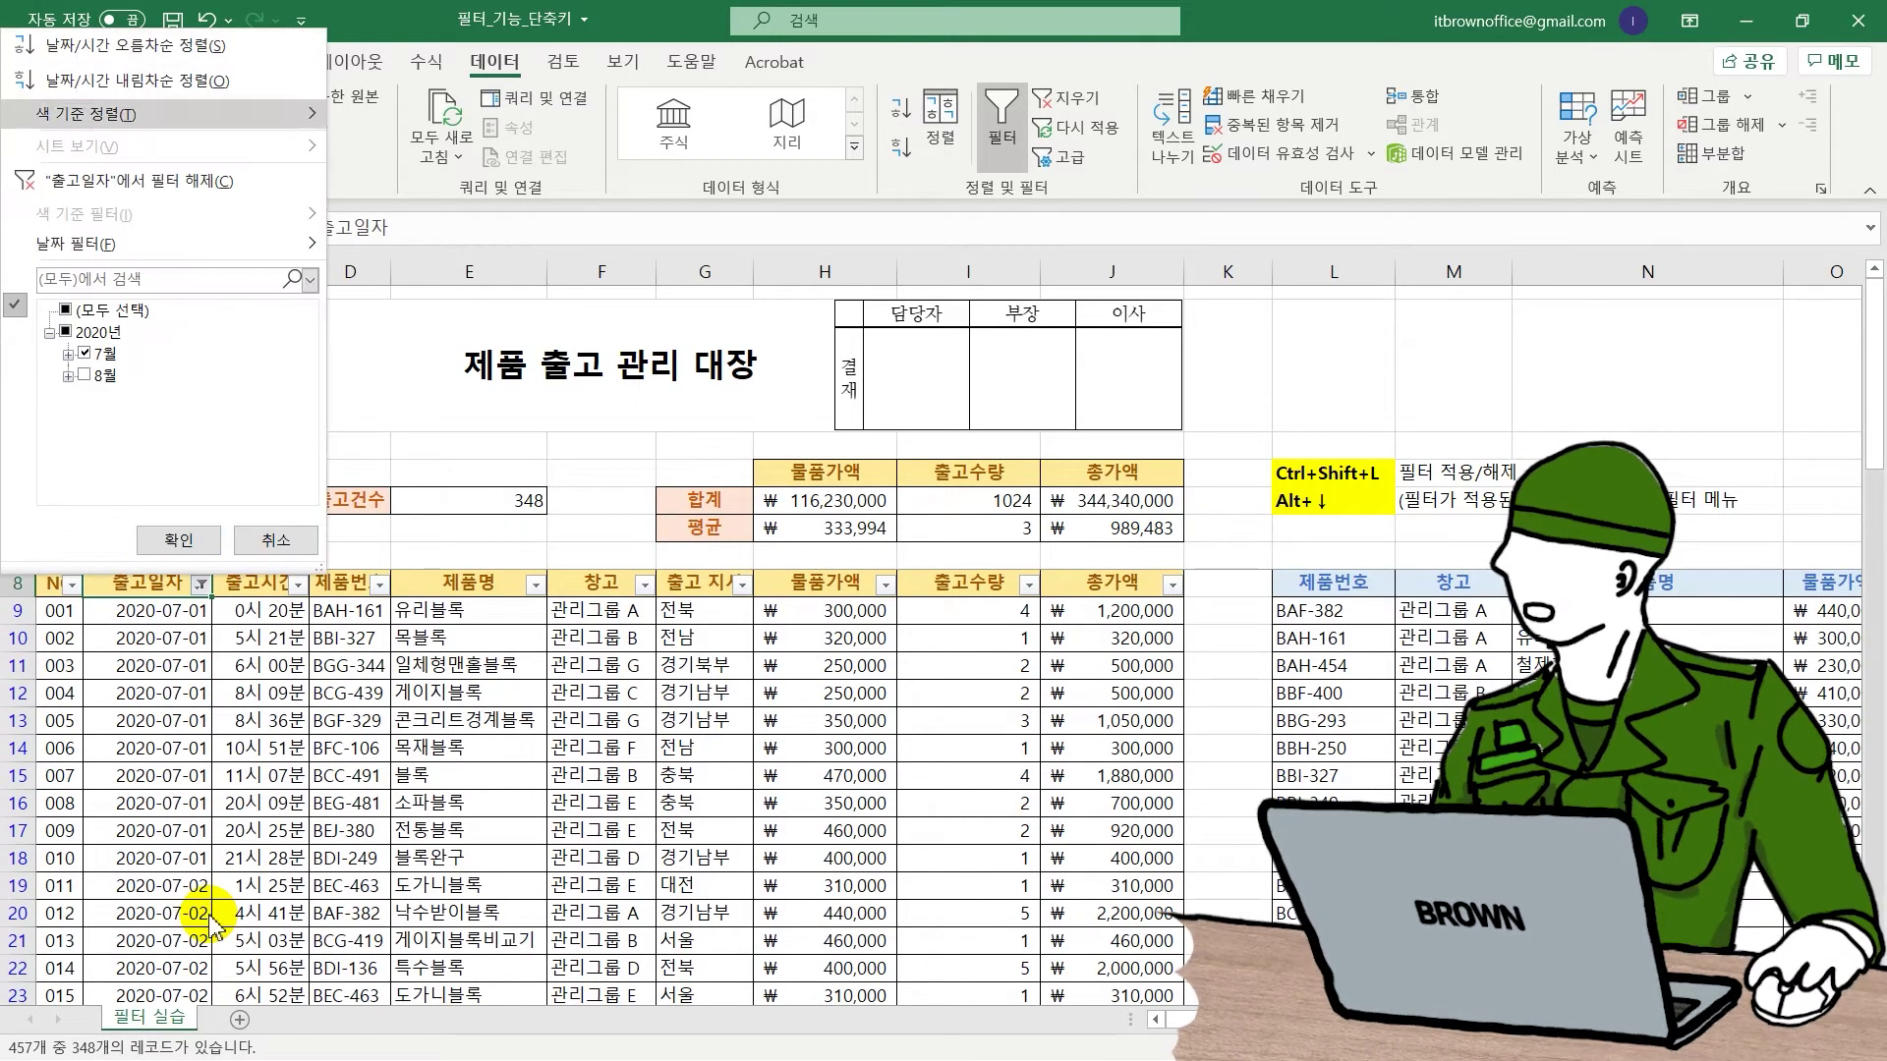
# Clear the July filter, then apply 날짜 필터 > 이번 달 showing 109 August records.
pyautogui.press('Down')
pyautogui.press('Down')
pyautogui.press('Return')
pyautogui.hotkey('alt', 'Down')
pyautogui.press('Down')
pyautogui.press('Down')
pyautogui.press('Down')
pyautogui.press('Down')
pyautogui.press('Down')
pyautogui.press('Down')
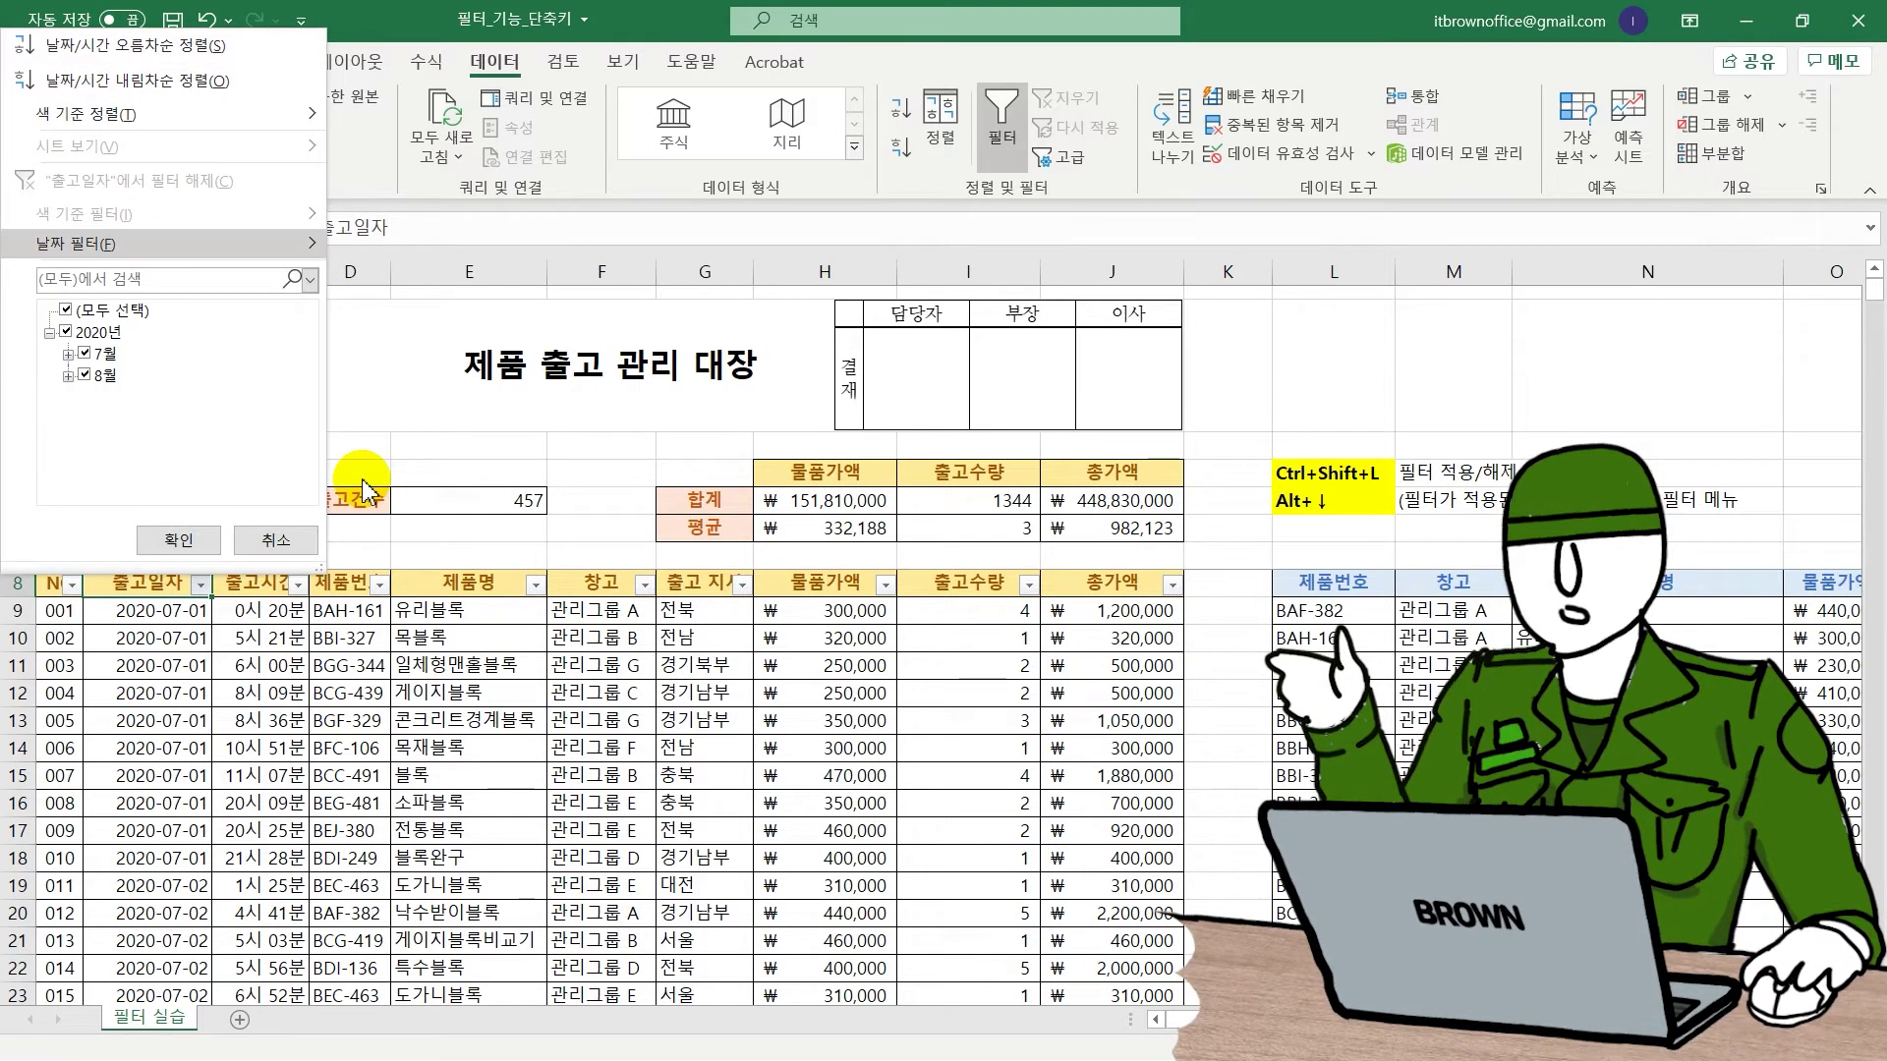
pyautogui.press('Right')
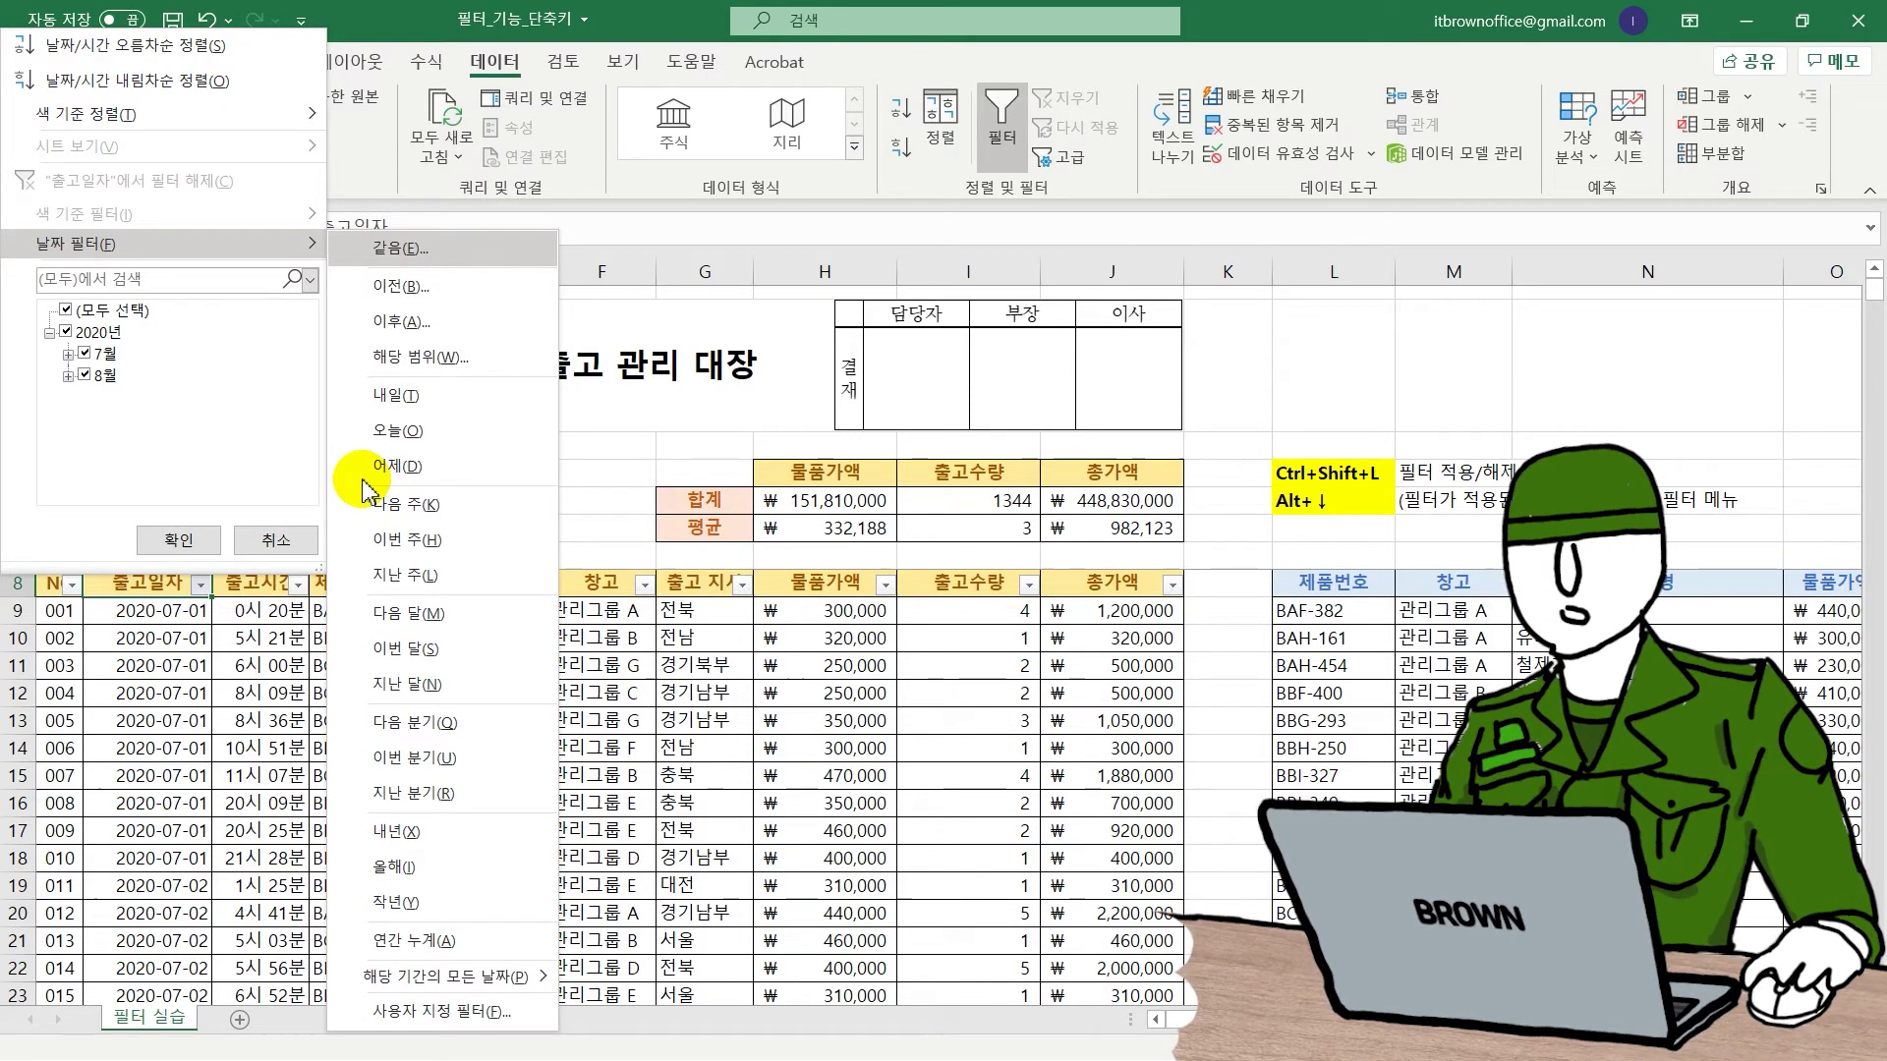
pyautogui.press('Down')
pyautogui.press('Down')
pyautogui.press('Down')
pyautogui.press('Down')
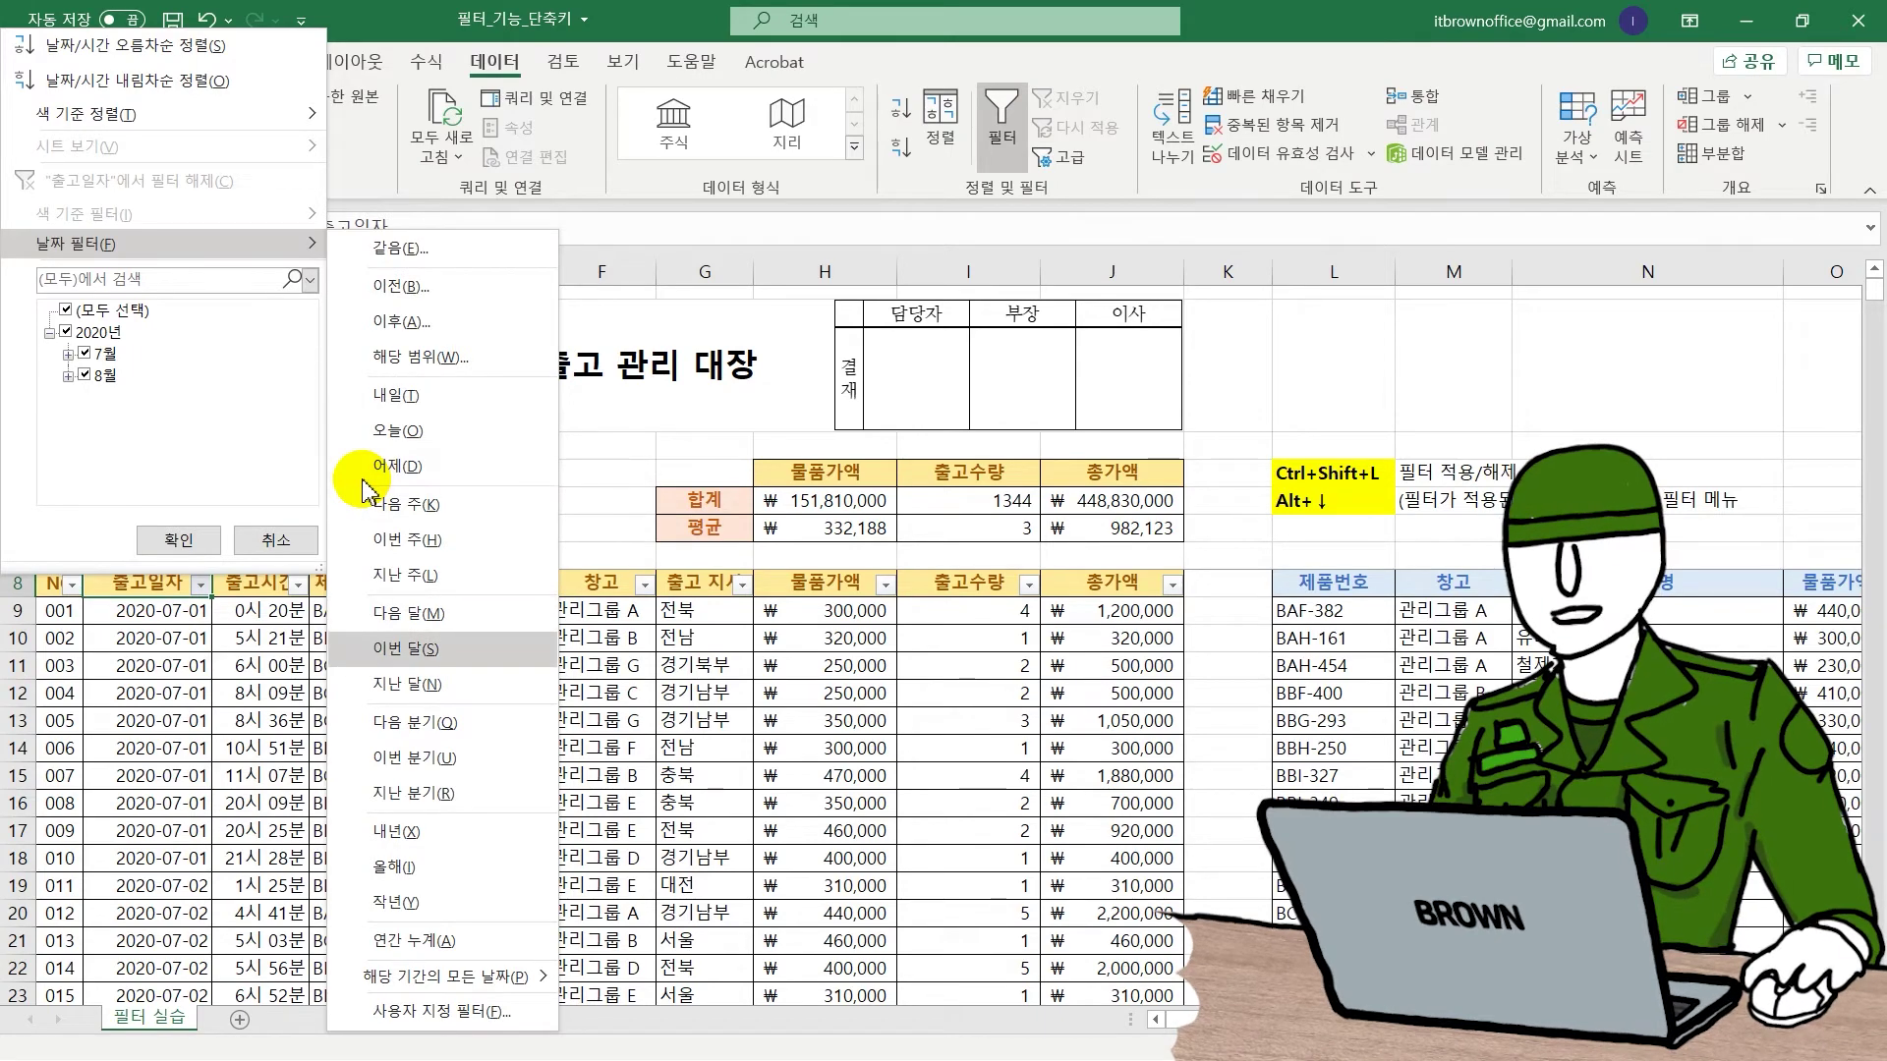
pyautogui.press('Return')
# Clear the this-month date filter so all 457 records show again.
pyautogui.press('Down')
pyautogui.press('Down')
pyautogui.press('Down')
pyautogui.press('Down')
pyautogui.press('Down')
pyautogui.press('Down')
pyautogui.press('Up')
pyautogui.press('Up')
pyautogui.press('Up')
pyautogui.press('Up')
pyautogui.press('Up')
pyautogui.press('Up')
pyautogui.hotkey('alt', 'Down')
pyautogui.press('Down')
pyautogui.press('Down')
pyautogui.press('Down')
pyautogui.press('Down')
pyautogui.press('Down')
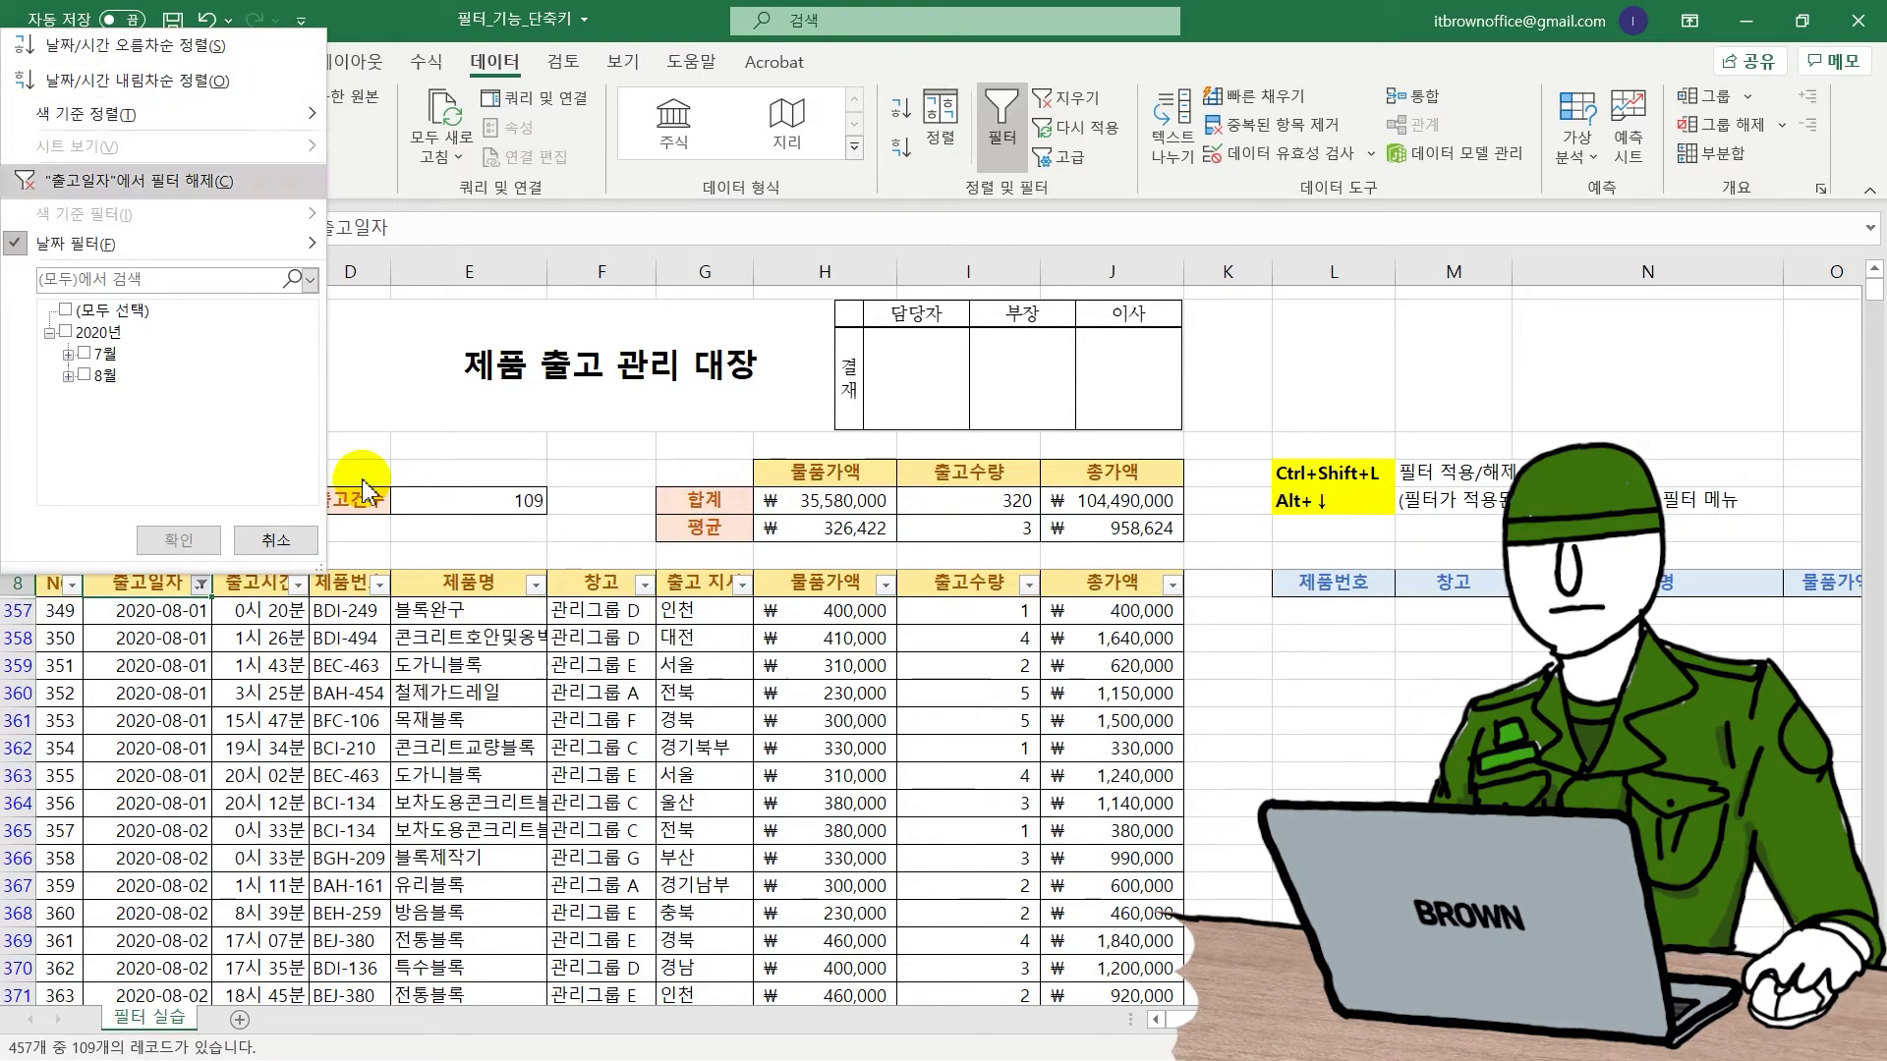
pyautogui.press('Return')
pyautogui.hotkey('alt', 'Down')
pyautogui.press('Down')
pyautogui.press('Down')
pyautogui.press('Down')
pyautogui.press('Down')
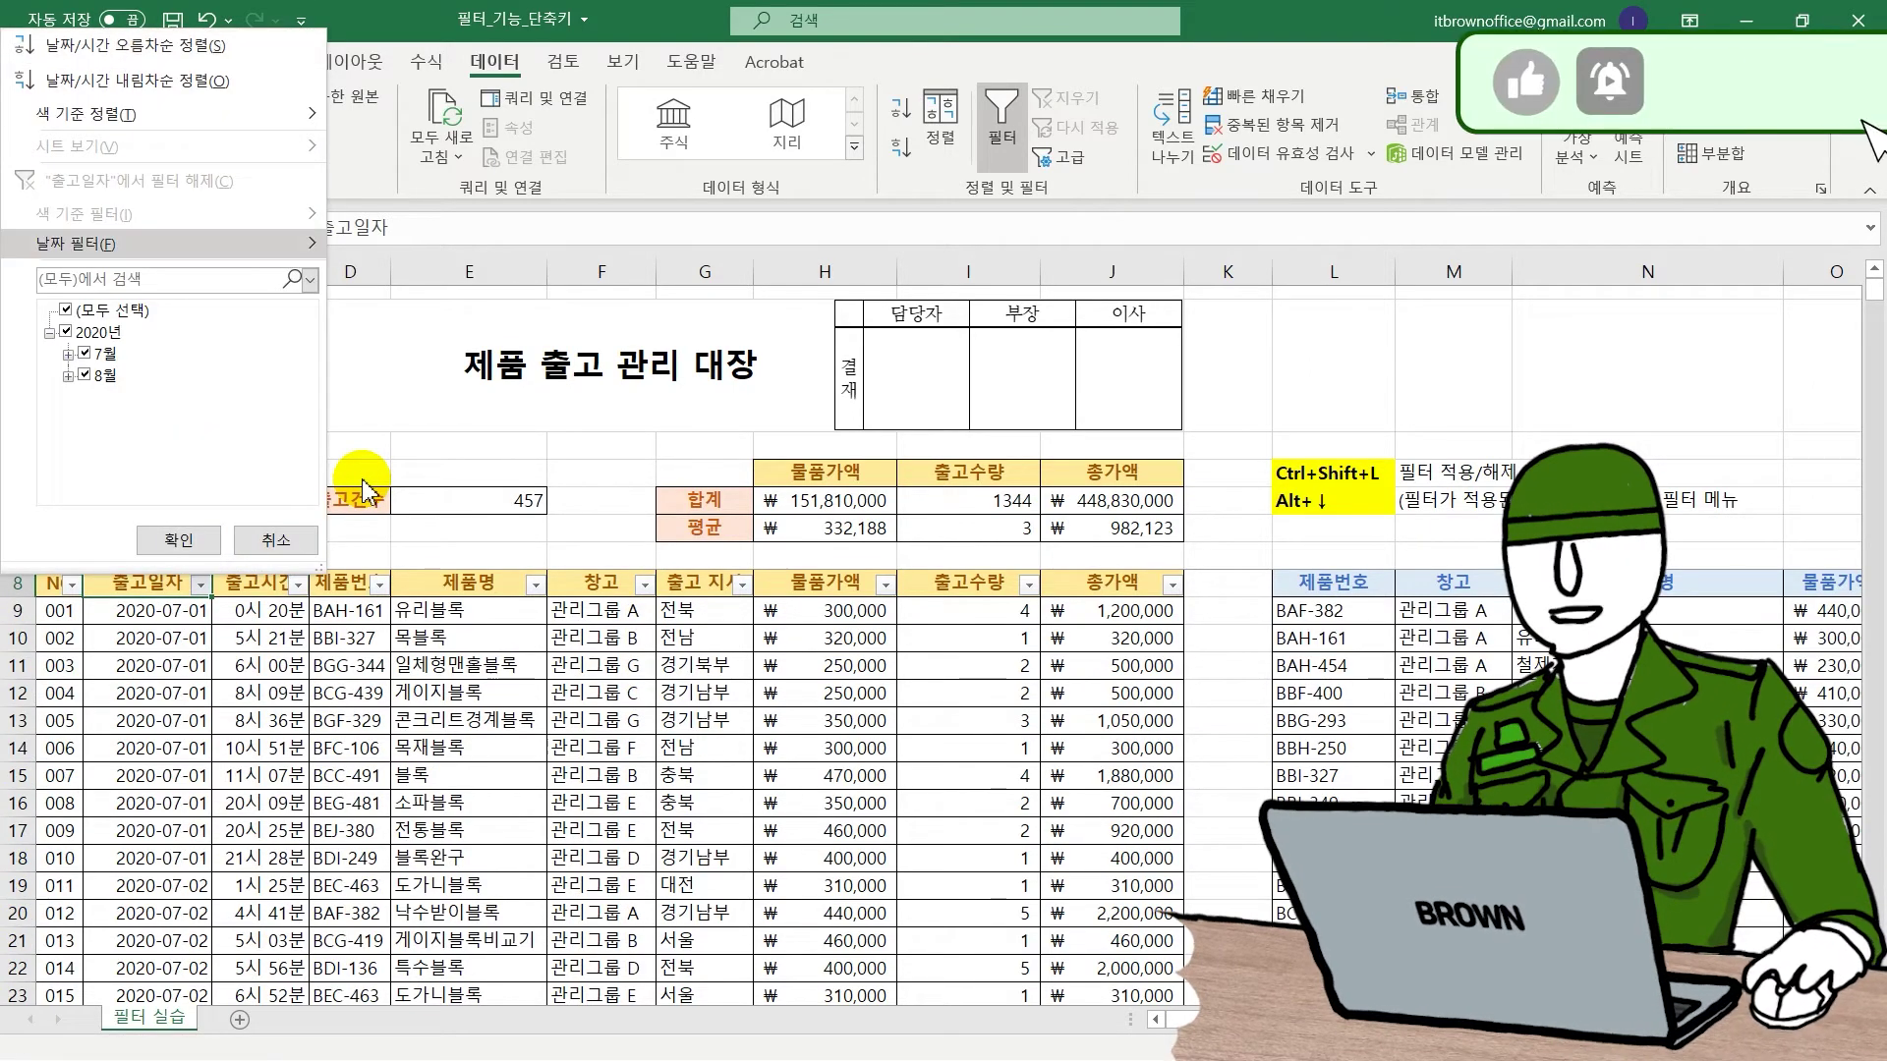
# Browse the 해당 기간의 모든 날짜 quarters and months, then dismiss the menu without filtering.
pyautogui.press('Right')
pyautogui.press('Down')
pyautogui.press('Down')
pyautogui.press('Down')
pyautogui.press('Down')
pyautogui.press('Down')
pyautogui.press('Down')
pyautogui.press('Down')
pyautogui.press('Up')
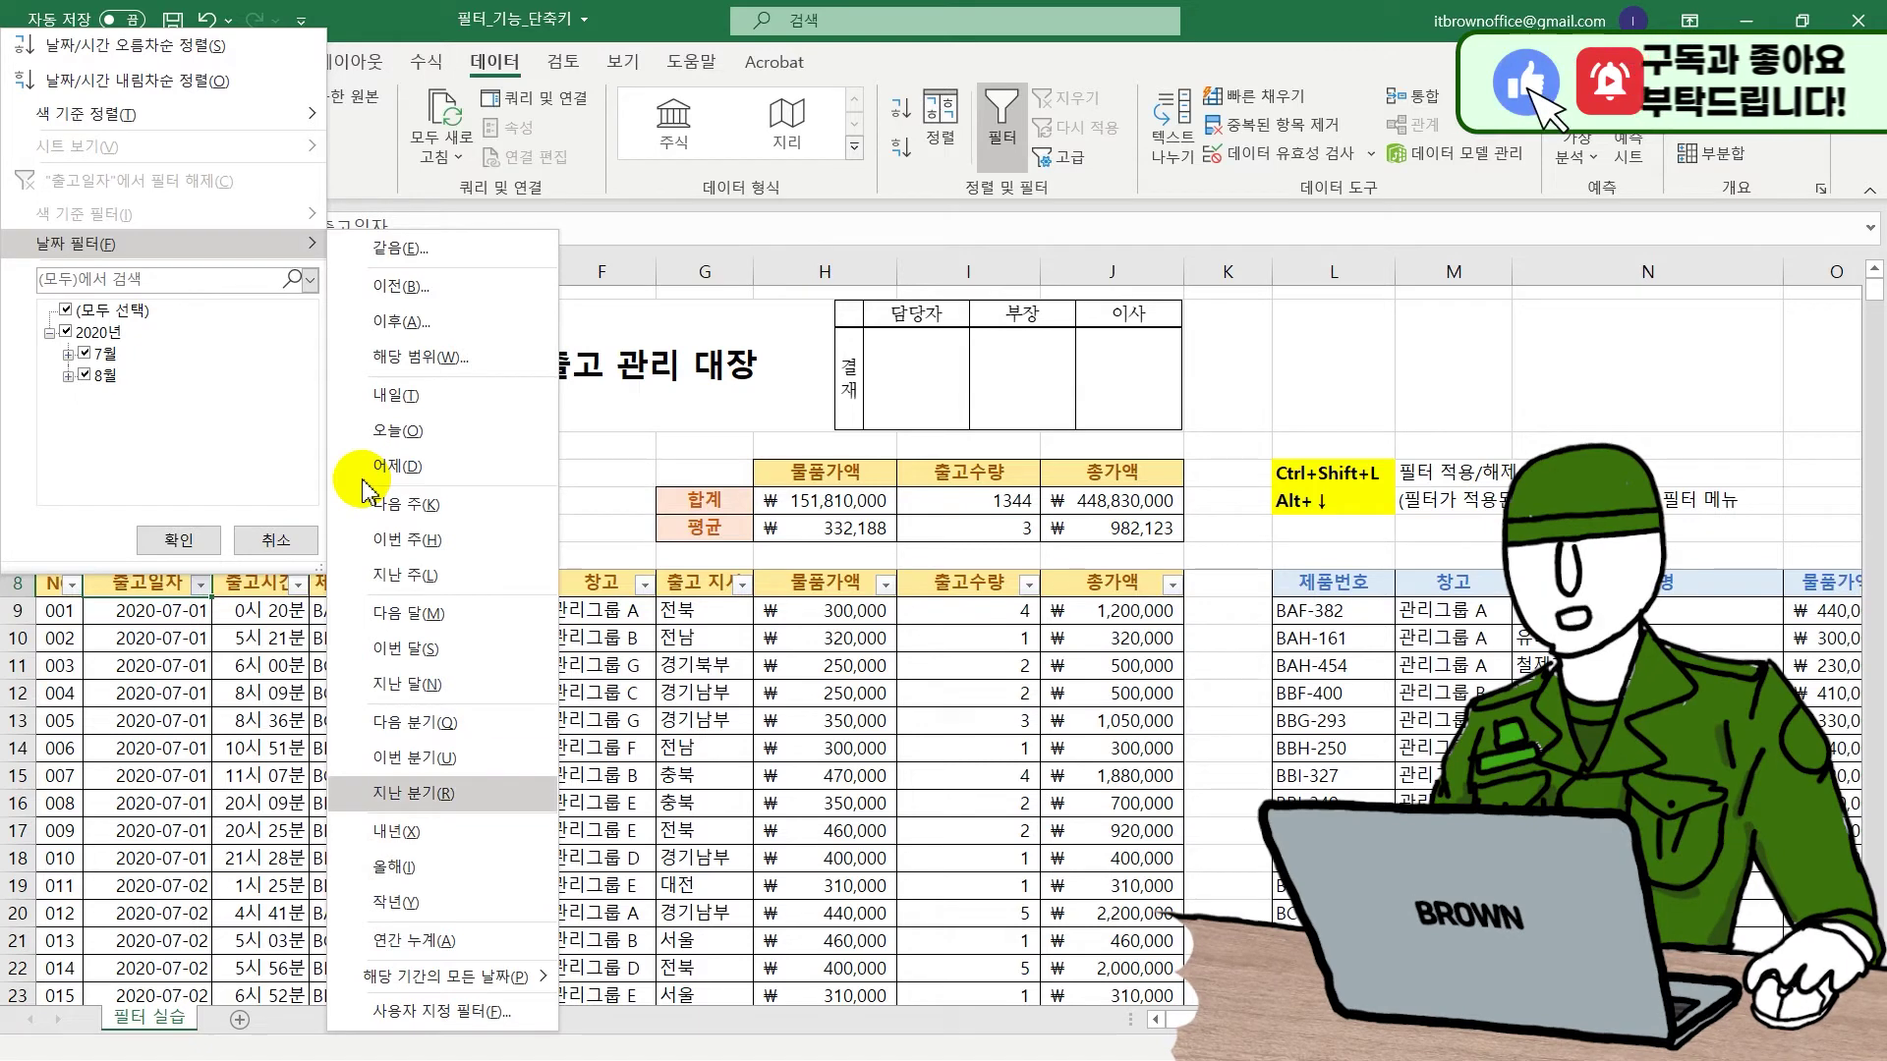
pyautogui.press('Up')
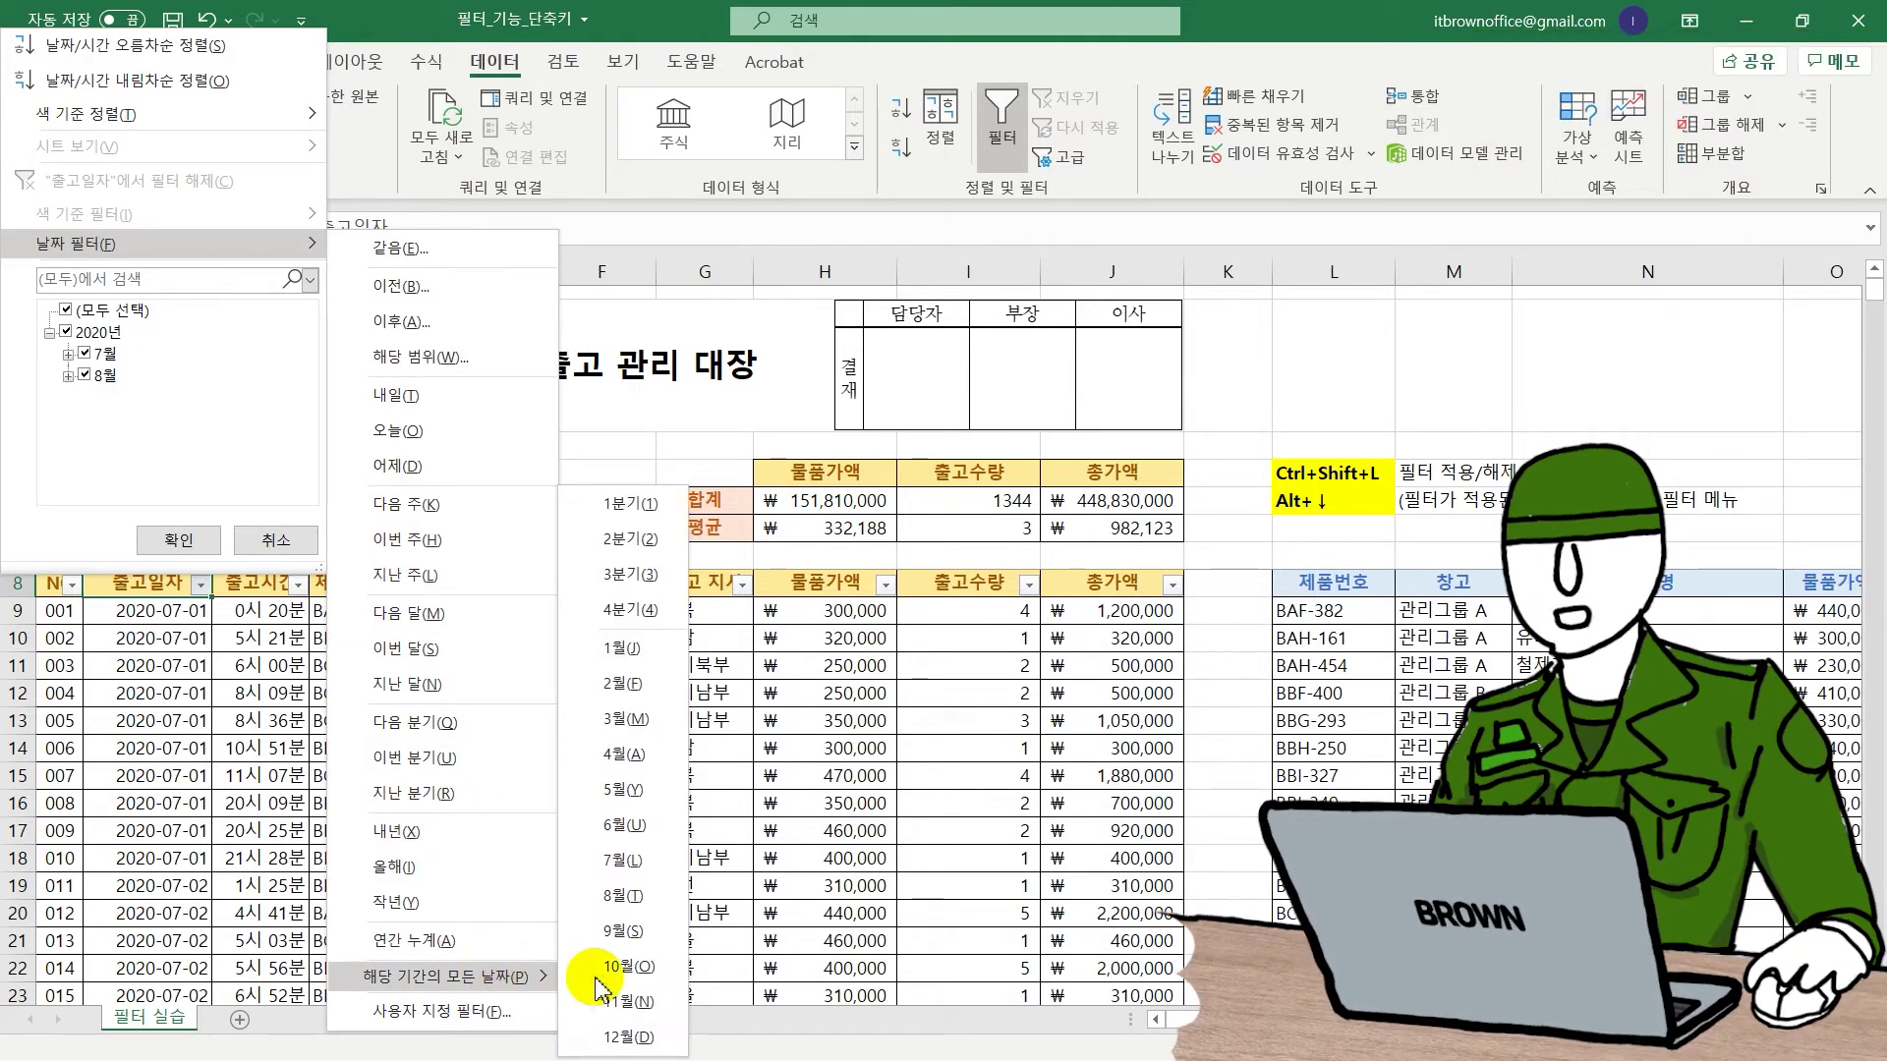
pyautogui.moveTo(445, 976)
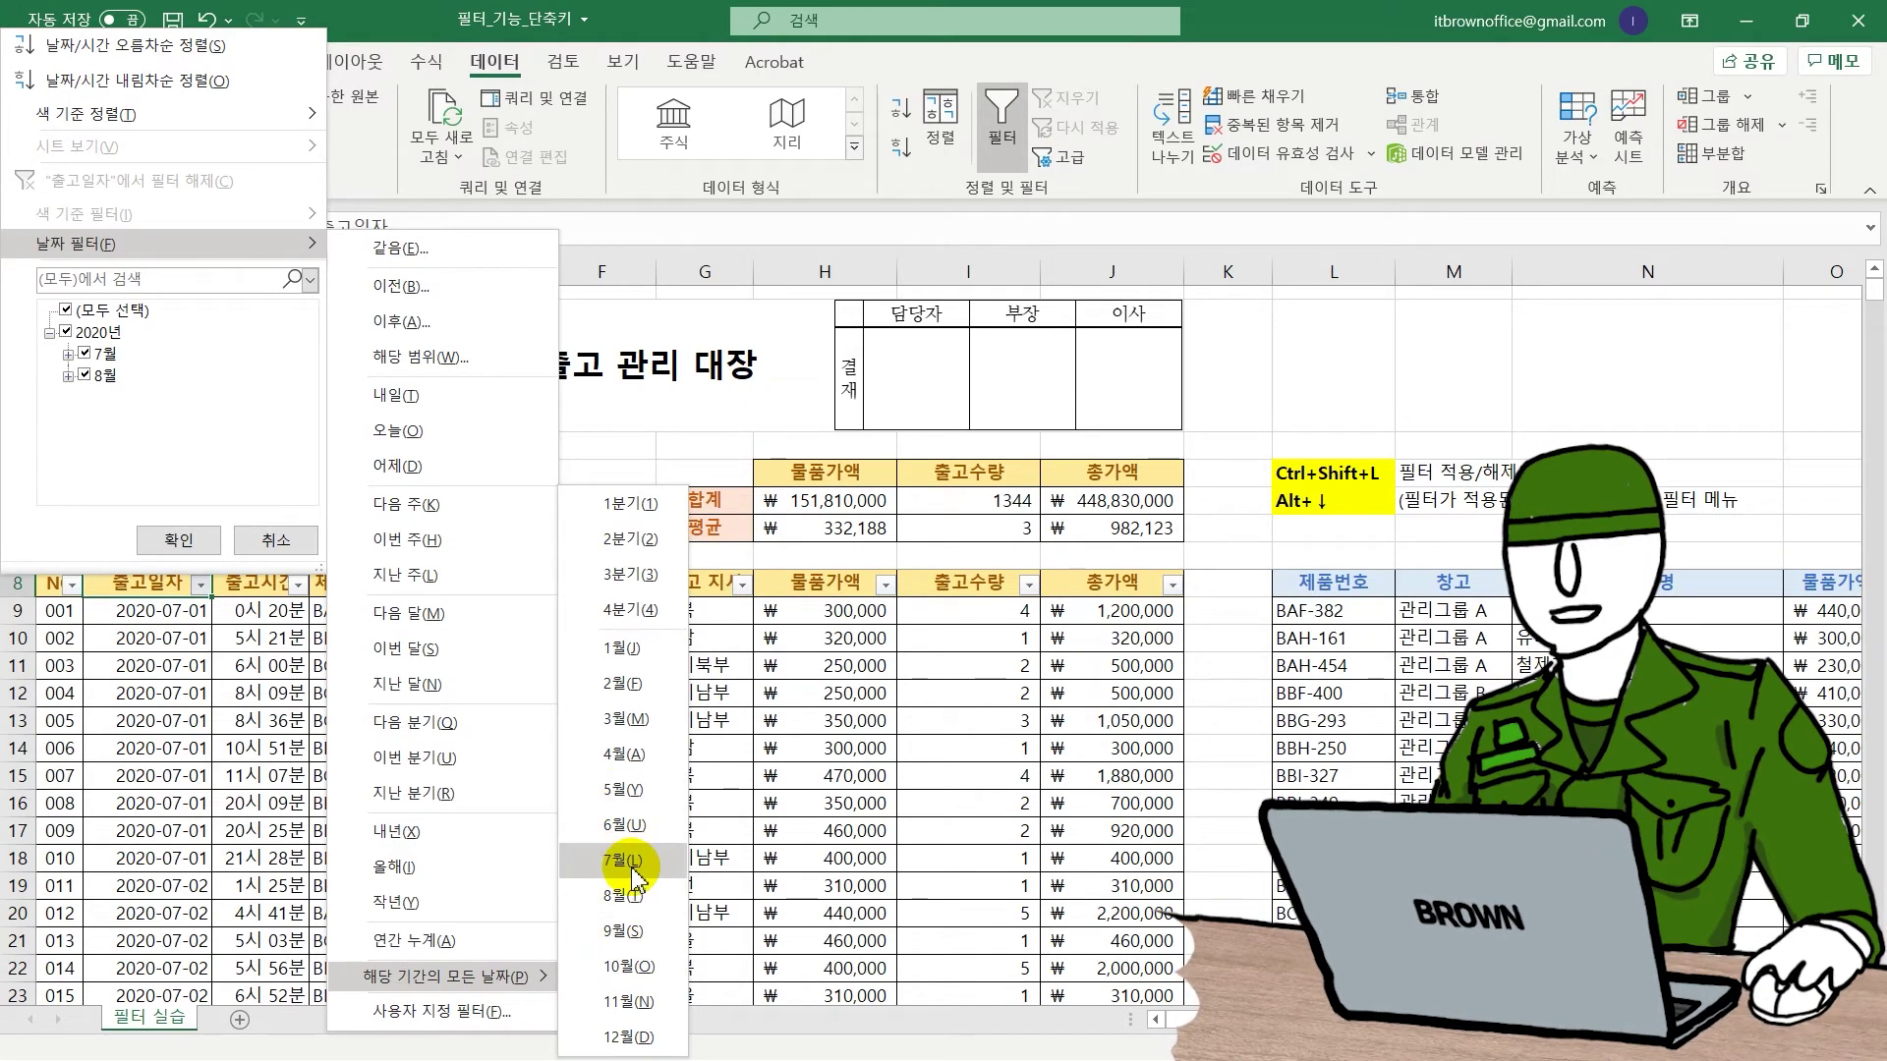
pyautogui.click(249, 744)
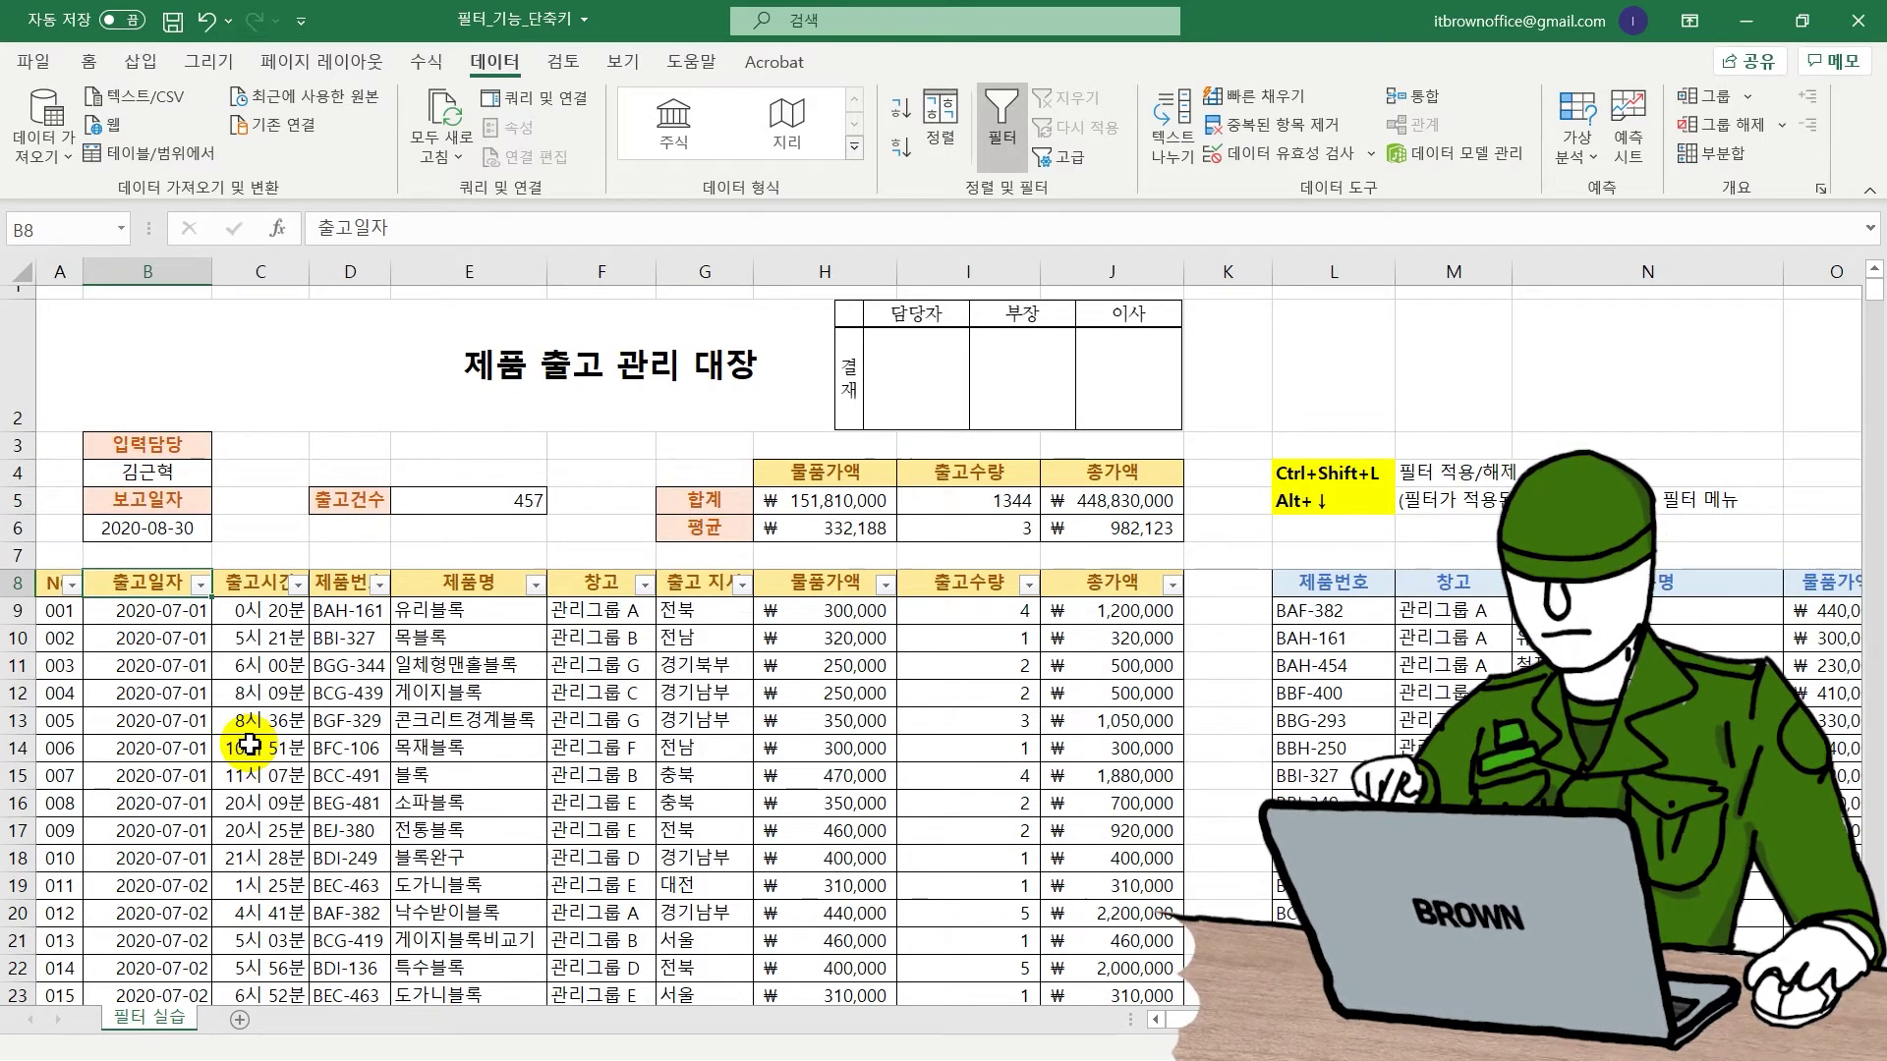
pyautogui.press('Right')
pyautogui.press('Right')
pyautogui.press('Right')
pyautogui.press('Right')
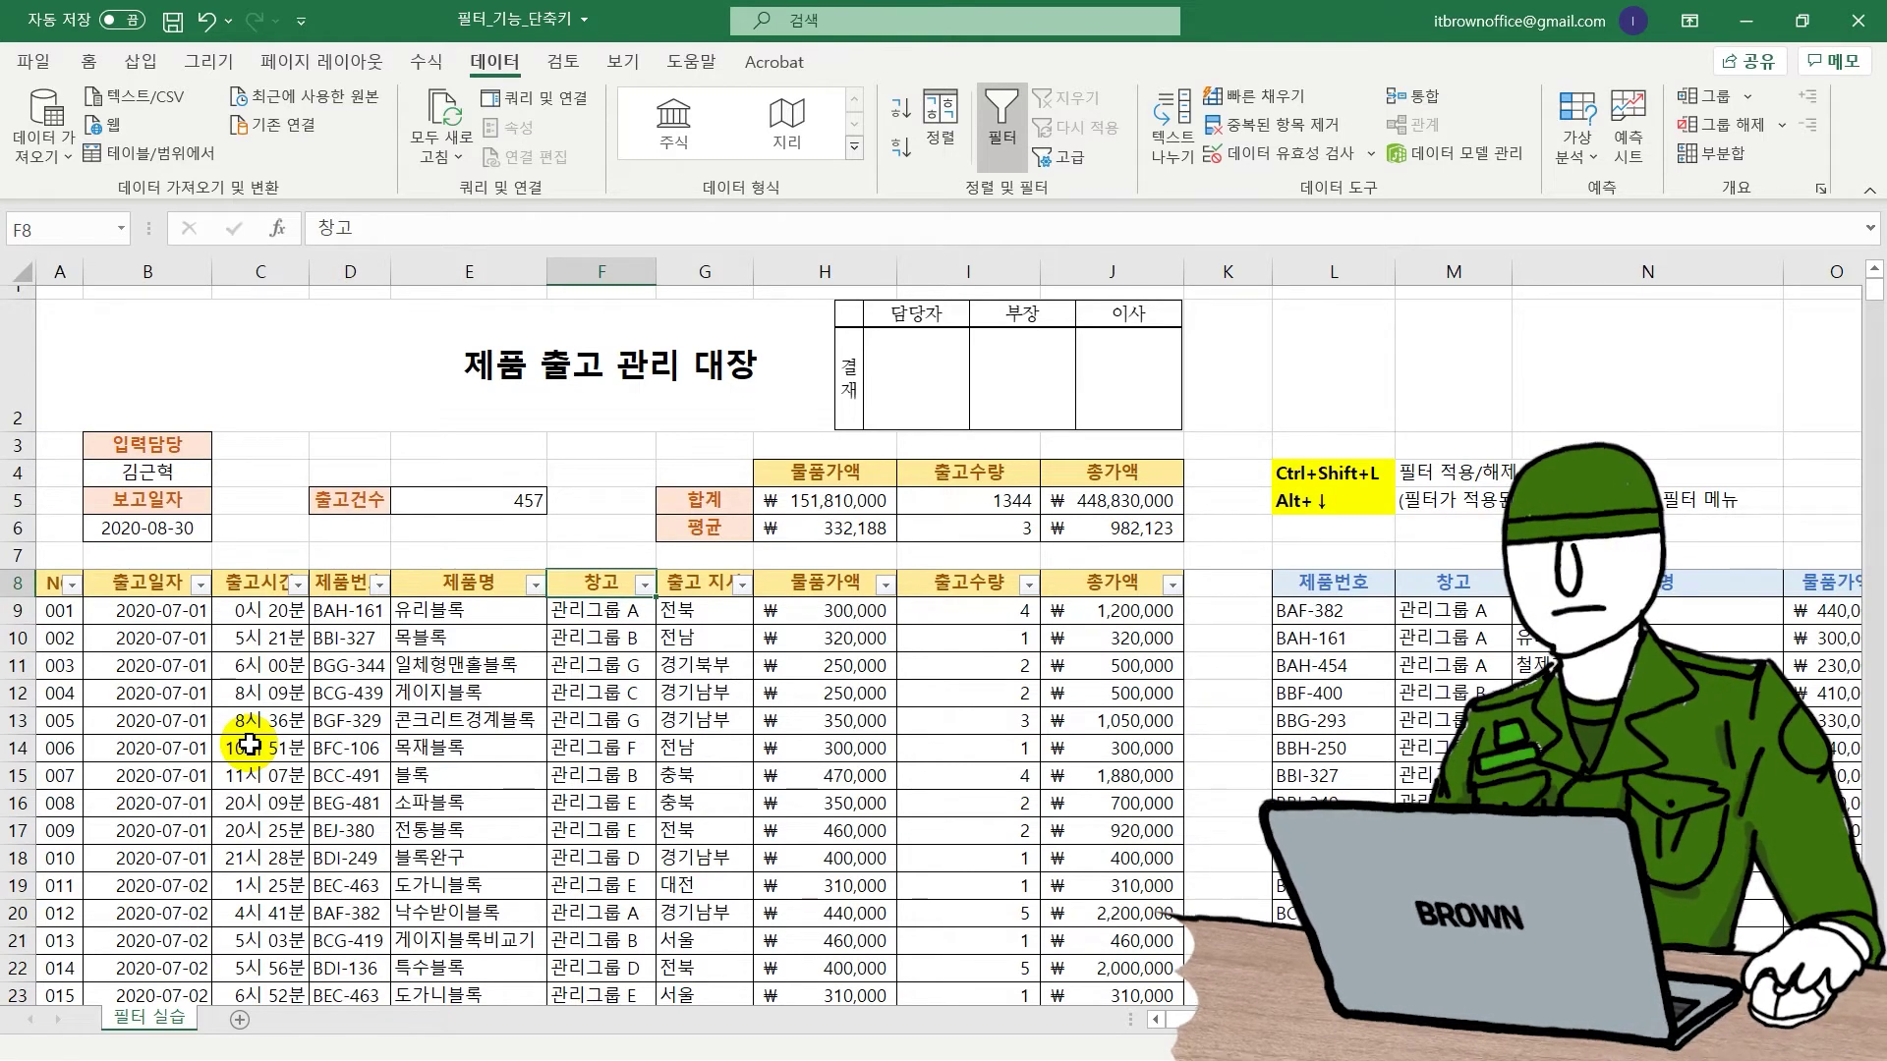
pyautogui.hotkey('ctrl', 'shift', 'l')
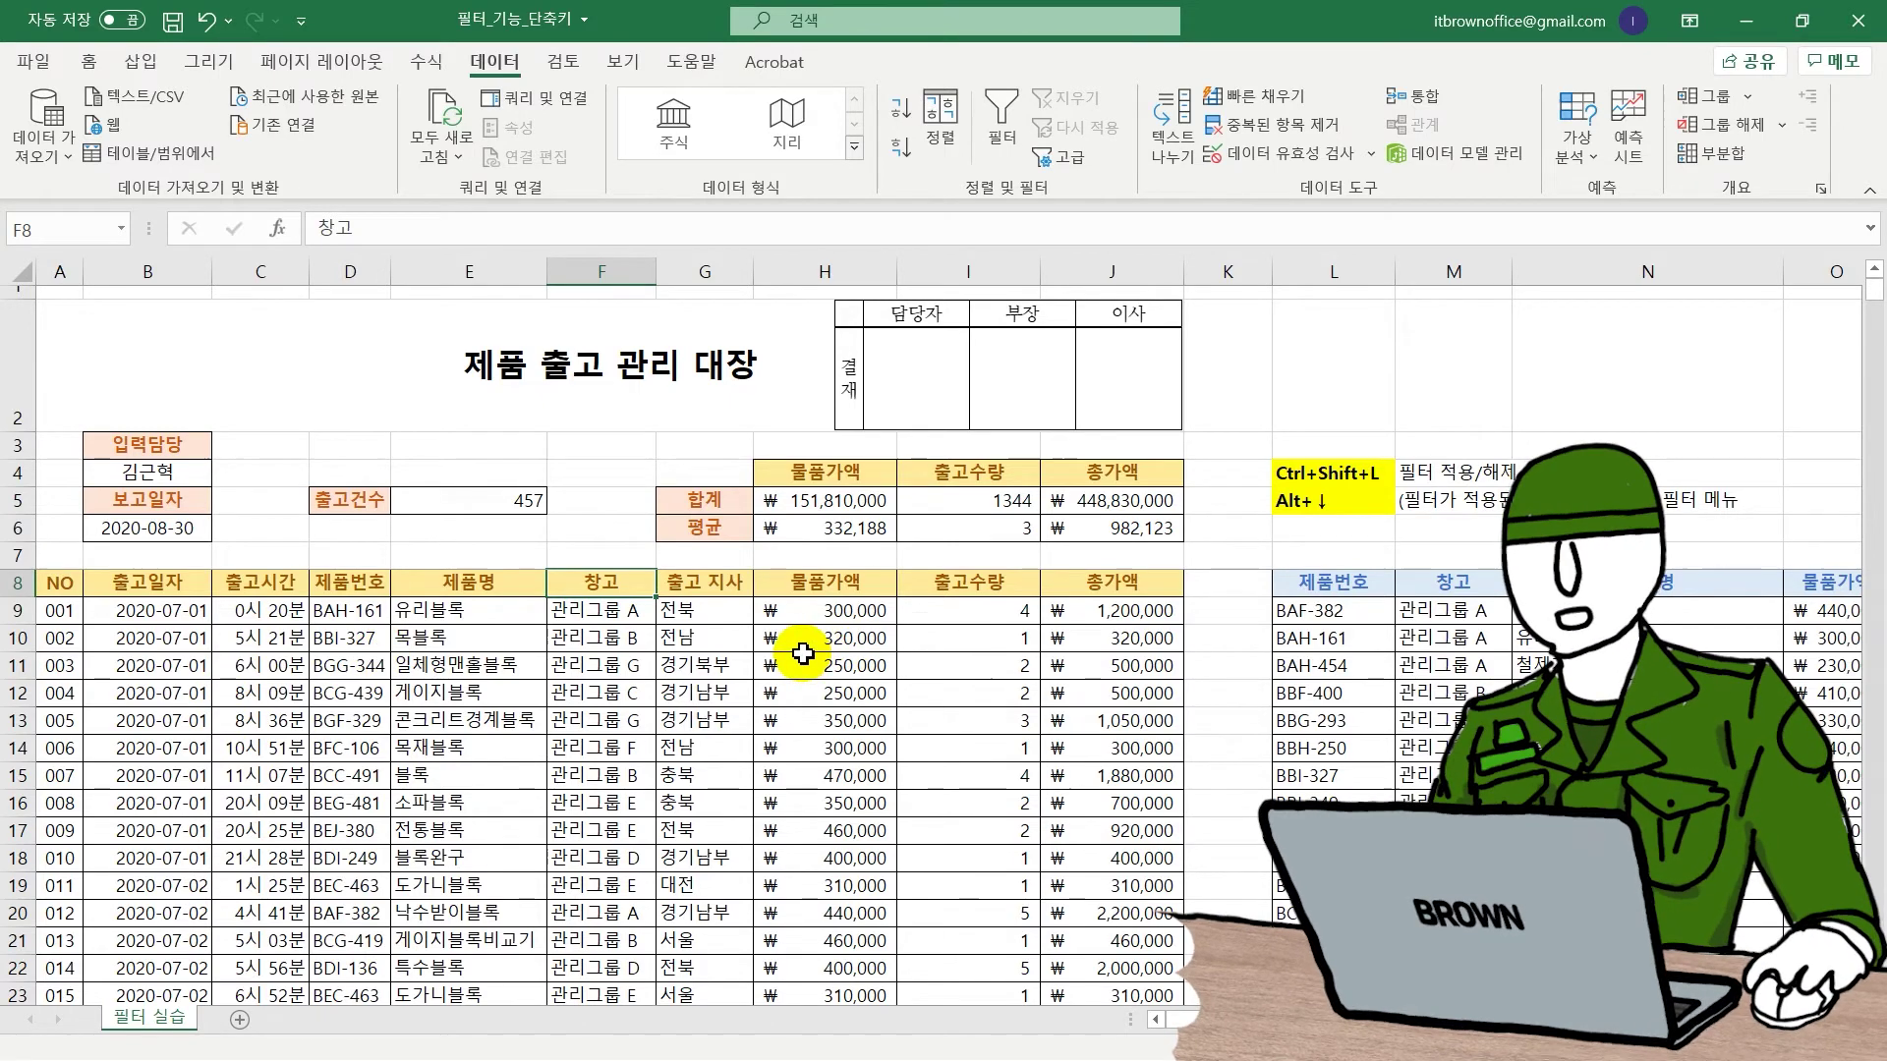
pyautogui.scroll(-2, 815, 649)
pyautogui.scroll(-3, 815, 649)
pyautogui.scroll(5, 814, 649)
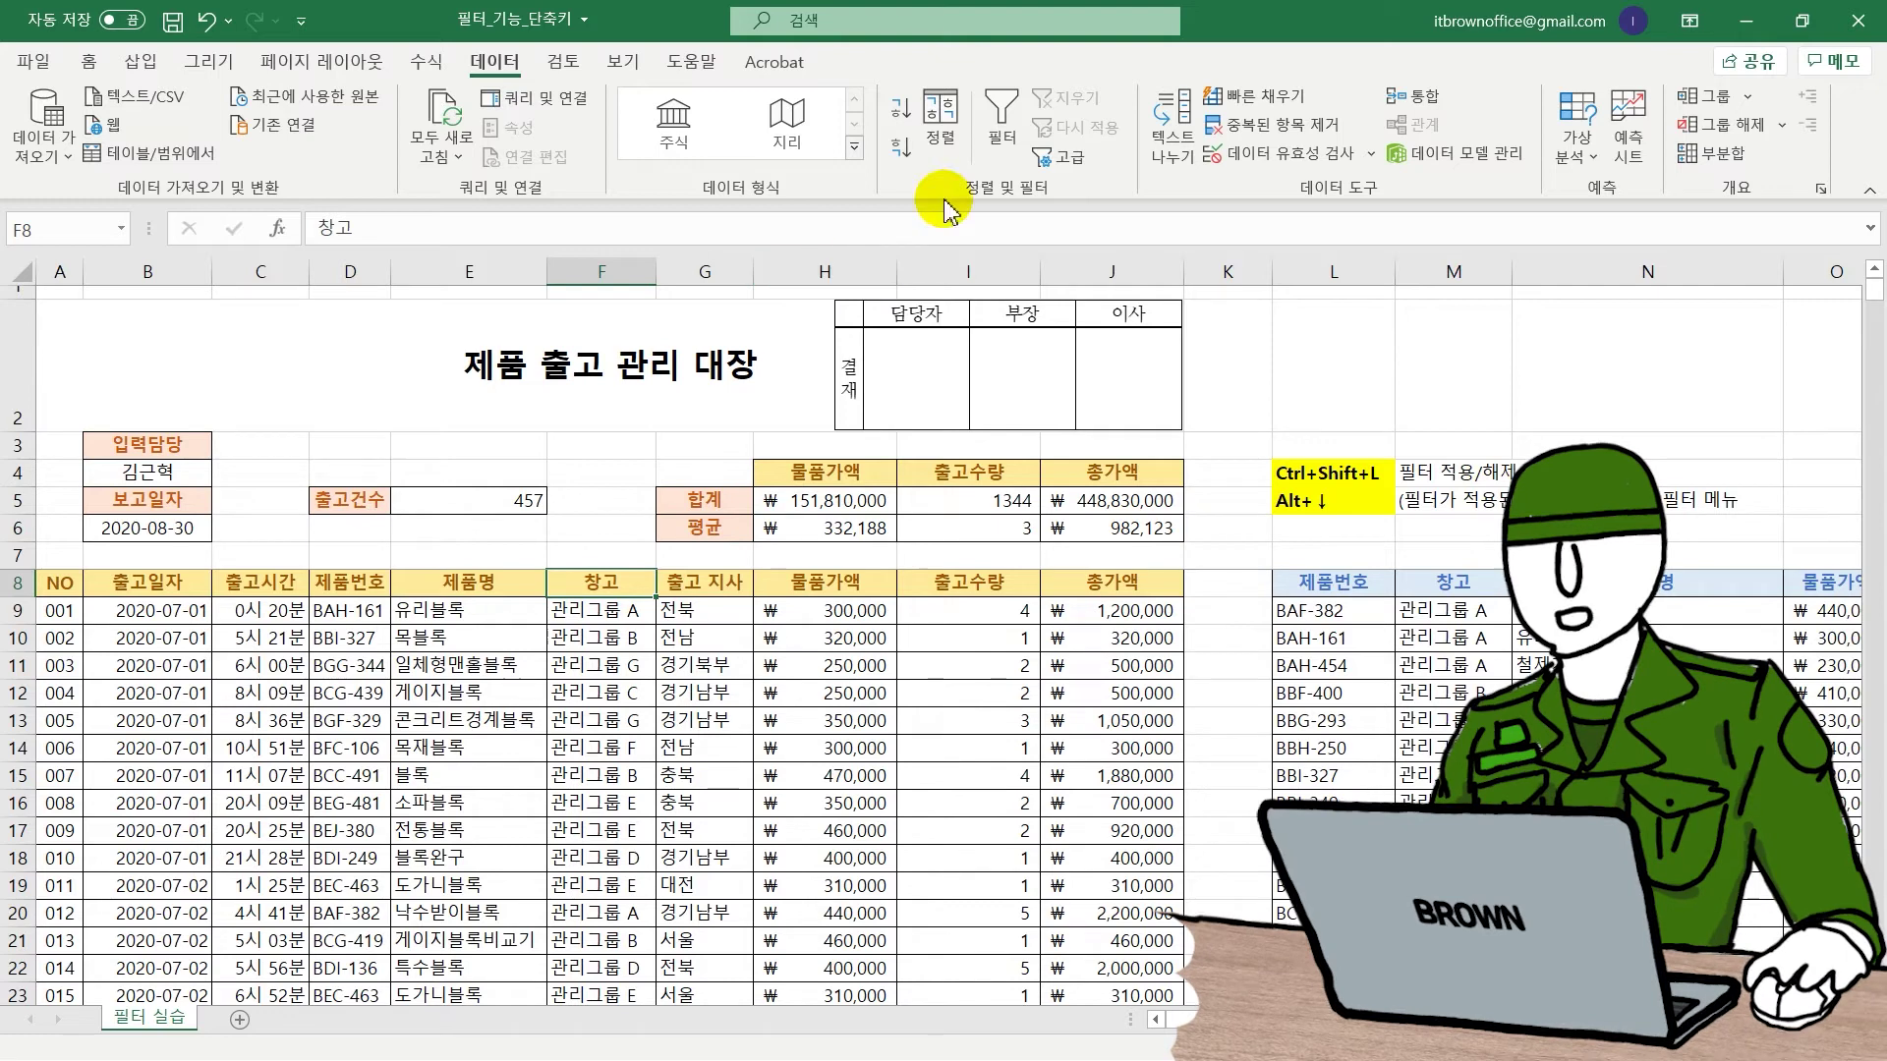
pyautogui.click(1004, 128)
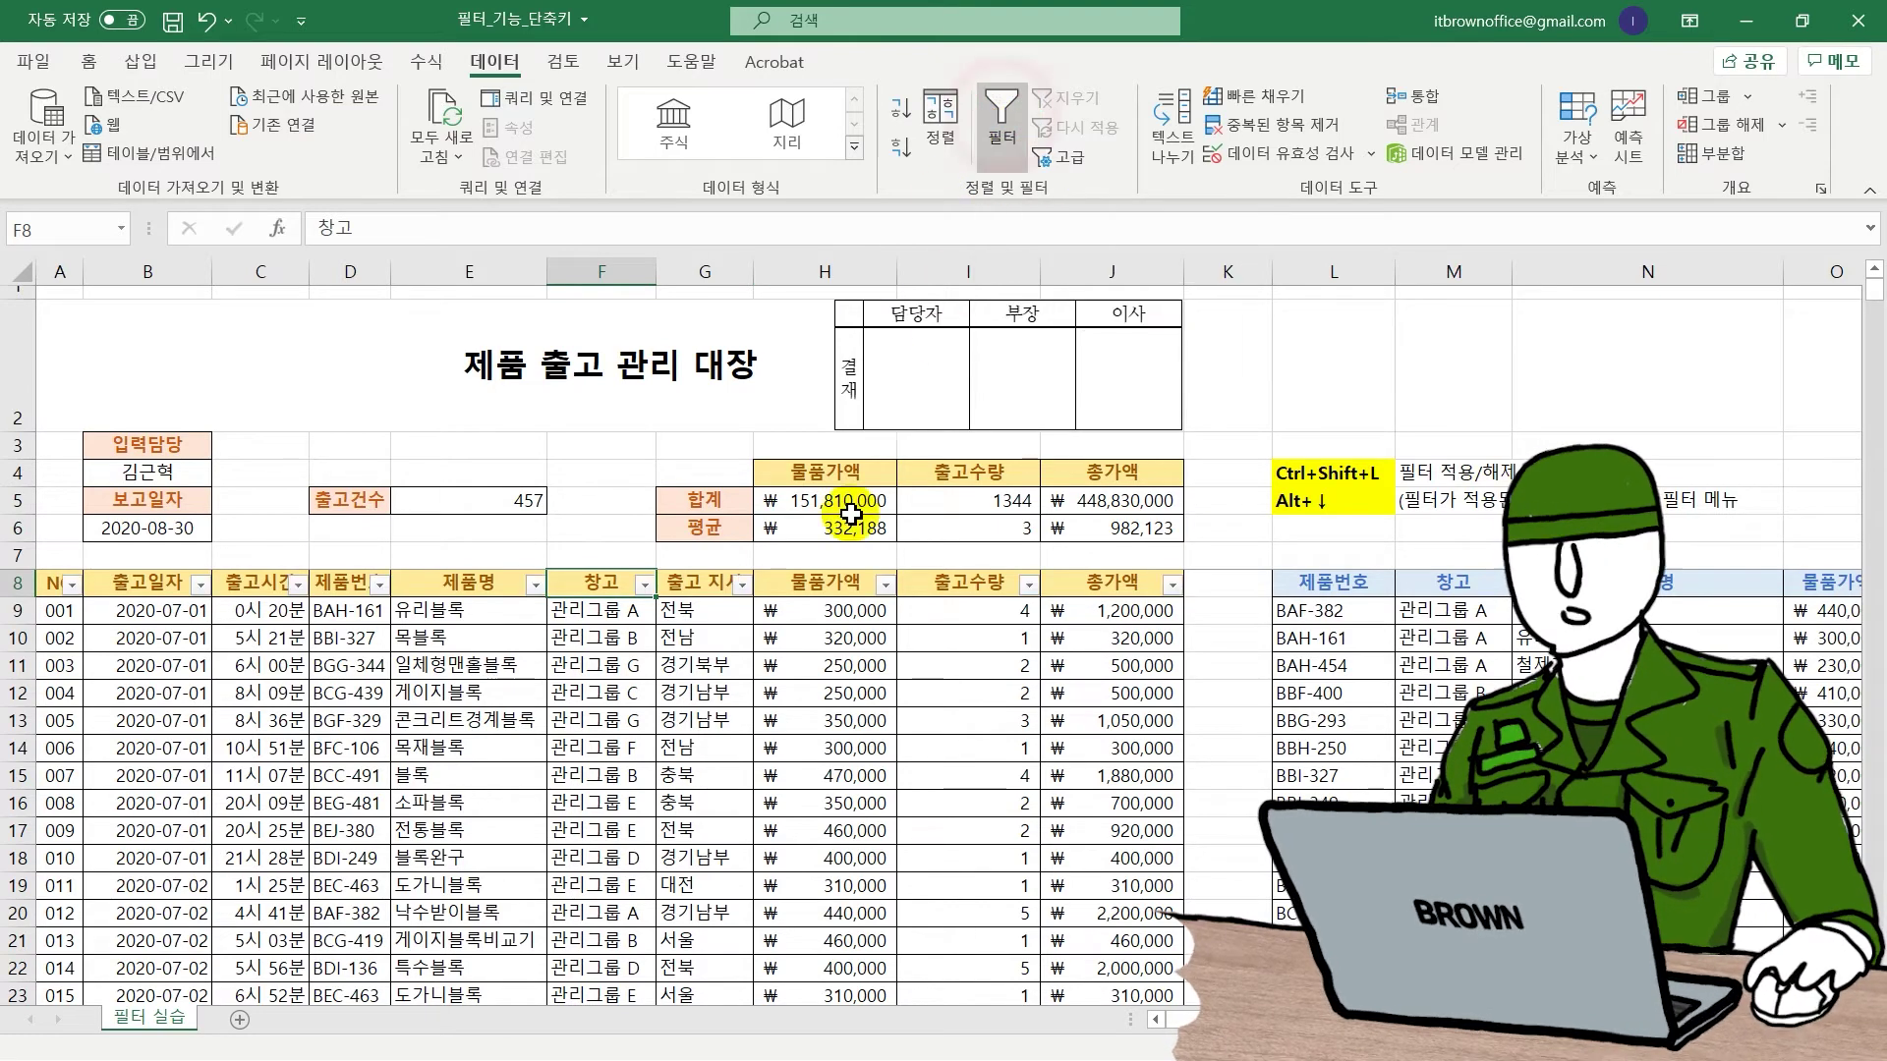
pyautogui.click(742, 585)
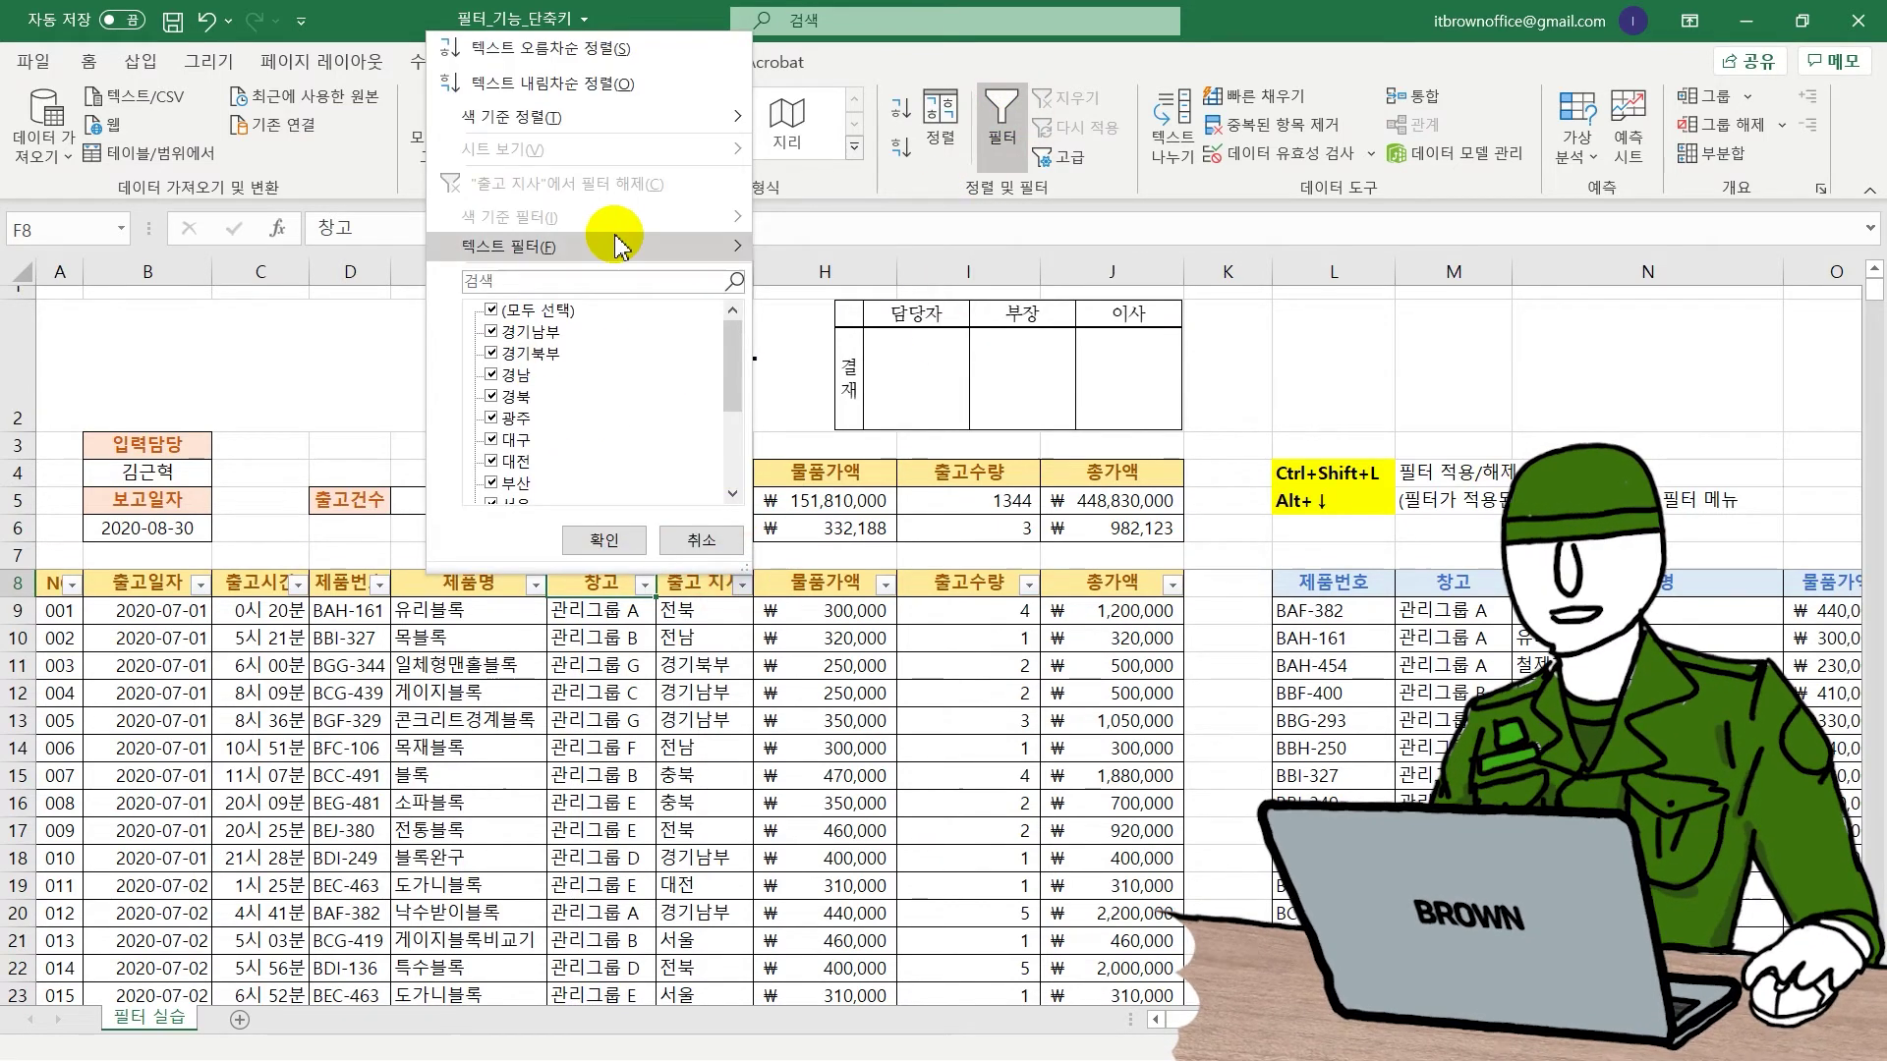
pyautogui.click(701, 546)
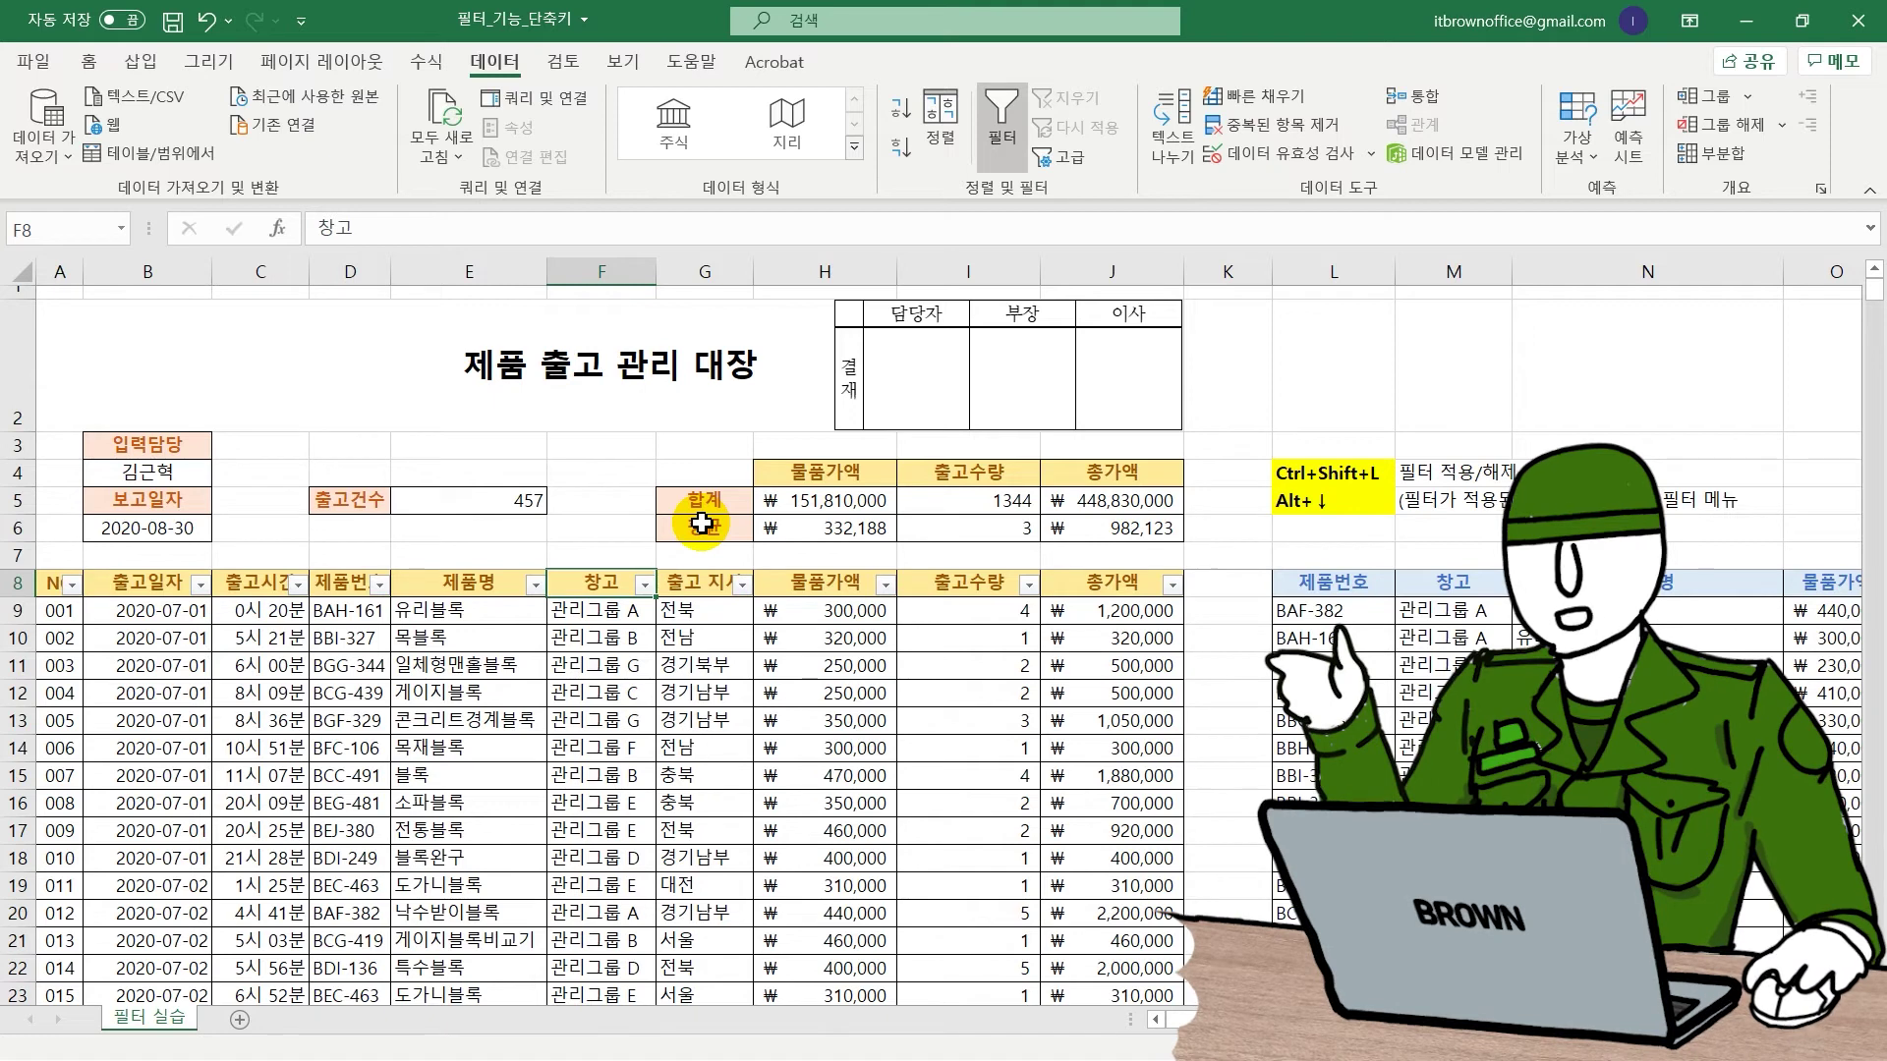
# Uncheck BAH-454 and BBF-400 in the 제품번호 filter list at D8 and apply it.
pyautogui.press('Left')
pyautogui.press('Left')
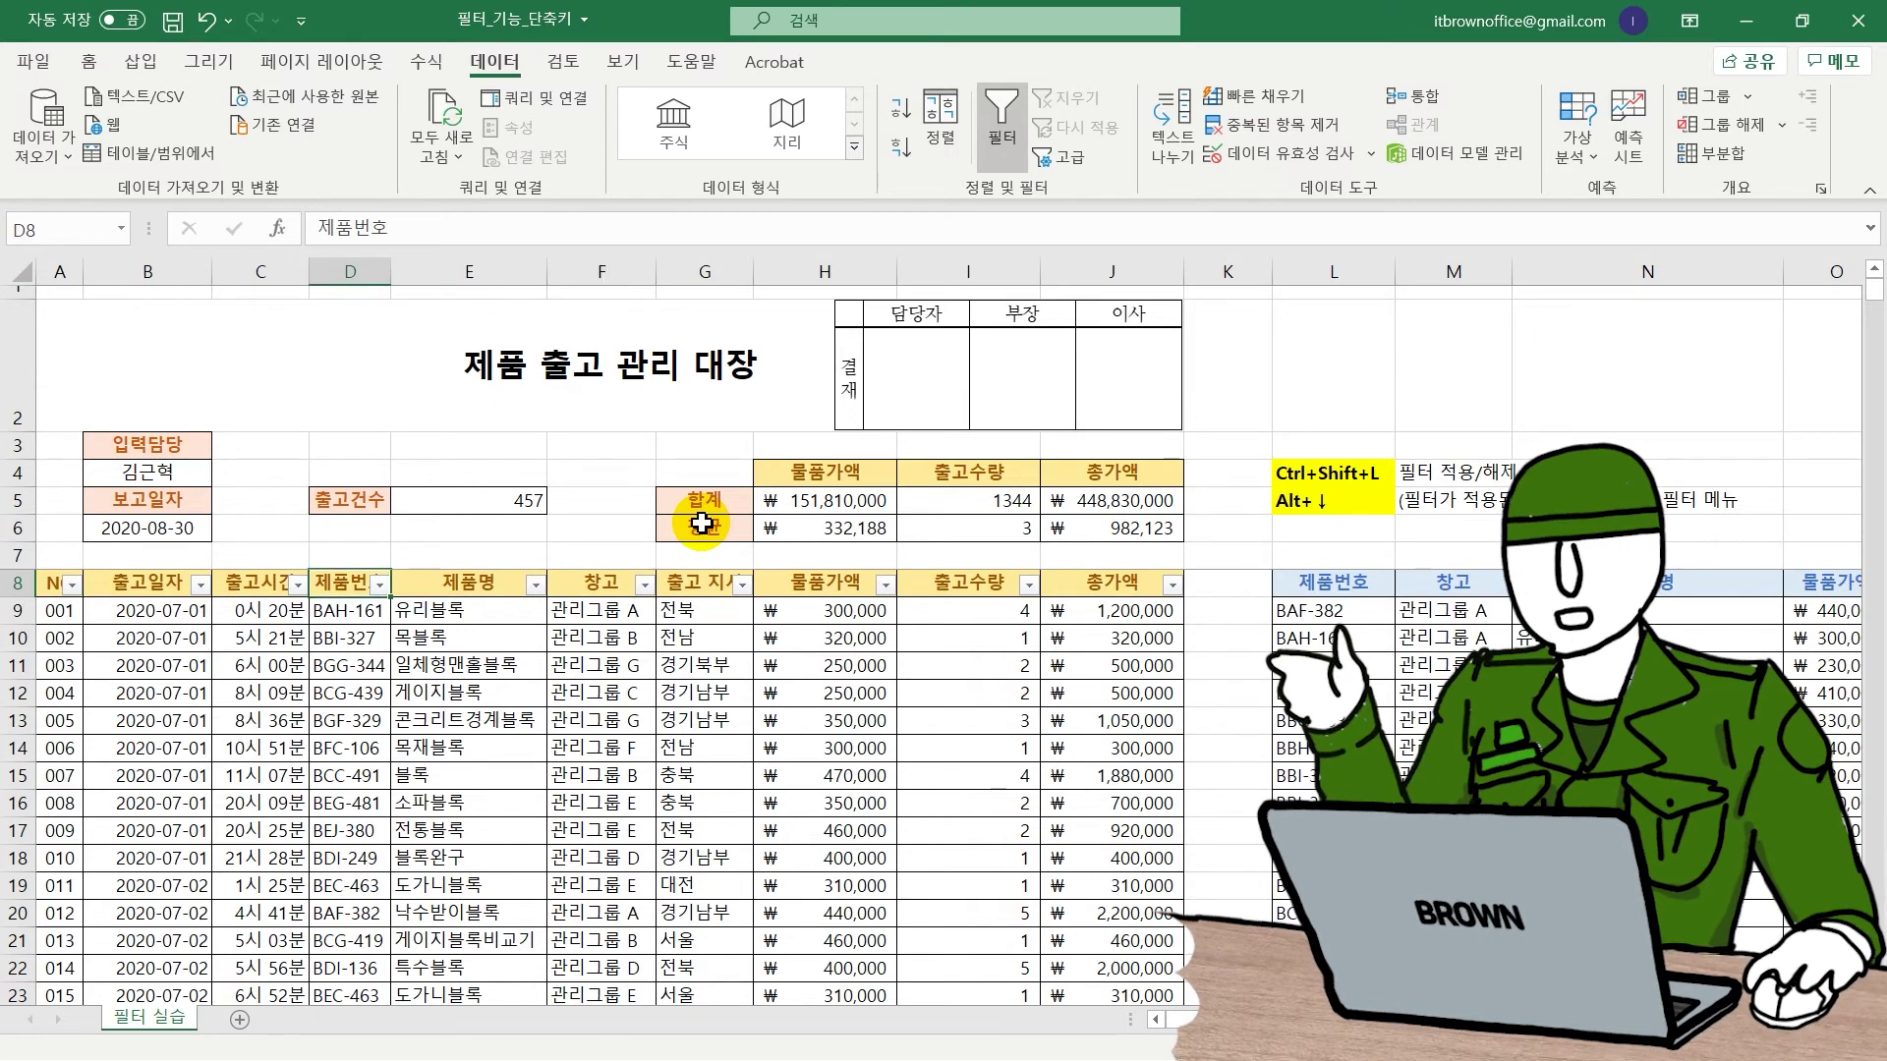
pyautogui.hotkey('alt', 'Down')
pyautogui.press('Down')
pyautogui.press('Down')
pyautogui.press('Down')
pyautogui.press('Down')
pyautogui.press('Down')
pyautogui.press('Down')
pyautogui.press('Down')
pyautogui.press('Down')
pyautogui.press('space')
pyautogui.press('Down')
pyautogui.press('space')
pyautogui.press('Down')
pyautogui.press('Down')
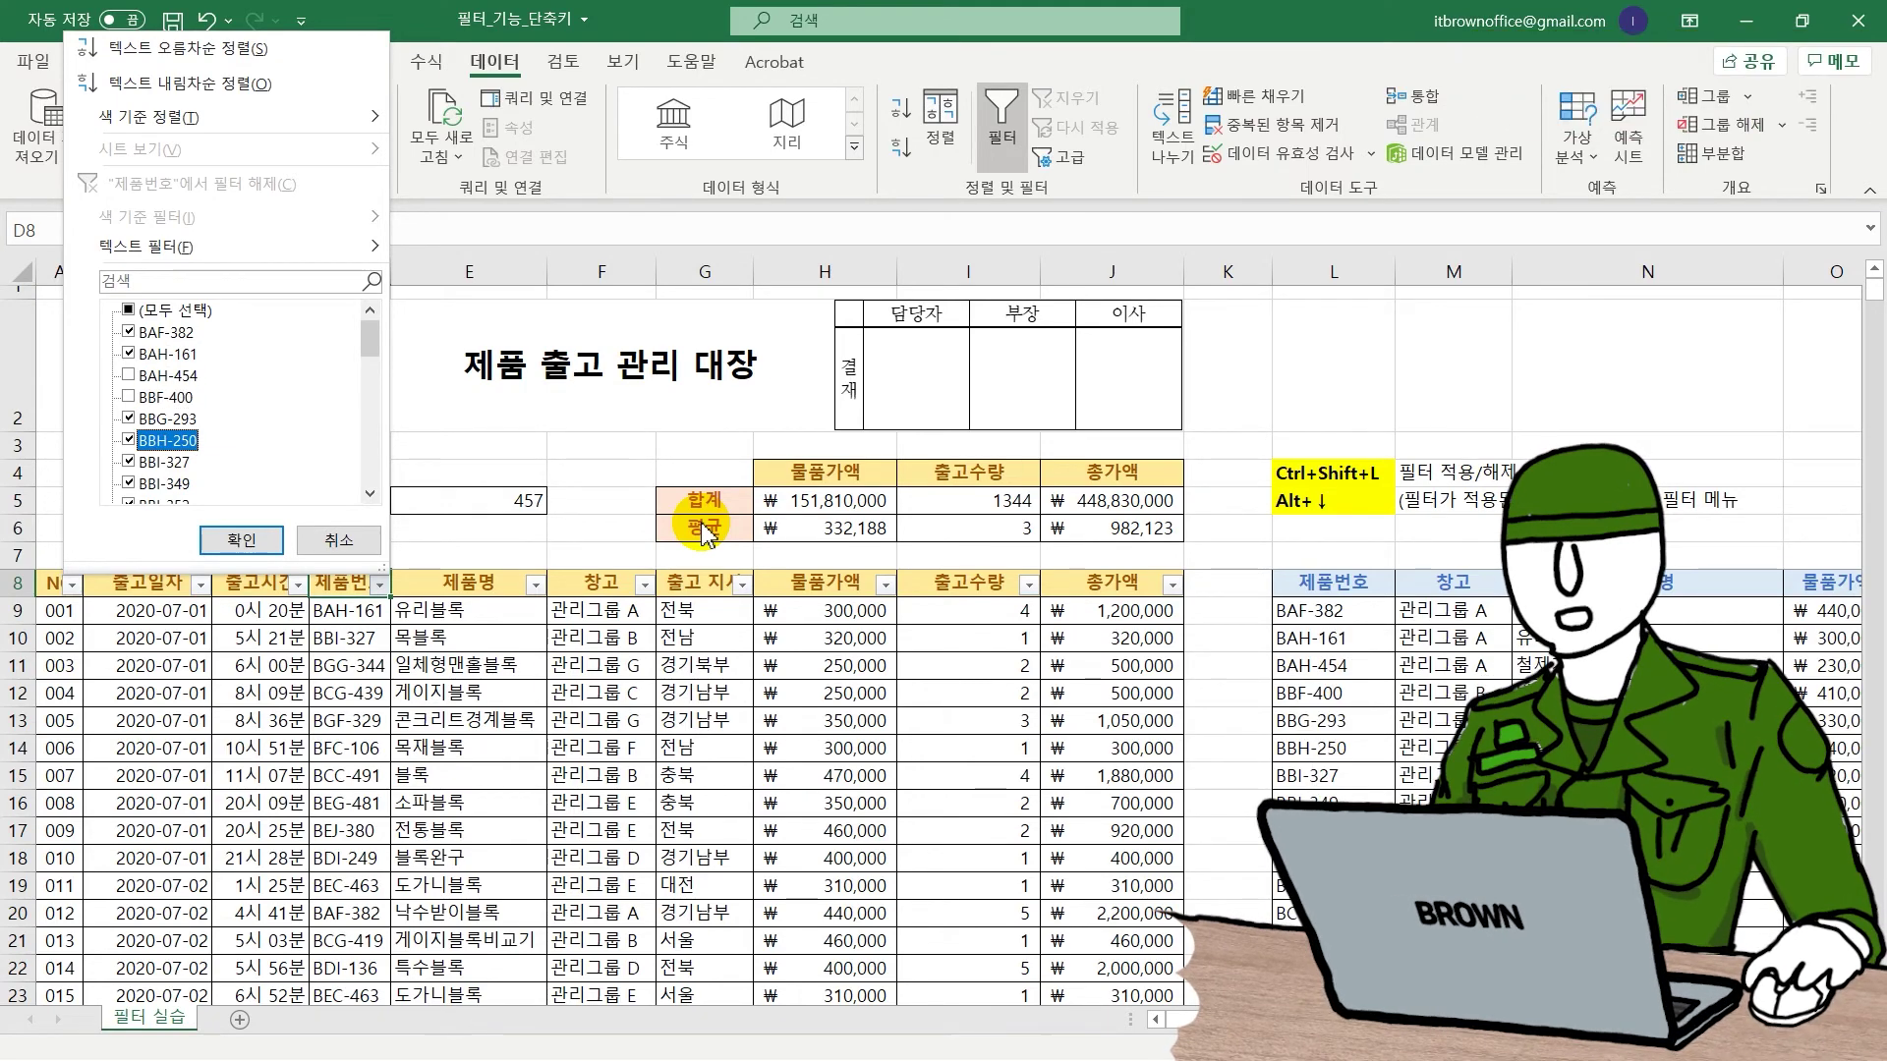
pyautogui.press('Return')
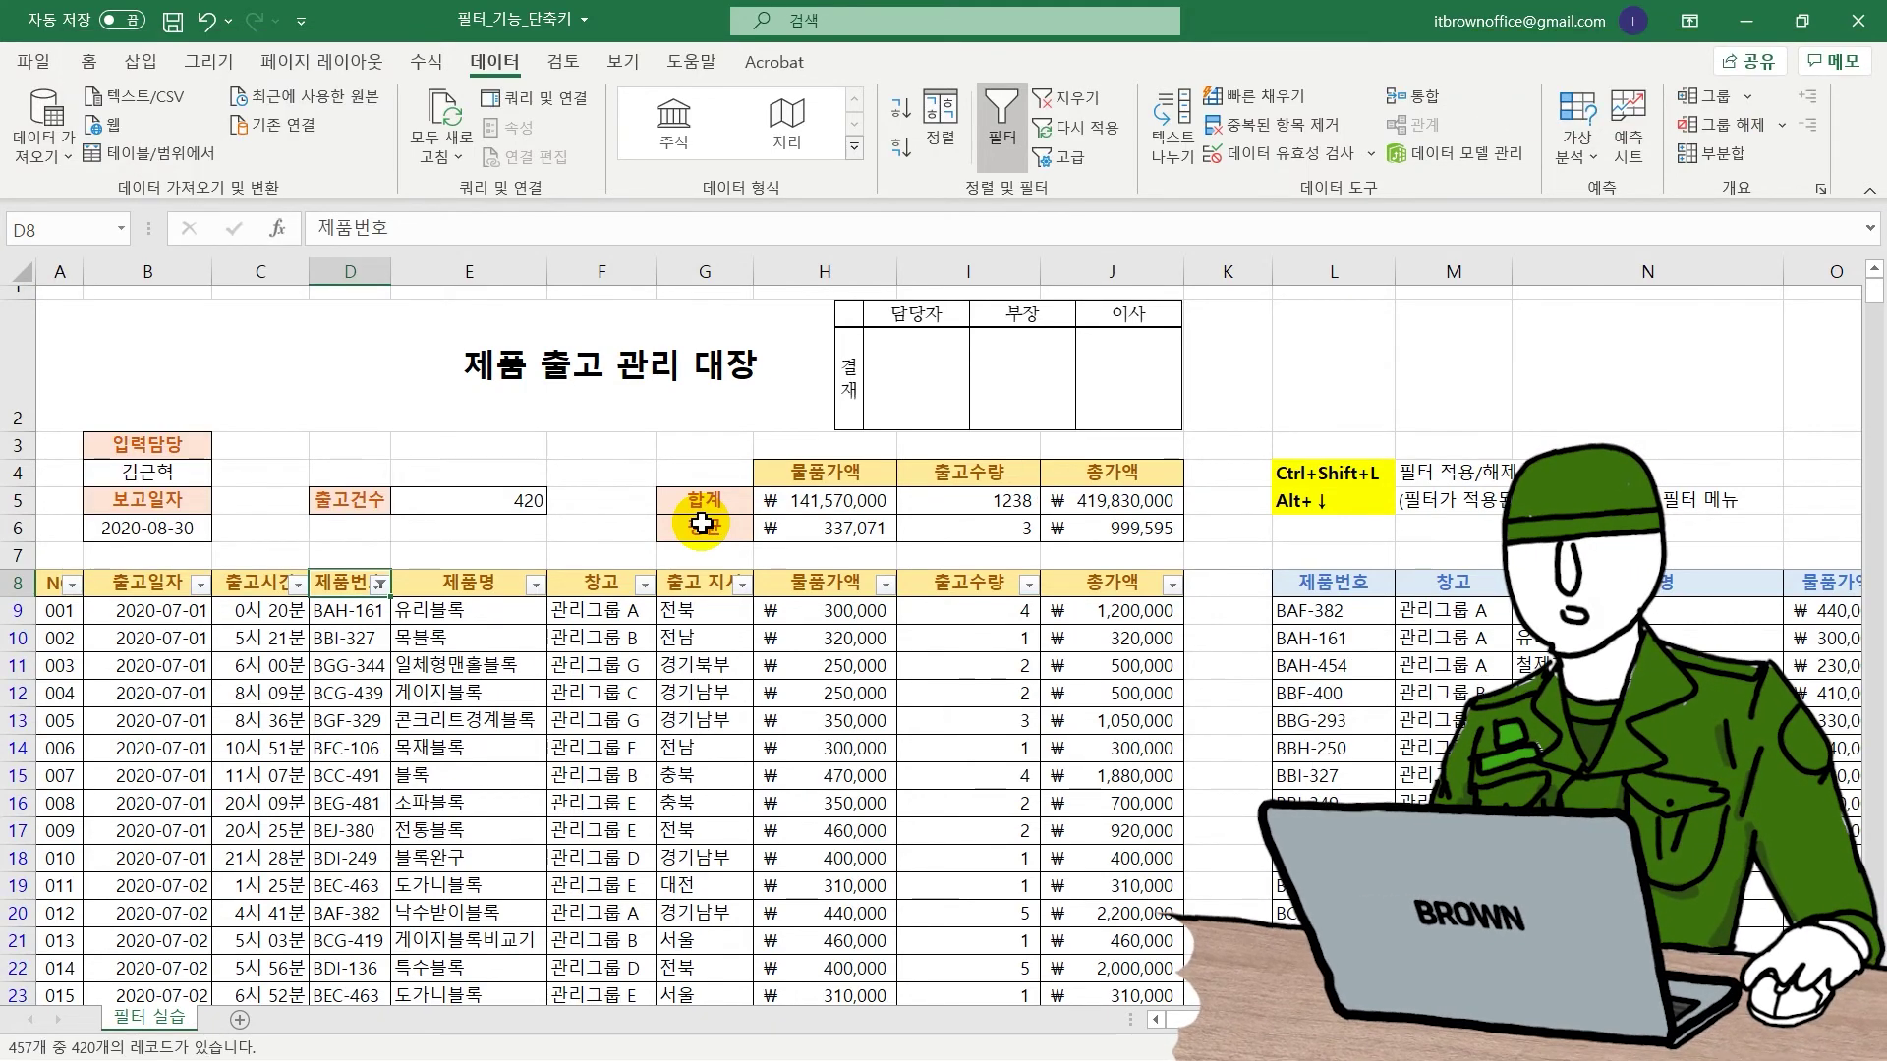